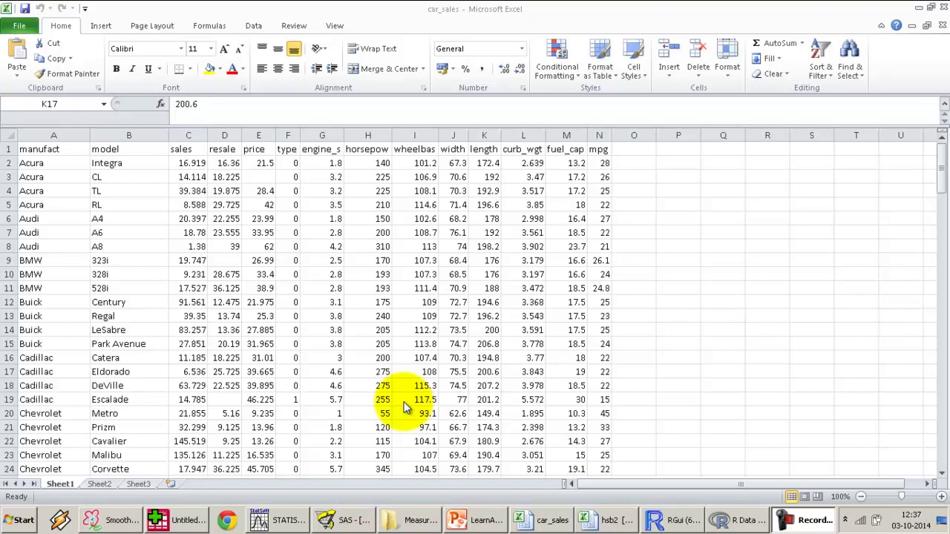
# - Cycle through the SAS, STATISTICA, SPSS, R, Rattle and car_sales windows, ending on the hsb2 workbook
pyautogui.click(345, 518)
pyautogui.click(276, 518)
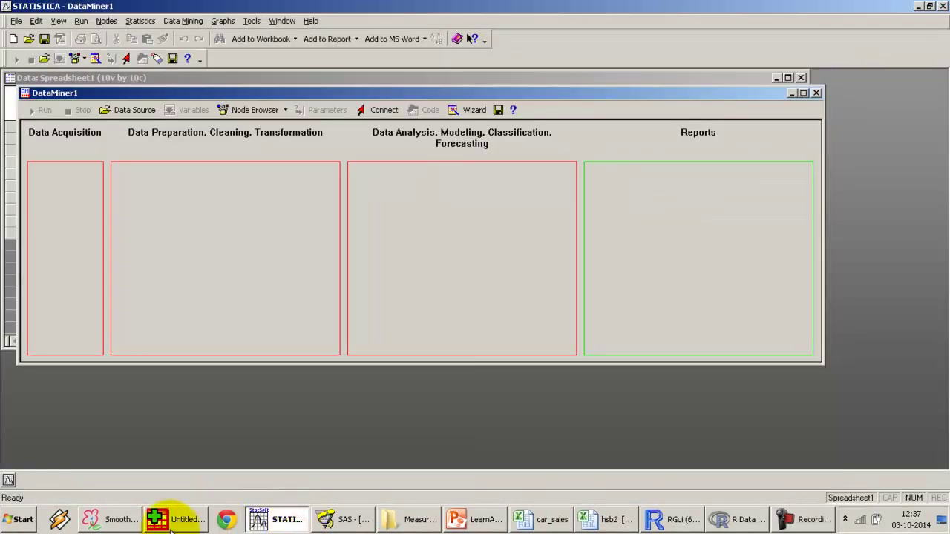
pyautogui.click(171, 520)
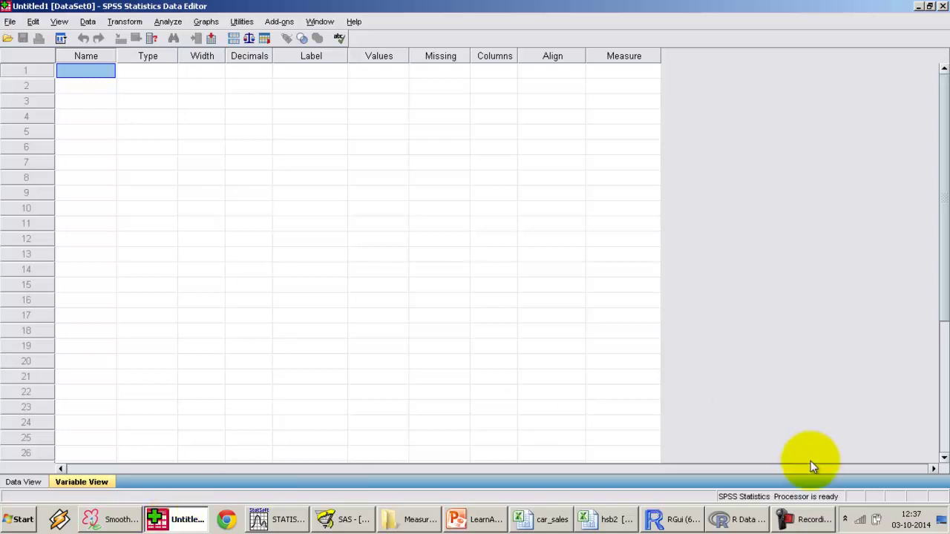
pyautogui.click(673, 518)
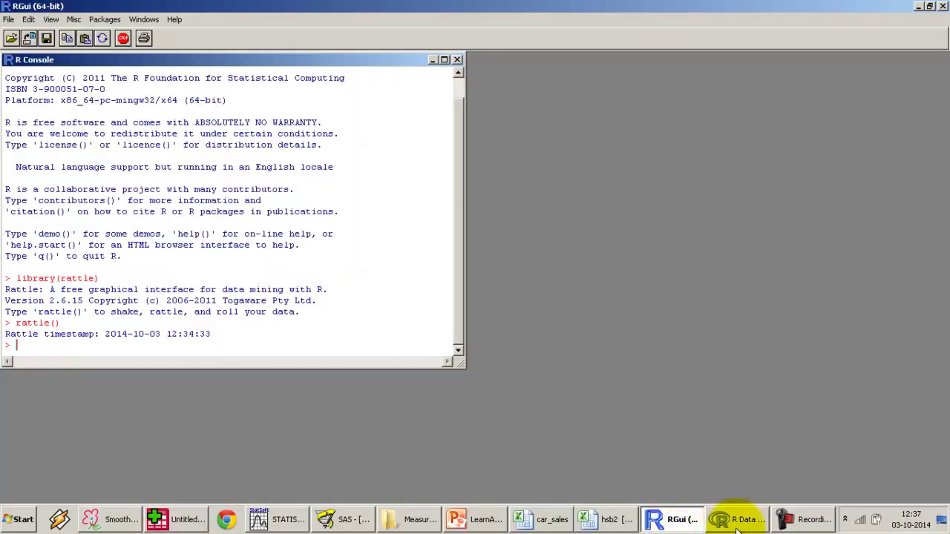
pyautogui.click(737, 522)
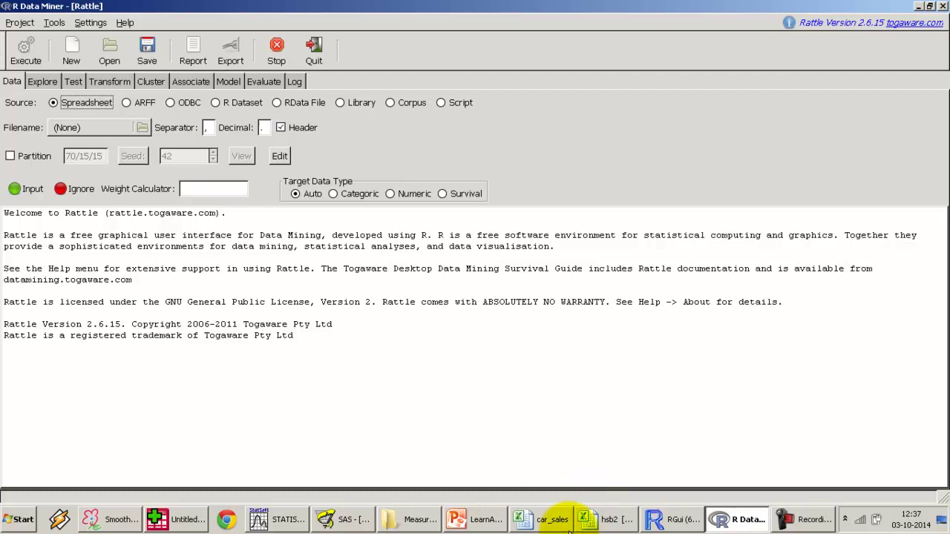
pyautogui.click(544, 521)
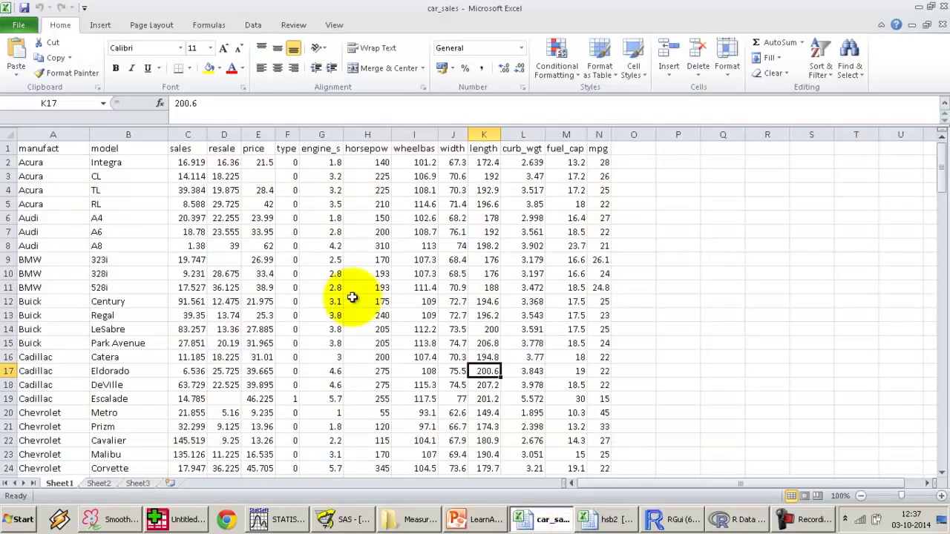
pyautogui.click(605, 520)
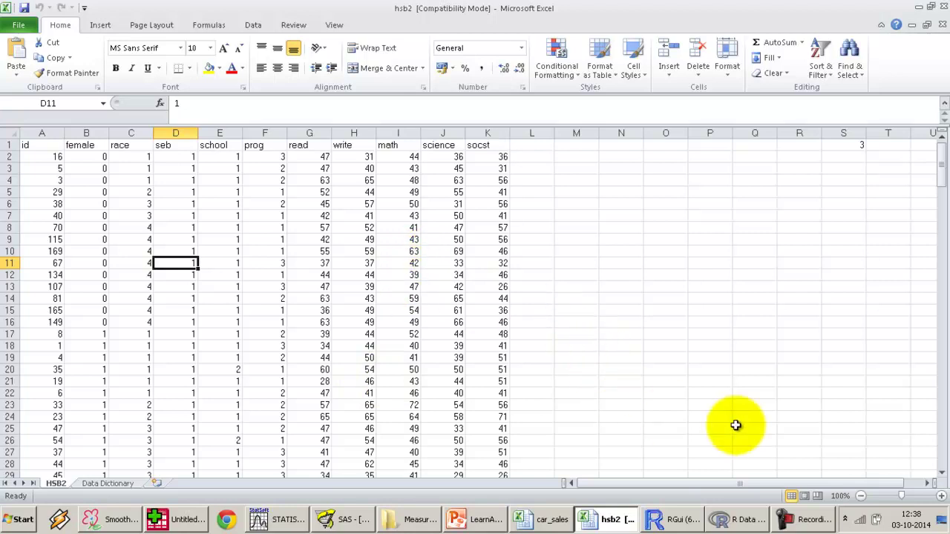
# - Start a CSV data import in SAS and pick E:\Videos tutorials\car_sales.csv as the source
pyautogui.click(346, 520)
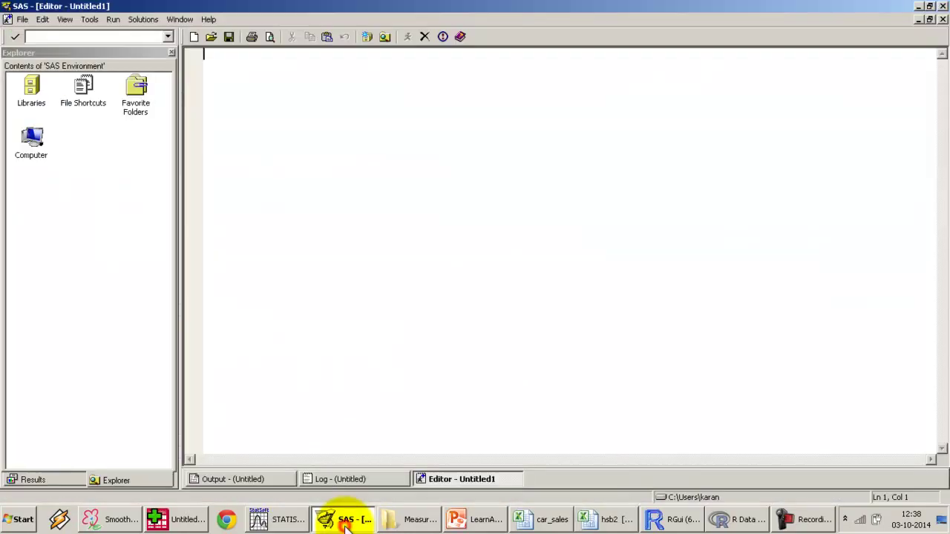
pyautogui.click(24, 19)
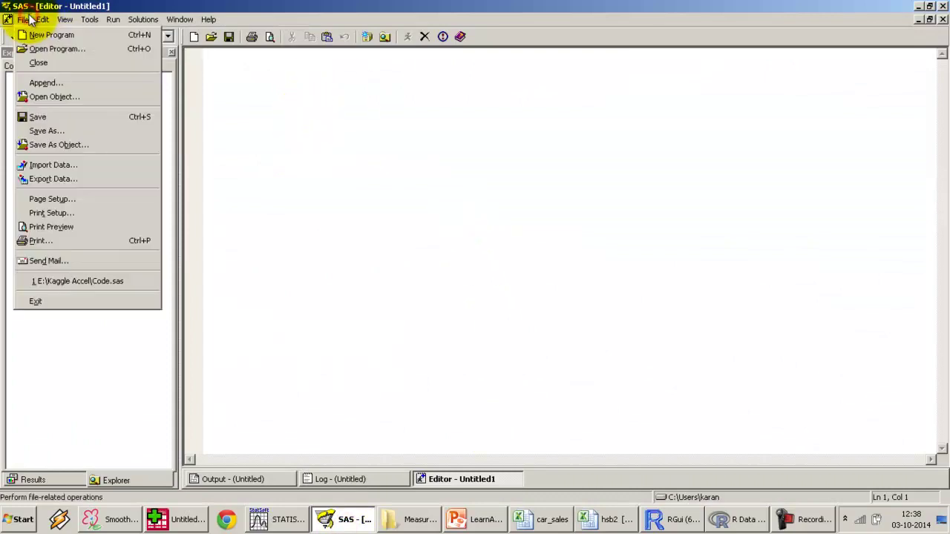
pyautogui.click(35, 165)
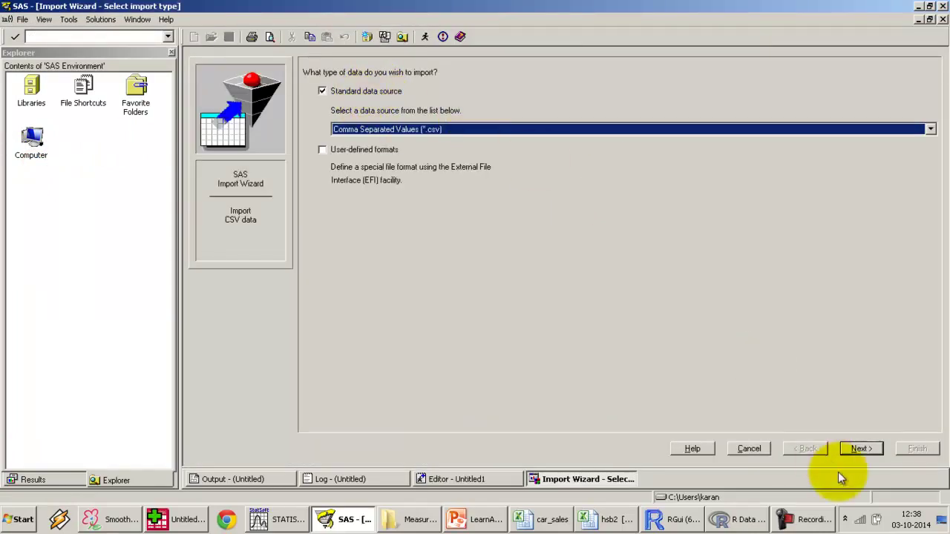
pyautogui.click(864, 449)
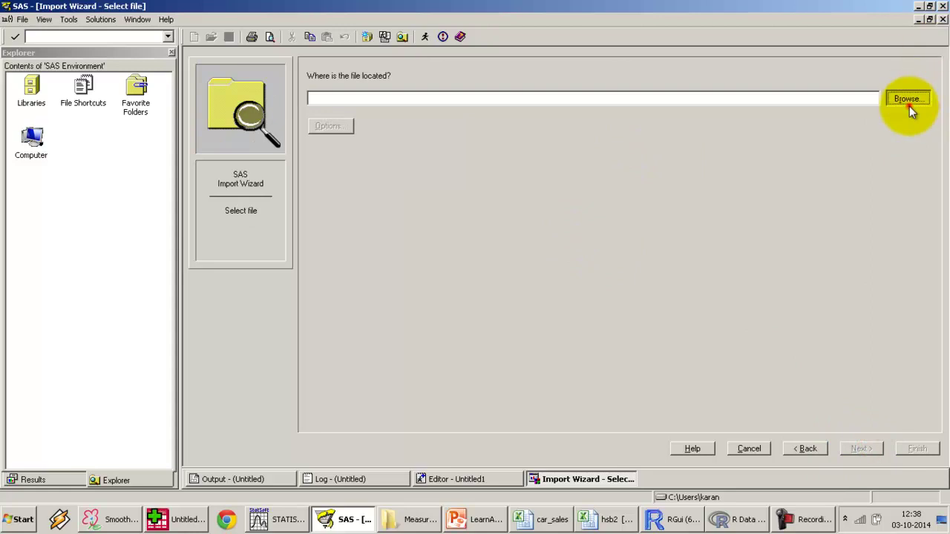
pyautogui.click(910, 108)
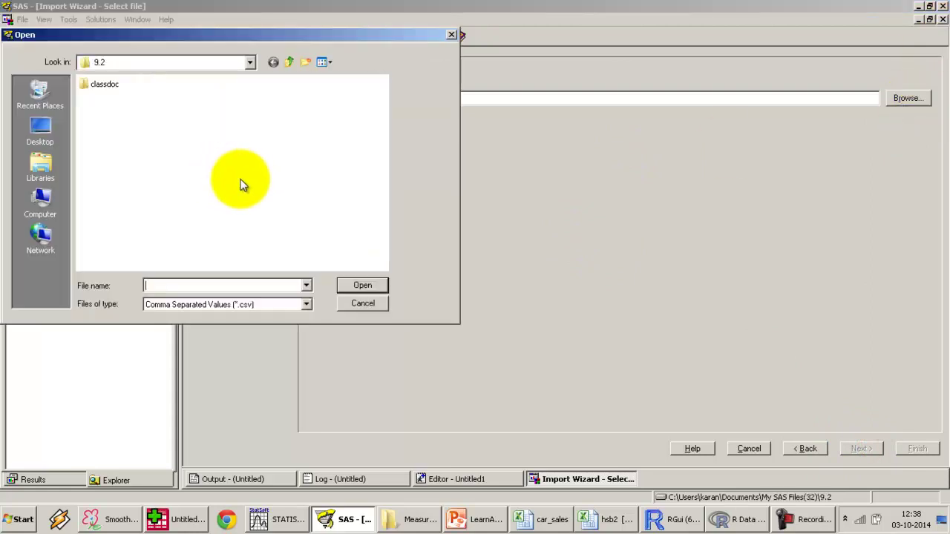
pyautogui.click(40, 203)
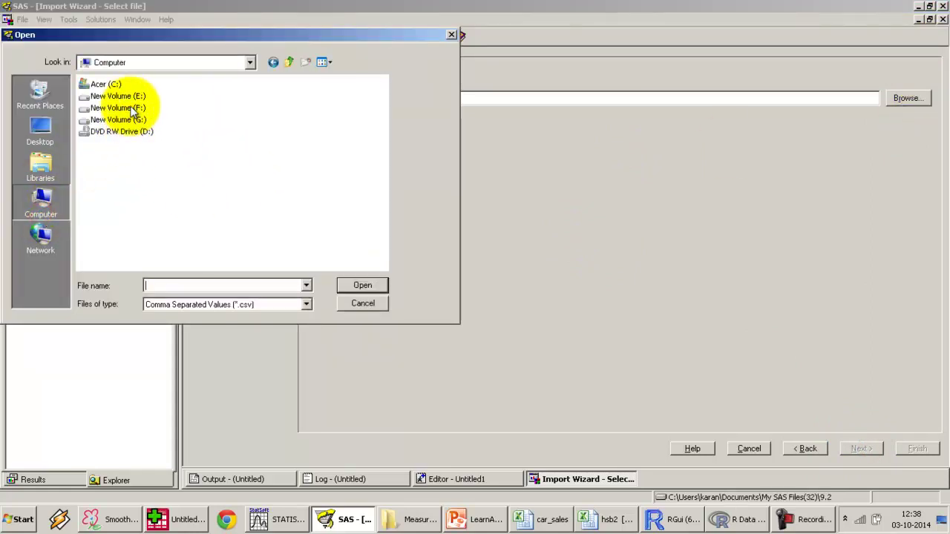
pyautogui.doubleClick(122, 96)
pyautogui.click(96, 111)
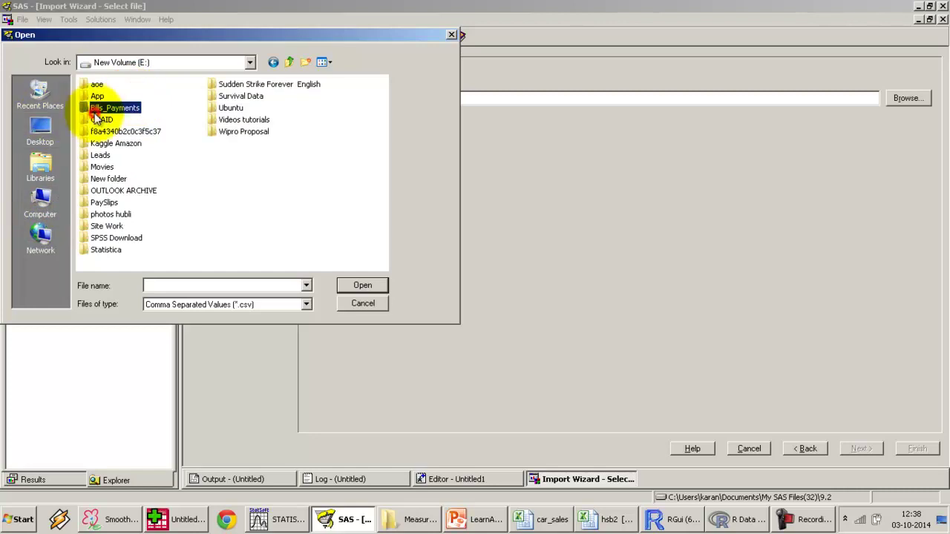
pyautogui.press('v')
pyautogui.press('Return')
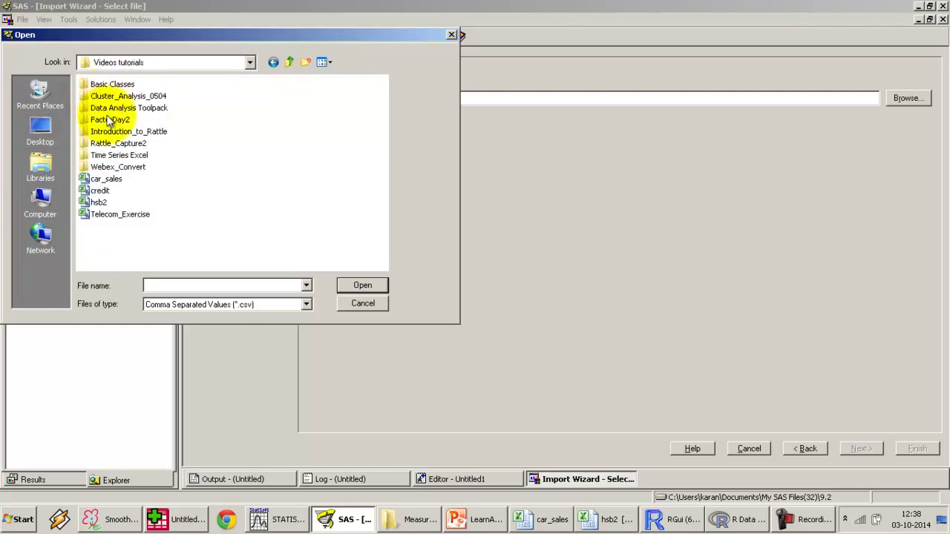
pyautogui.doubleClick(104, 179)
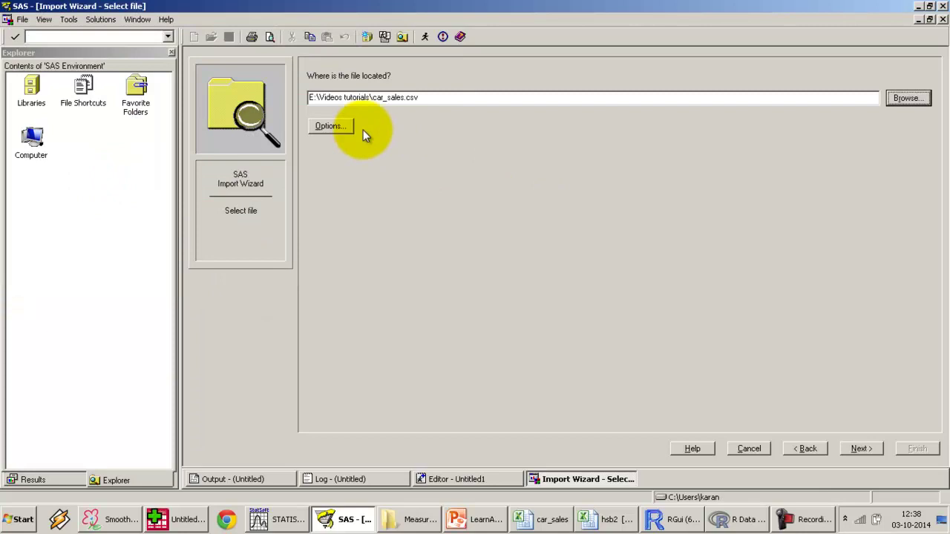
# - Keep variable names from the first row and set the destination to WORK member car_sales
pyautogui.click(330, 126)
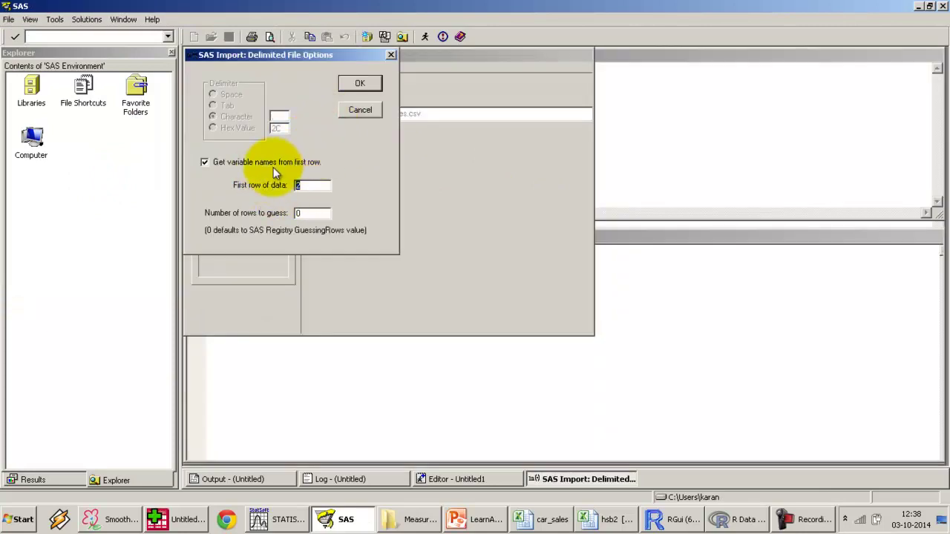
pyautogui.click(364, 83)
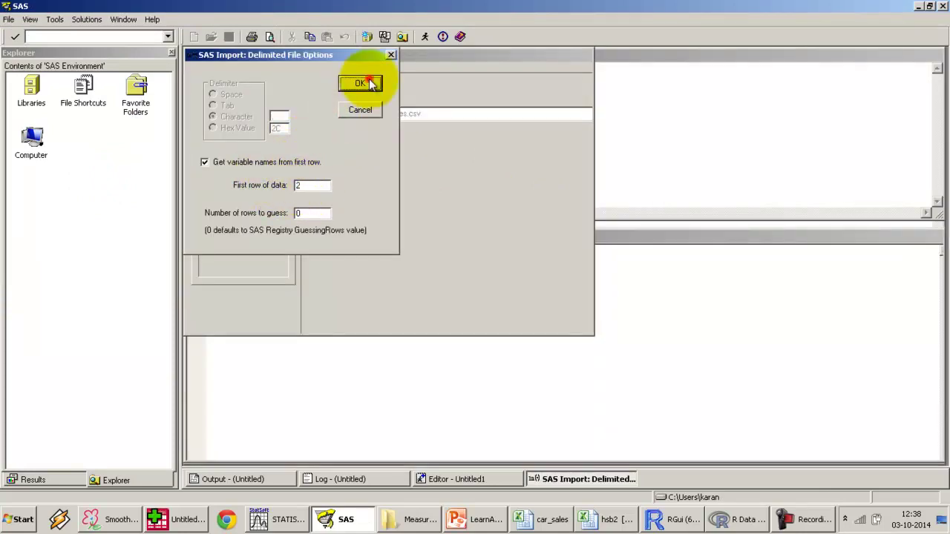
pyautogui.click(859, 450)
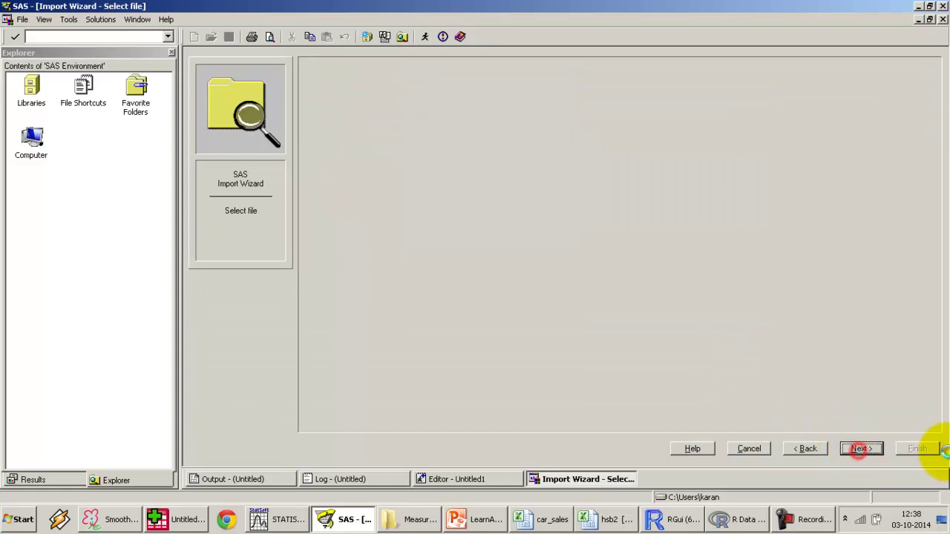
pyautogui.write('ca')
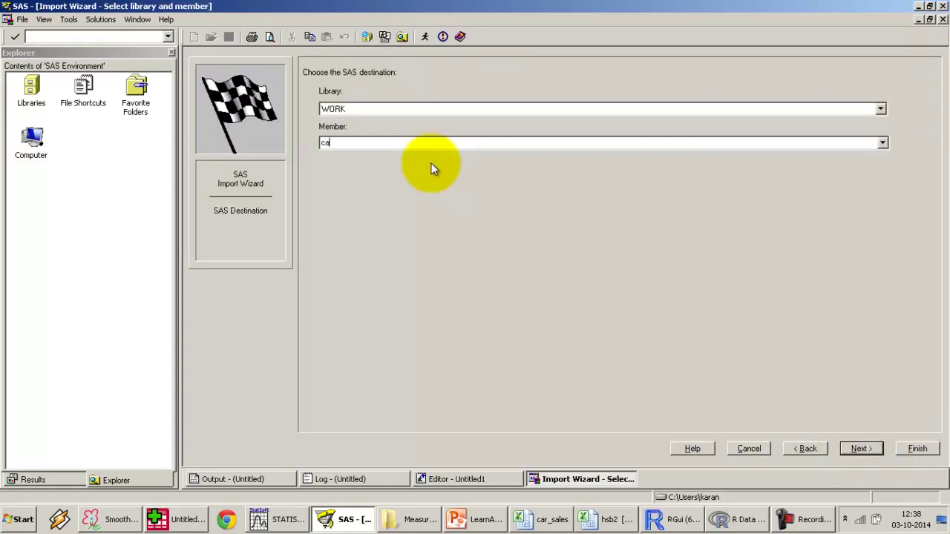
pyautogui.write('r_sa')
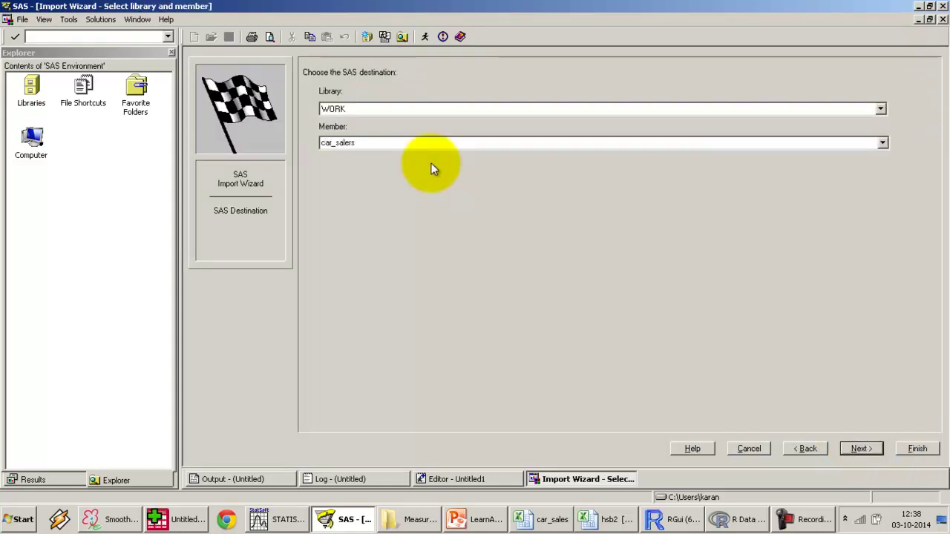
pyautogui.write('lers')
pyautogui.press('BackSpace')
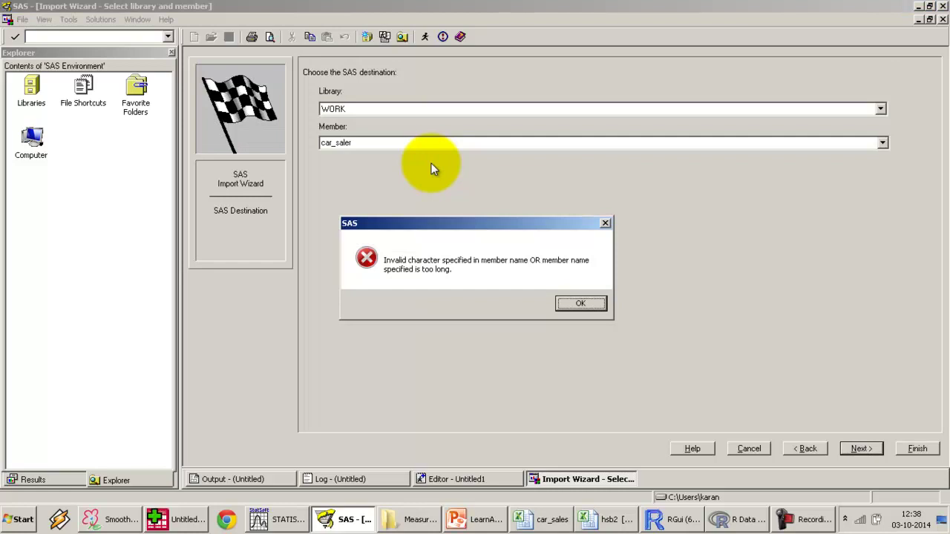
pyautogui.press('Return')
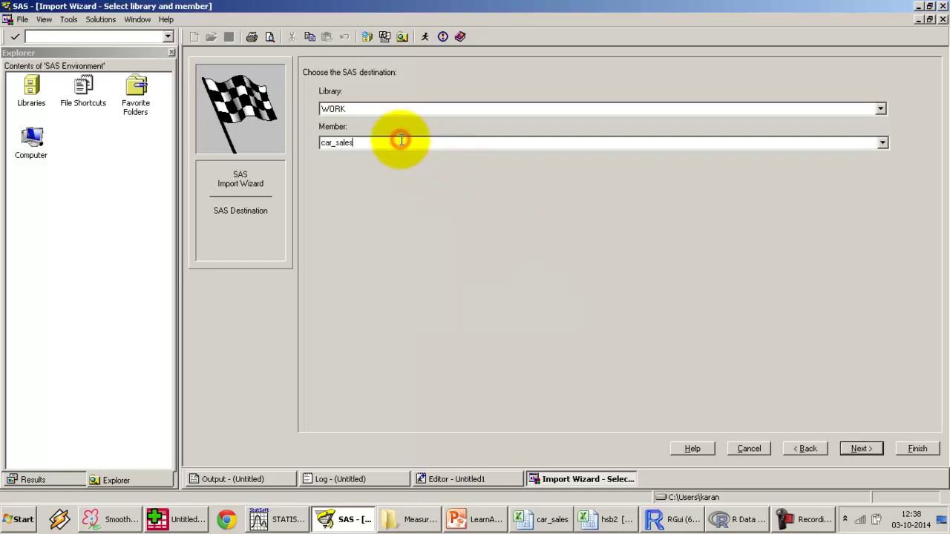
pyautogui.click(861, 450)
# - Finish the import, check the log, and open Work.Car_sales from the Work library
pyautogui.click(918, 448)
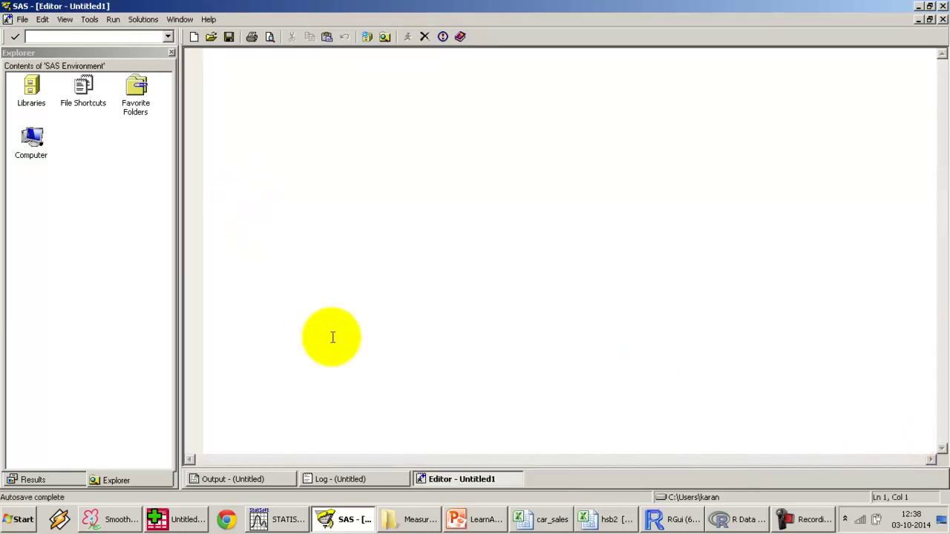
pyautogui.click(376, 478)
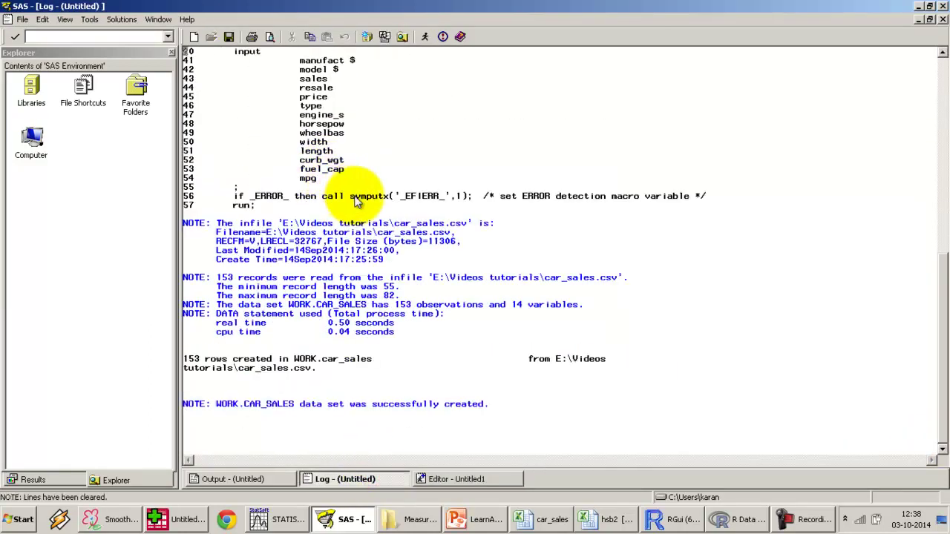
pyautogui.doubleClick(30, 87)
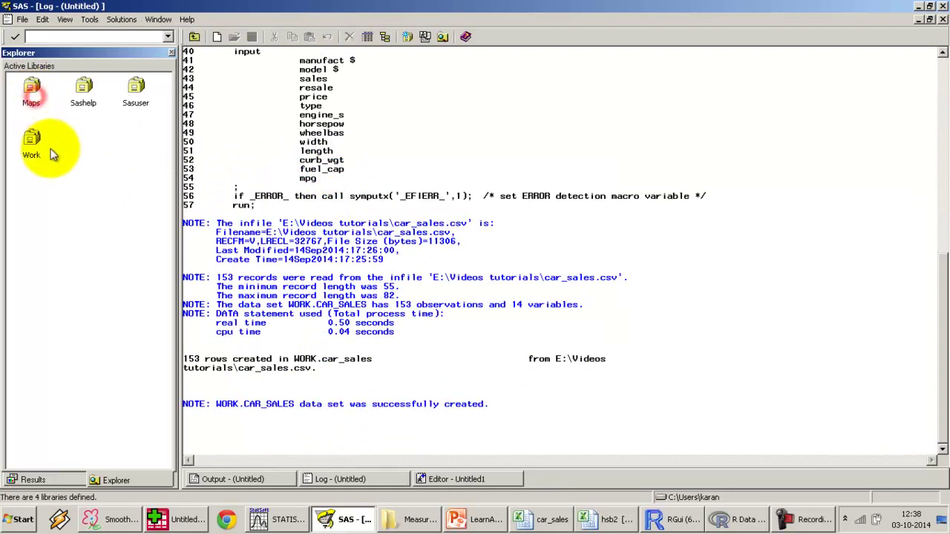
pyautogui.doubleClick(33, 149)
pyautogui.doubleClick(32, 89)
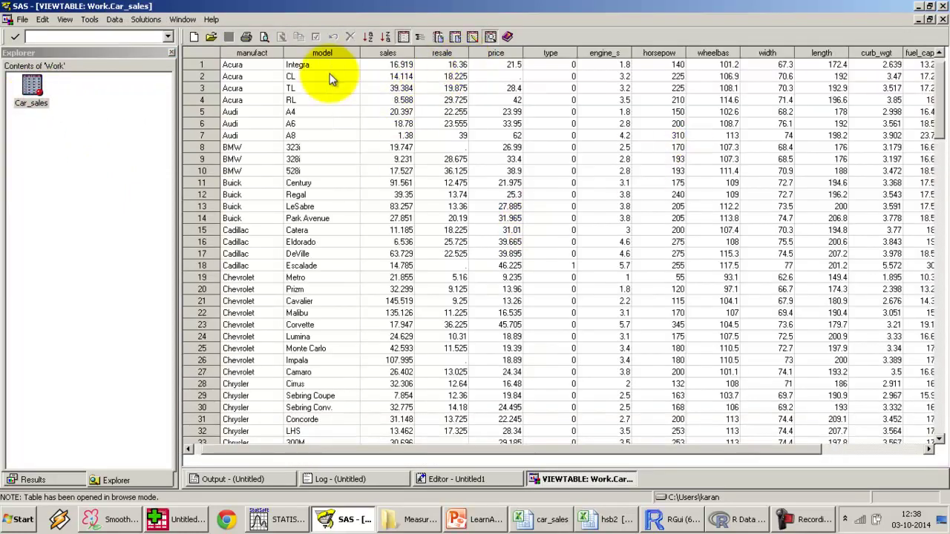
# - Inspect the sales, type and wheelbas column attributes, then select wheelbas value 111.4 and scroll across
pyautogui.doubleClick(408, 55)
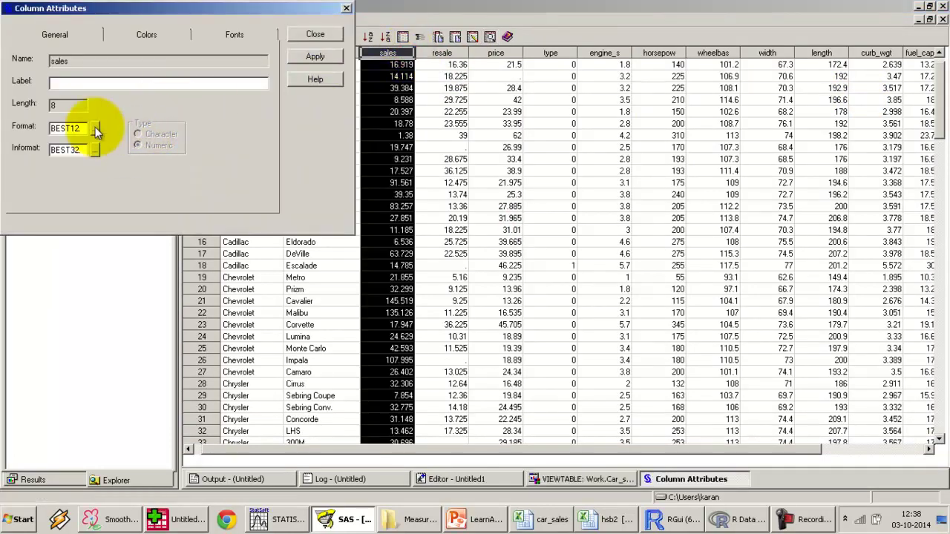
pyautogui.click(314, 34)
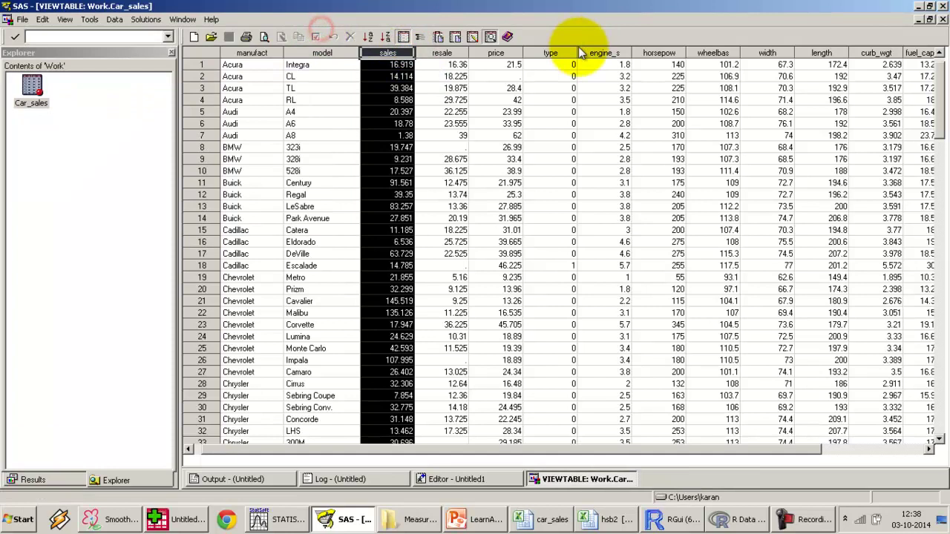
pyautogui.doubleClick(569, 52)
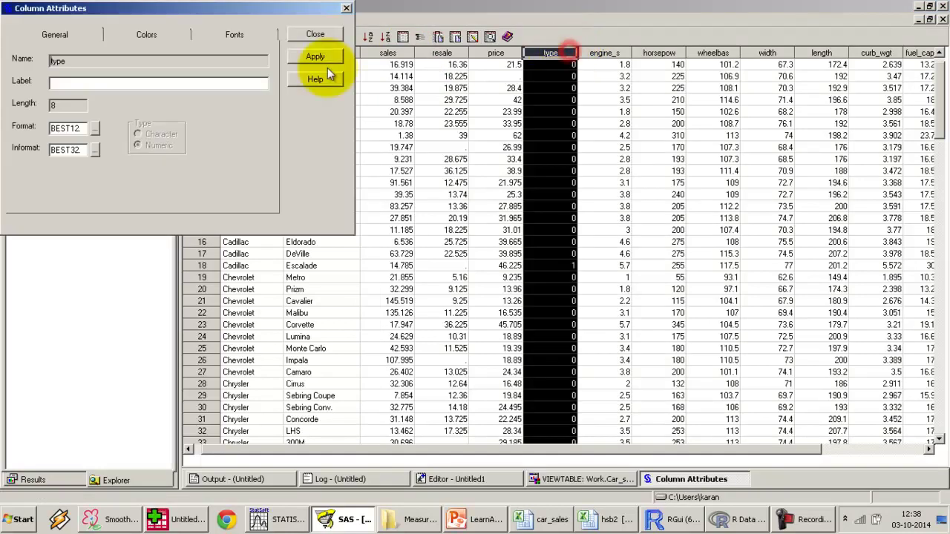
pyautogui.click(346, 8)
pyautogui.click(696, 53)
pyautogui.doubleClick(695, 52)
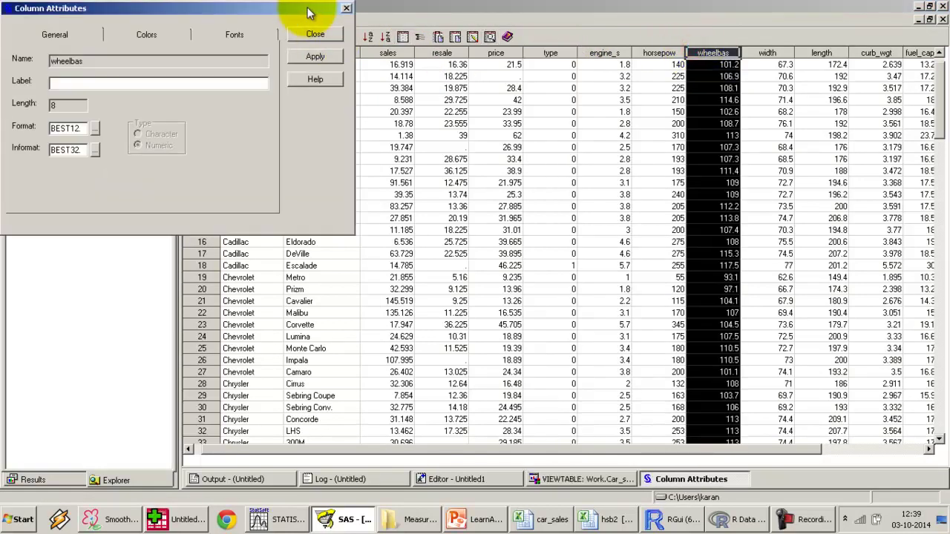
pyautogui.click(346, 6)
pyautogui.click(698, 169)
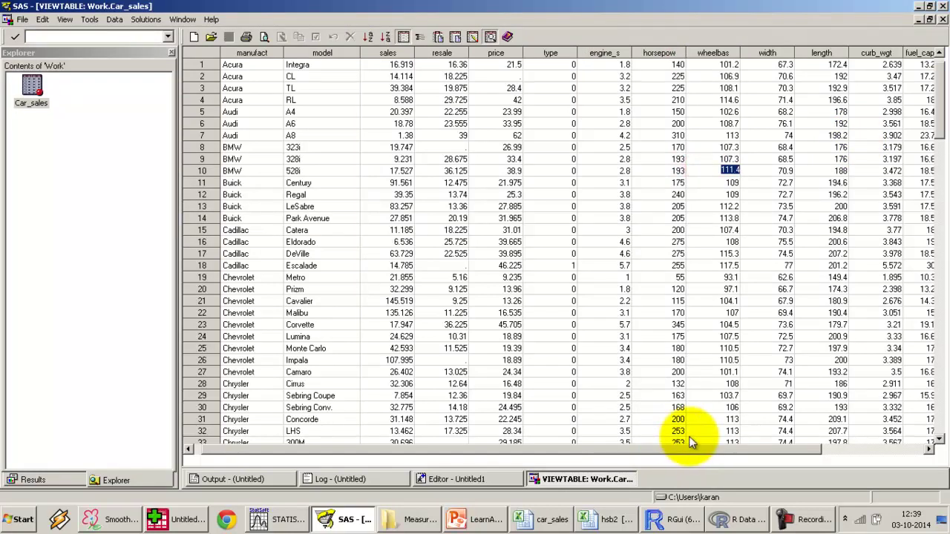
pyautogui.moveTo(702, 454); pyautogui.dragTo(439, 444)
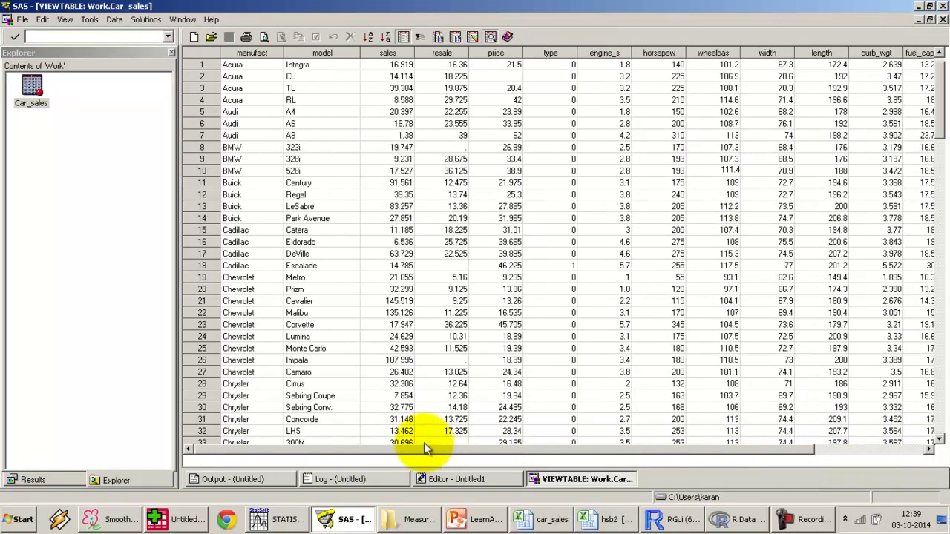
# - In Statistica, open car_sales from E:\Videos tutorials with the file type set to All Files
pyautogui.click(281, 522)
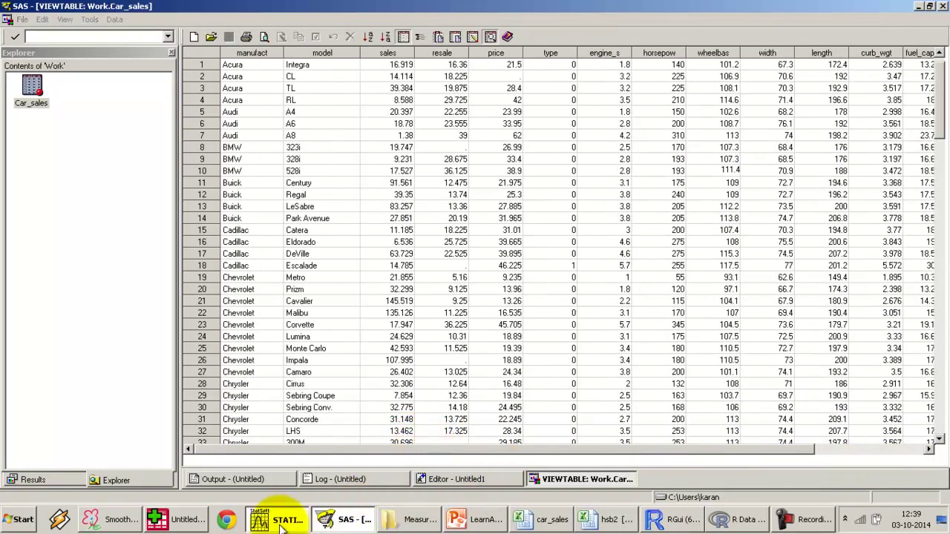
pyautogui.click(16, 21)
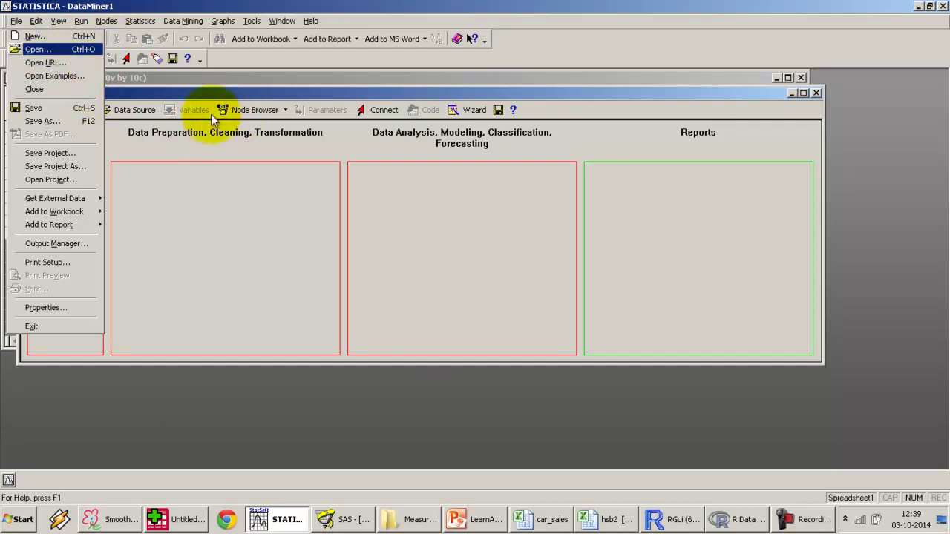
pyautogui.click(41, 49)
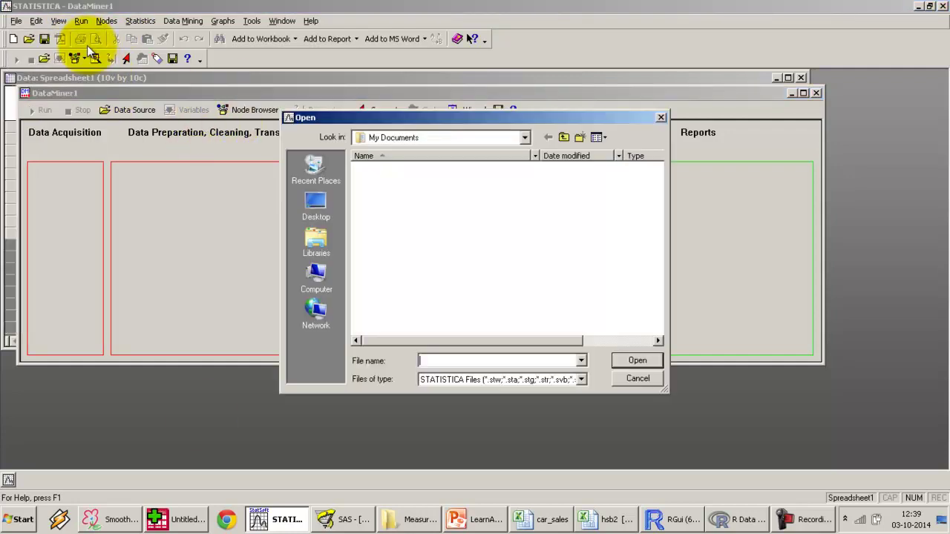
pyautogui.click(314, 273)
pyautogui.doubleClick(399, 181)
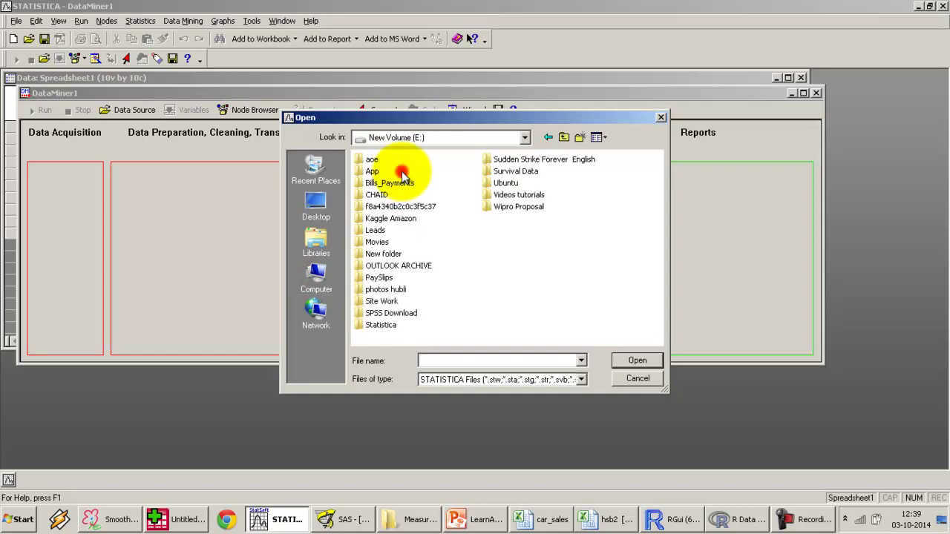
pyautogui.press('v')
pyautogui.press('Return')
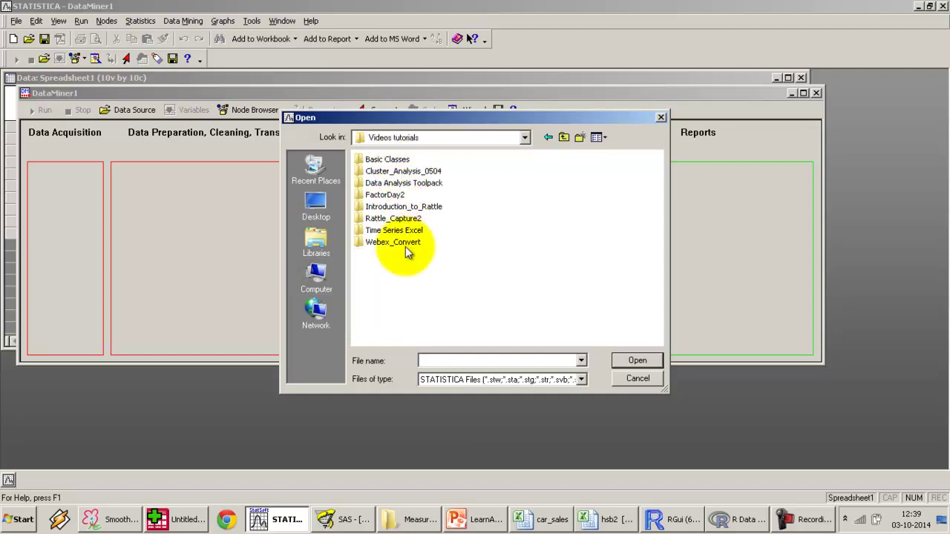
pyautogui.click(383, 159)
pyautogui.click(560, 380)
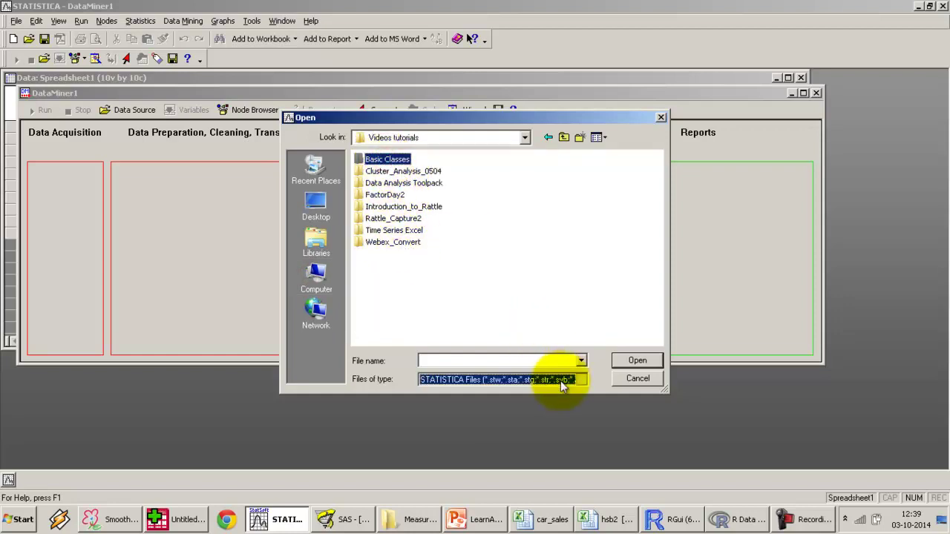
pyautogui.scroll(-10, 560, 381)
pyautogui.click(560, 380)
pyautogui.click(560, 377)
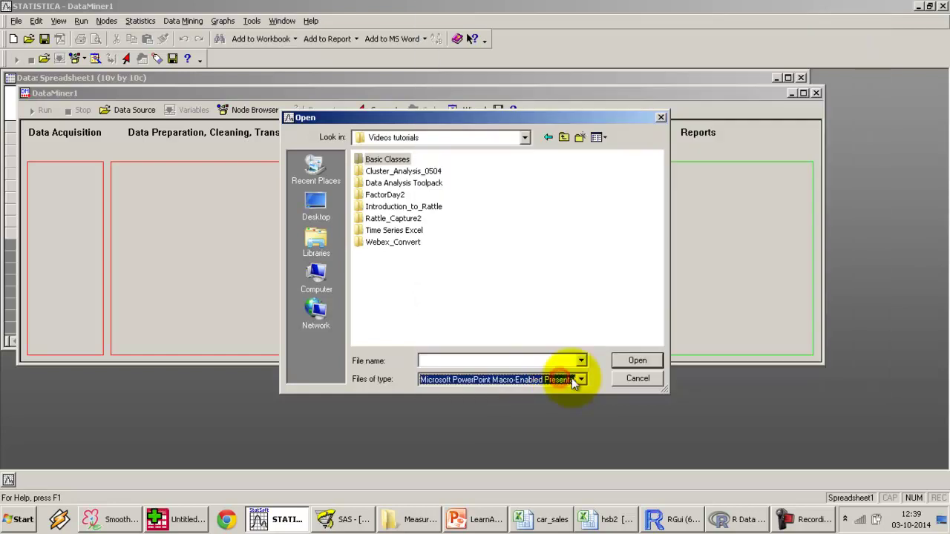
pyautogui.click(572, 378)
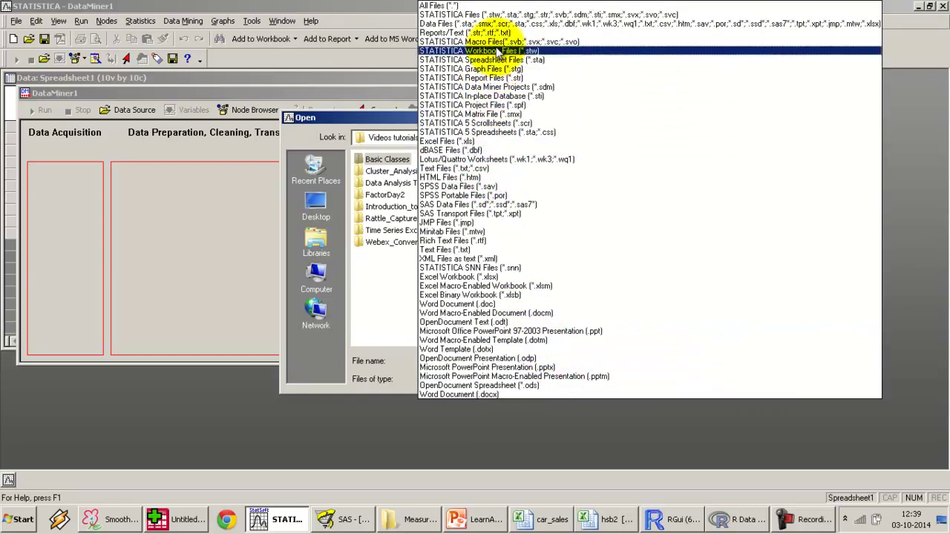
pyautogui.click(475, 6)
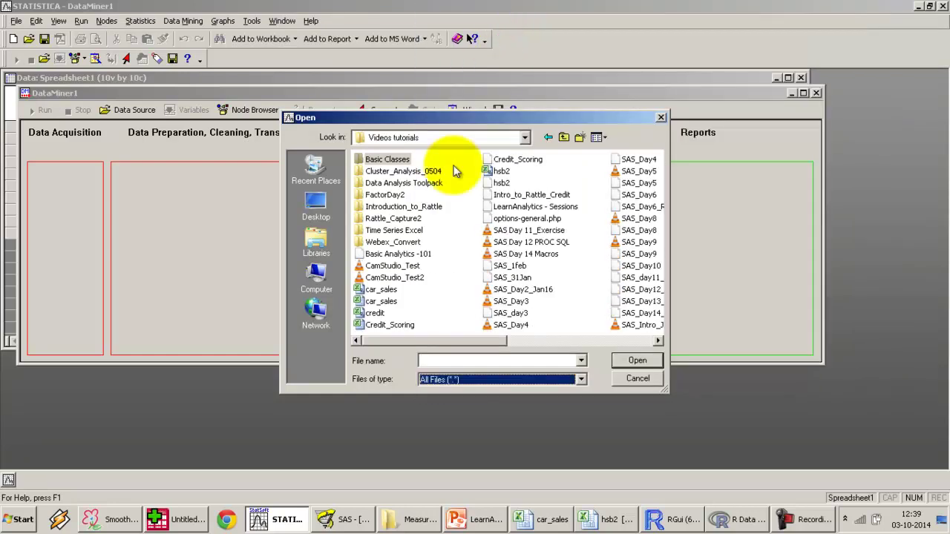
pyautogui.doubleClick(391, 294)
# - Import it as delimited text with variable names from the first row and maximize the spreadsheet
pyautogui.click(511, 250)
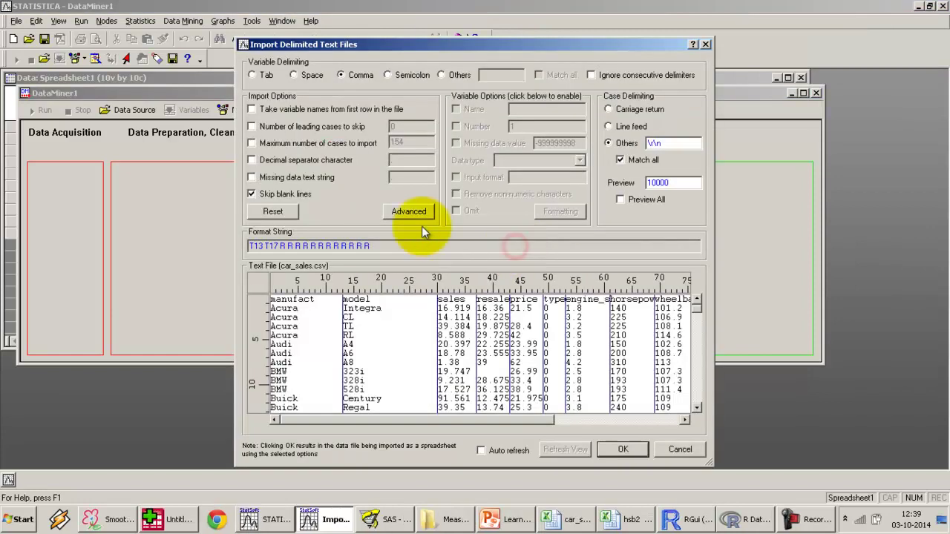
pyautogui.click(290, 114)
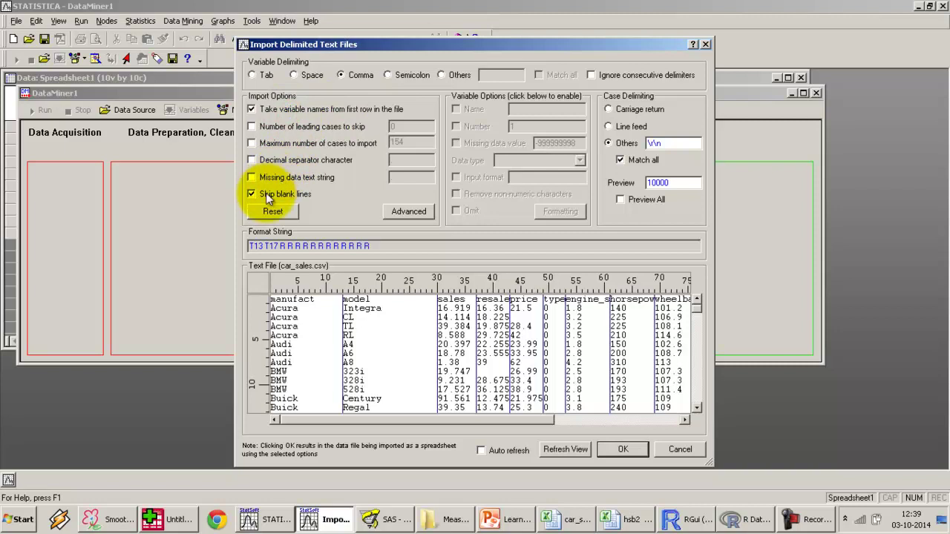
pyautogui.click(625, 451)
pyautogui.doubleClick(378, 108)
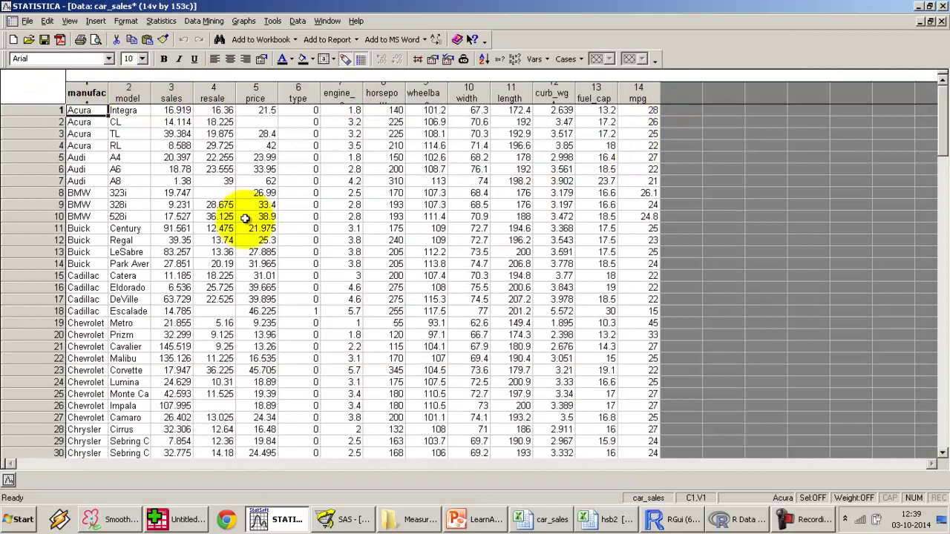
pyautogui.click(187, 520)
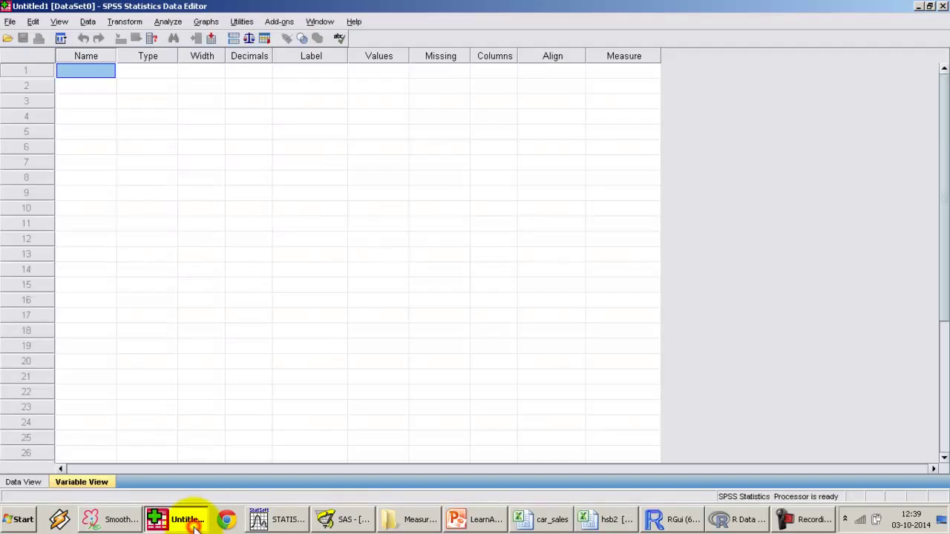
# - Open car_sales.csv from E:\Videos tutorials in SPSS, showing All Files
pyautogui.click(10, 22)
pyautogui.moveTo(126, 54)
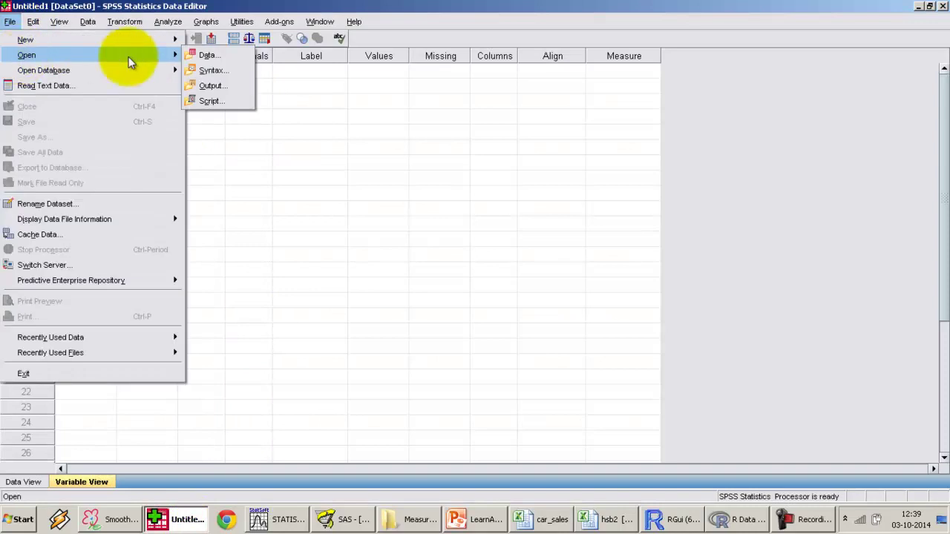
pyautogui.click(200, 55)
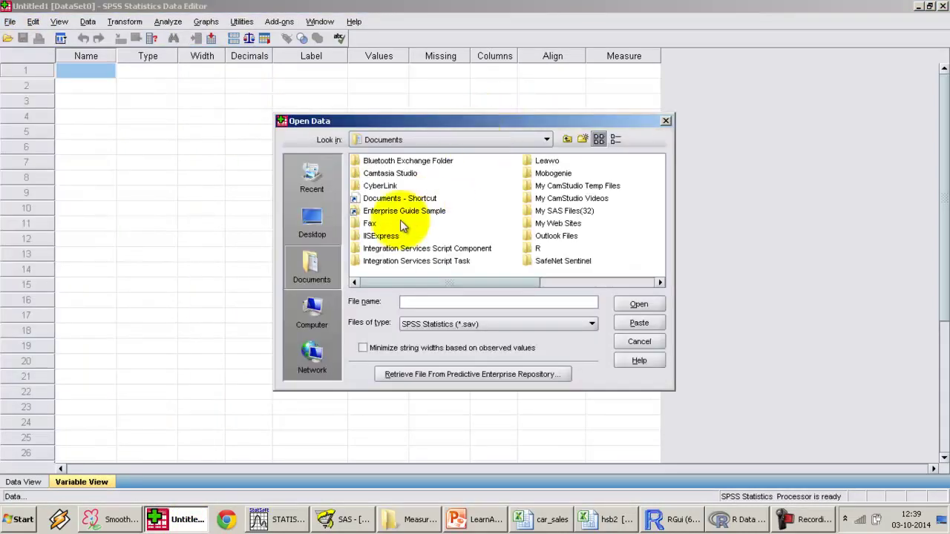
pyautogui.click(312, 327)
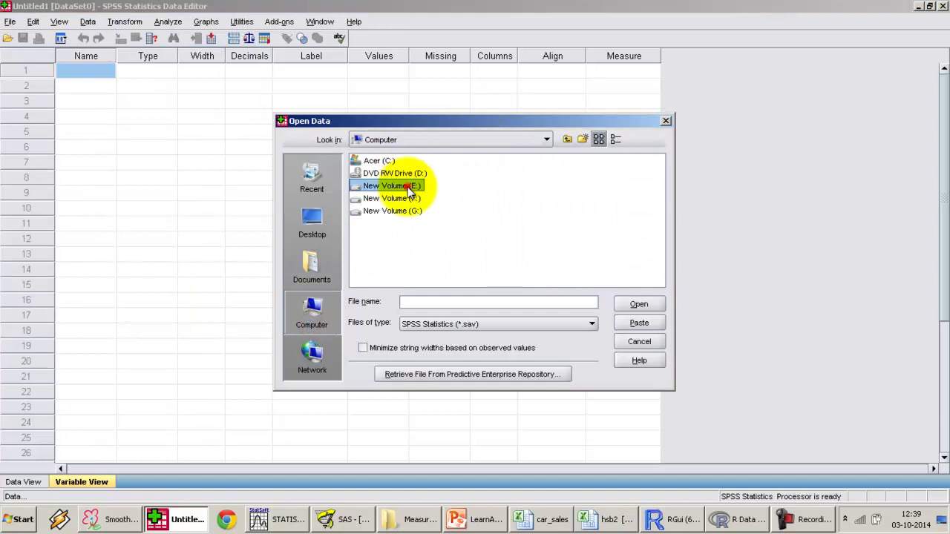
pyautogui.doubleClick(405, 186)
pyautogui.press('v')
pyautogui.press('Return')
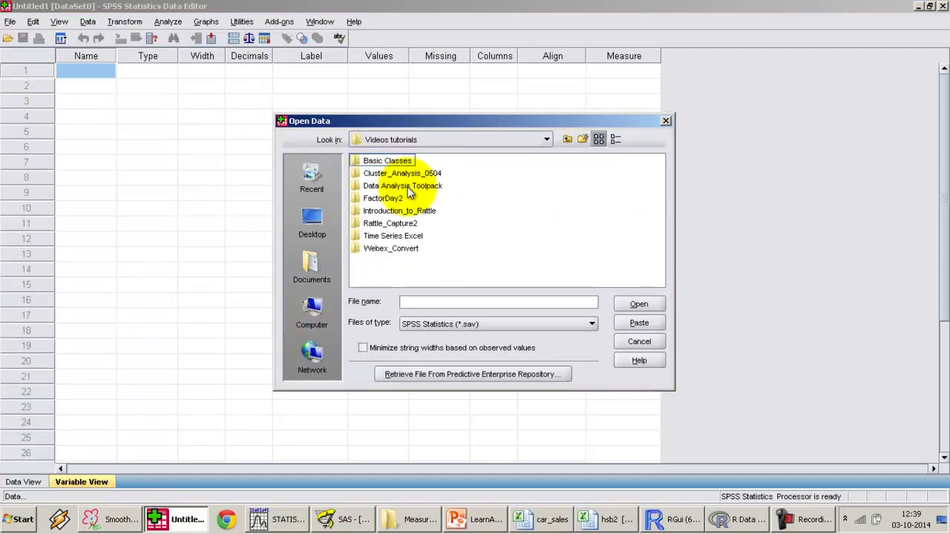
pyautogui.click(472, 324)
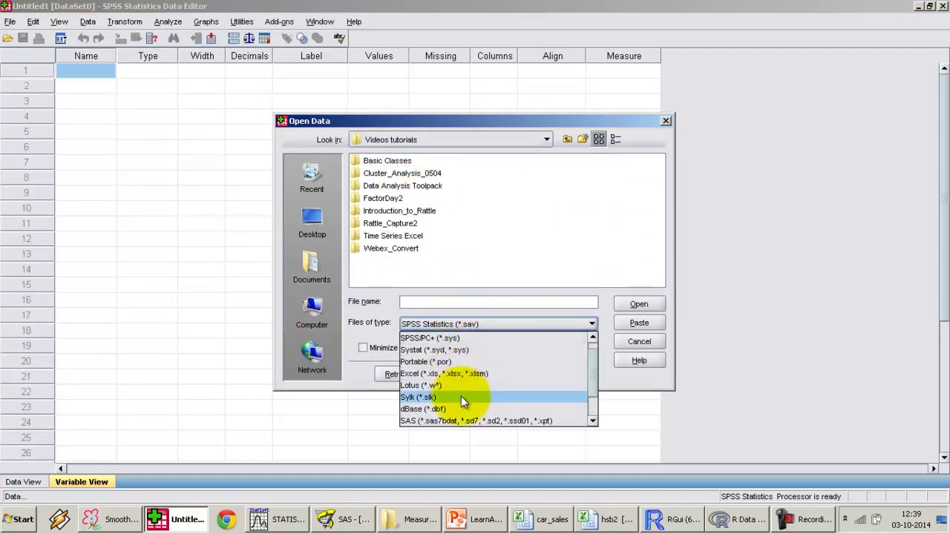
pyautogui.scroll(-1, 467, 399)
pyautogui.click(455, 420)
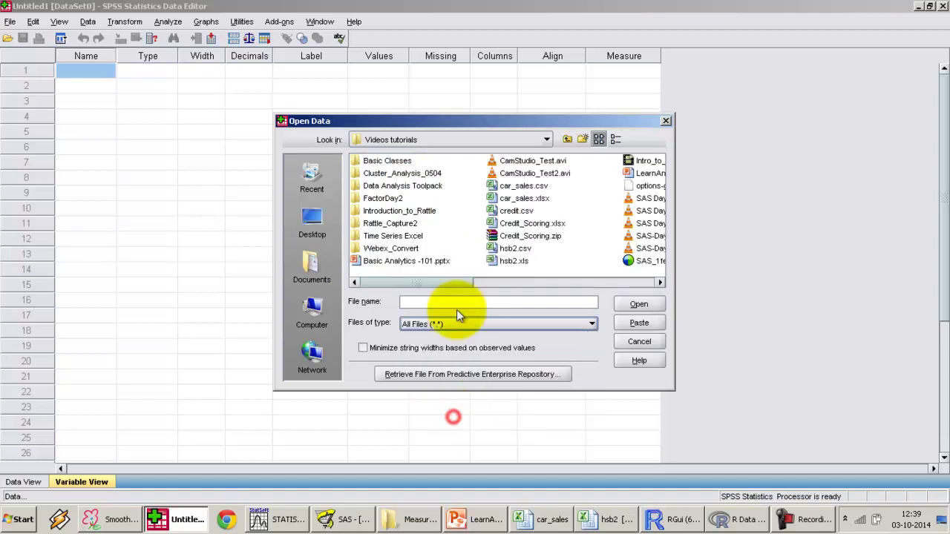
pyautogui.doubleClick(522, 185)
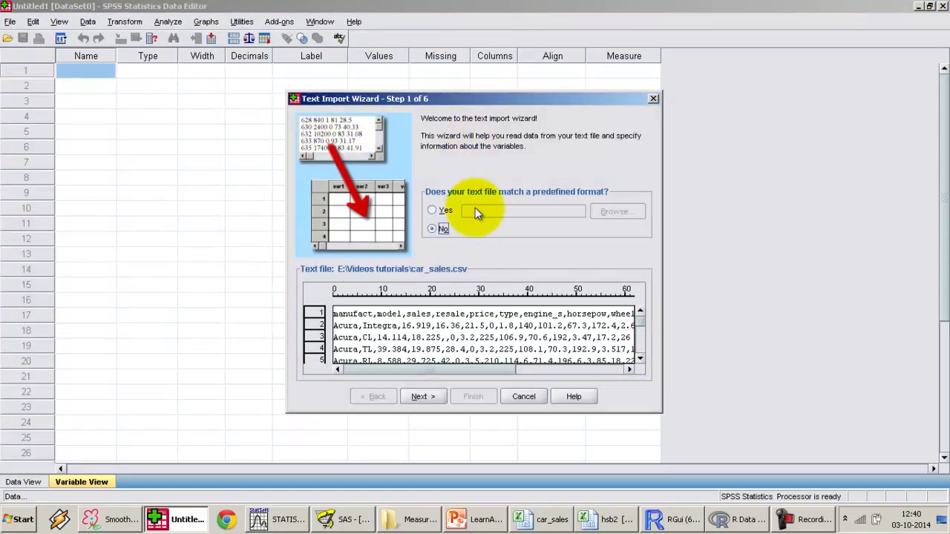
# - Run the Text Import Wizard with variable names in the first line and Space unticked as a delimiter
pyautogui.click(438, 395)
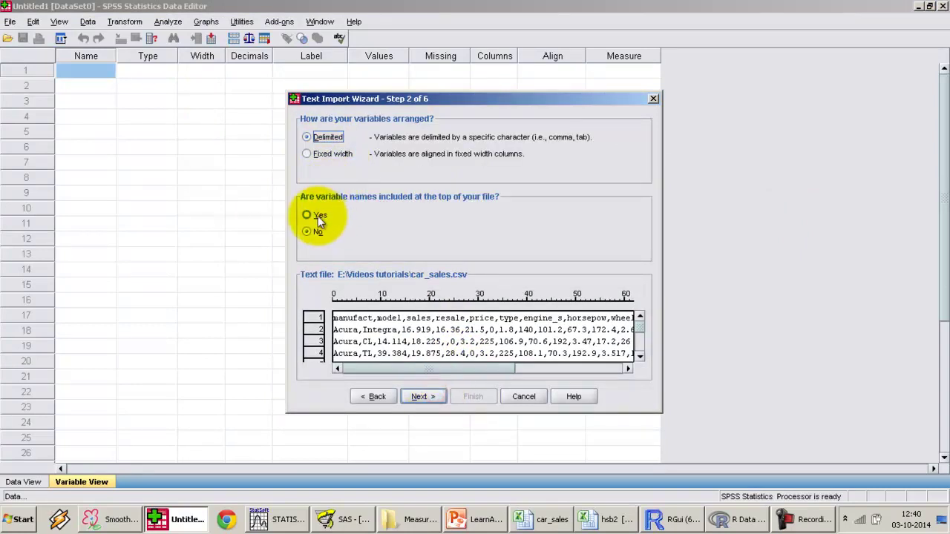
pyautogui.click(317, 216)
pyautogui.click(420, 397)
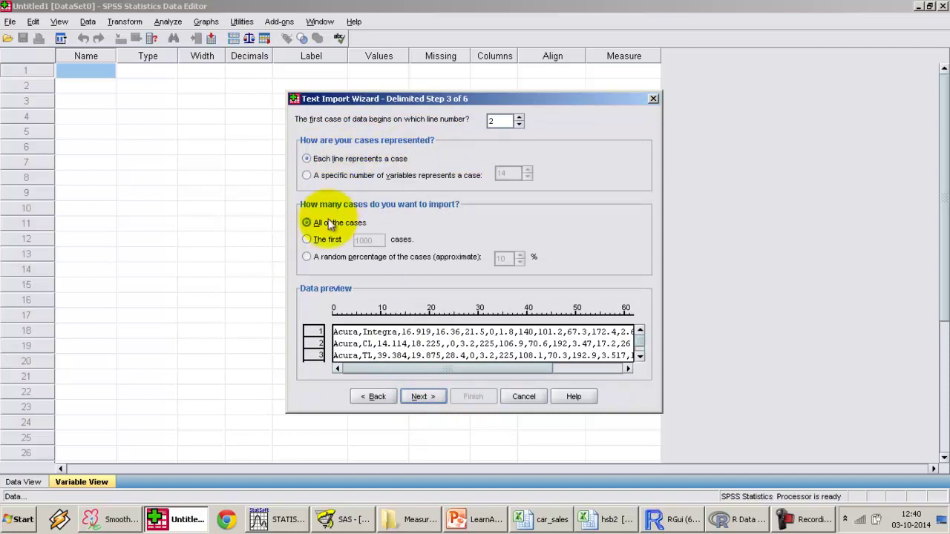
pyautogui.click(418, 396)
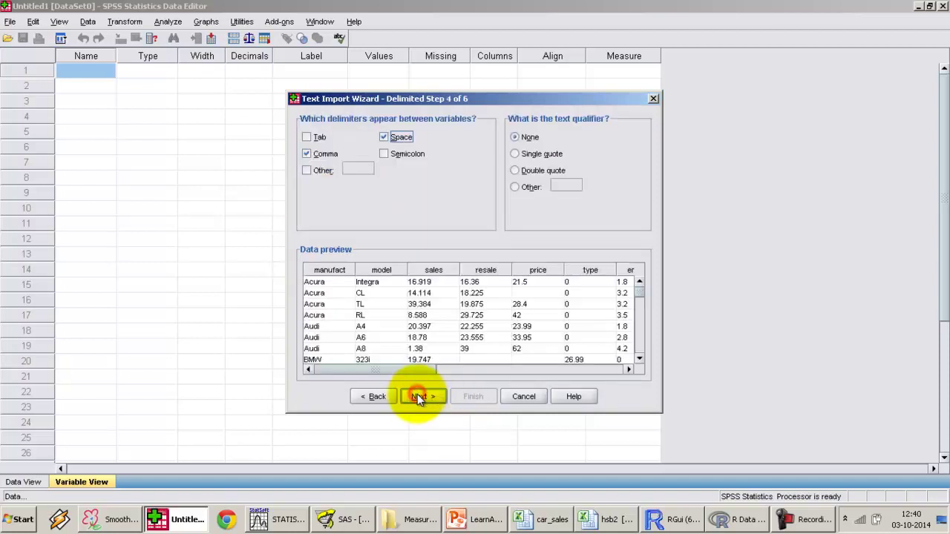
pyautogui.click(407, 136)
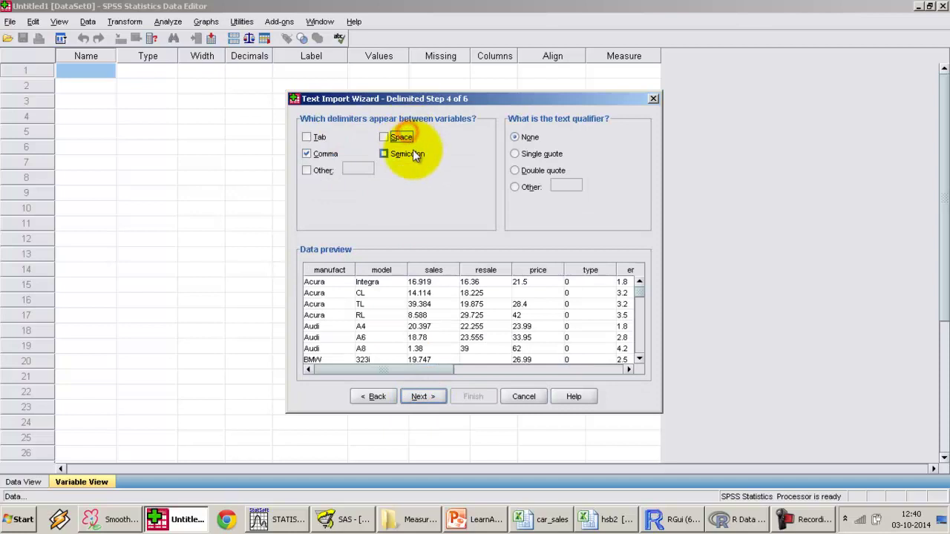
pyautogui.click(423, 396)
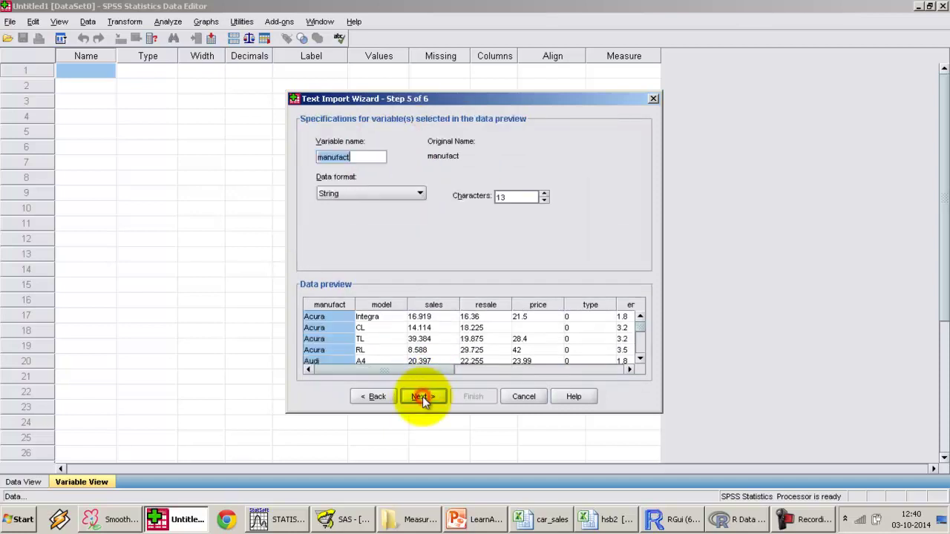
pyautogui.click(422, 397)
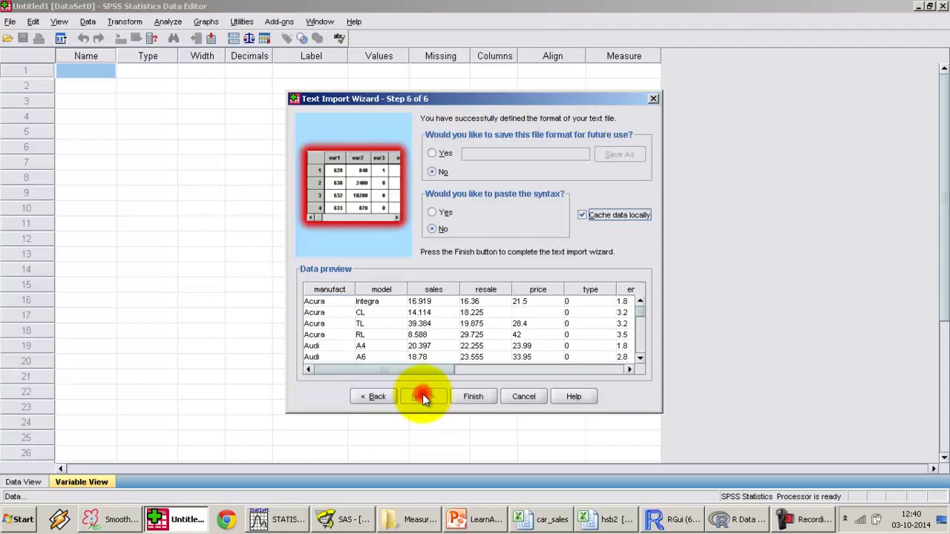
pyautogui.click(478, 398)
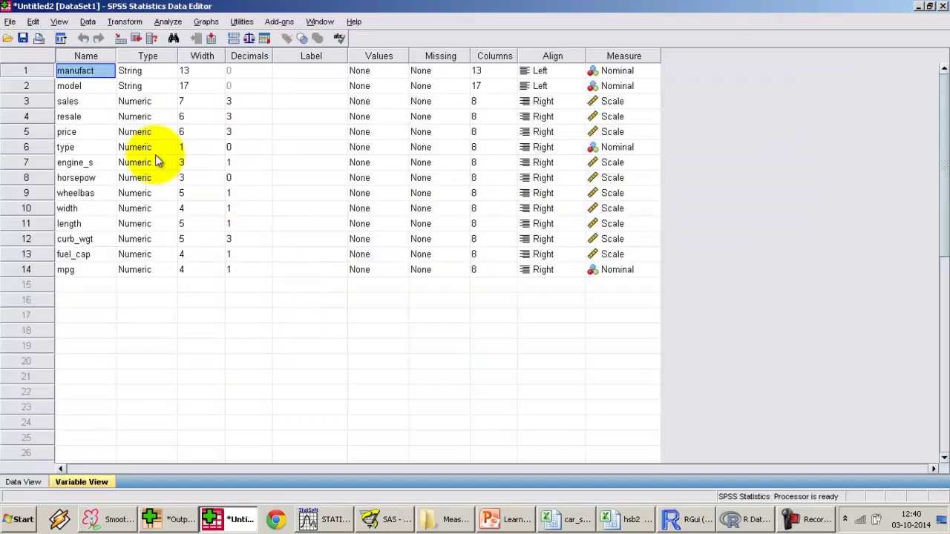
# - Glance at the imported rows, then widen the Name and Type columns in Variable View
pyautogui.click(22, 482)
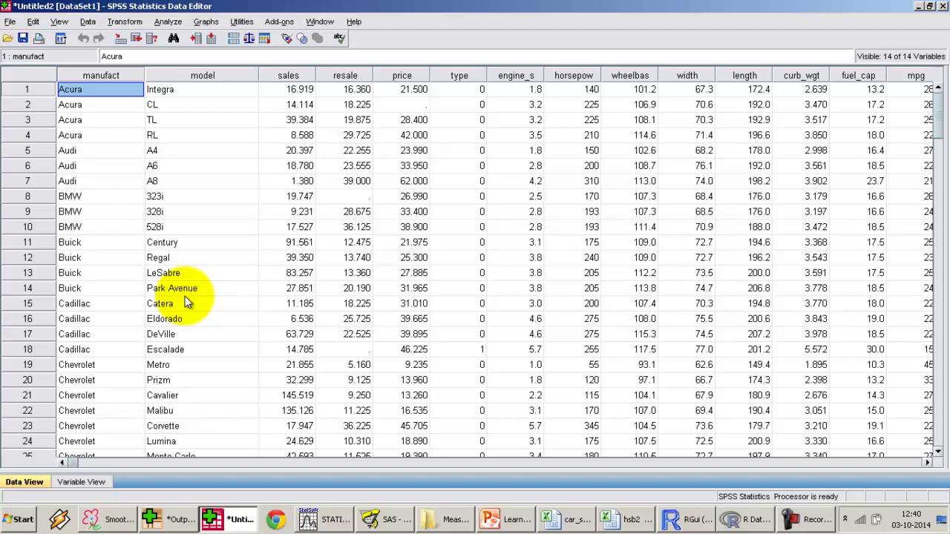
pyautogui.click(87, 481)
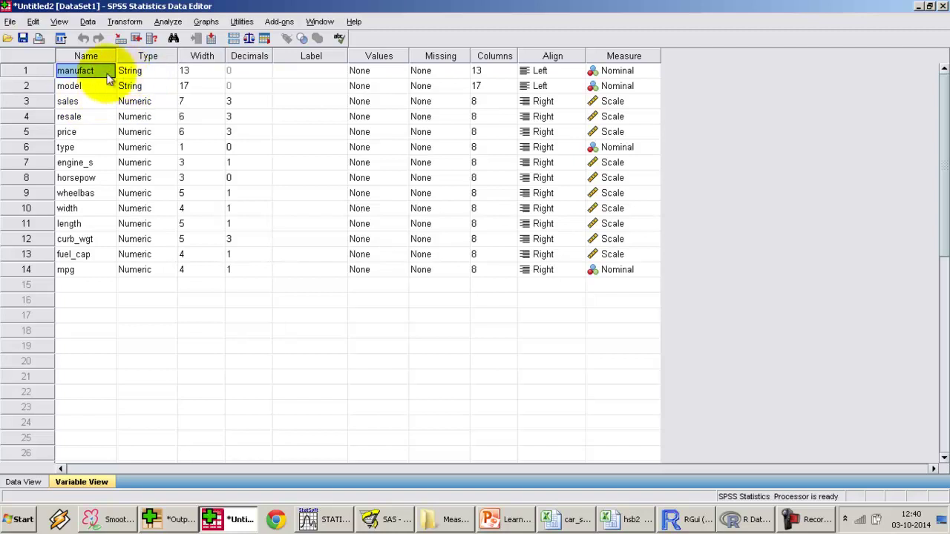
pyautogui.moveTo(116, 57); pyautogui.dragTo(122, 57)
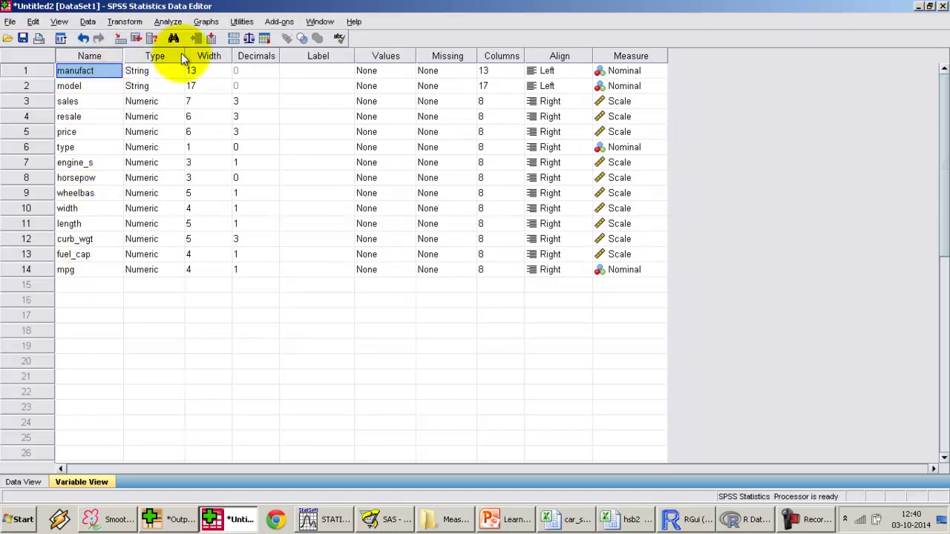
pyautogui.moveTo(184, 57); pyautogui.dragTo(198, 57)
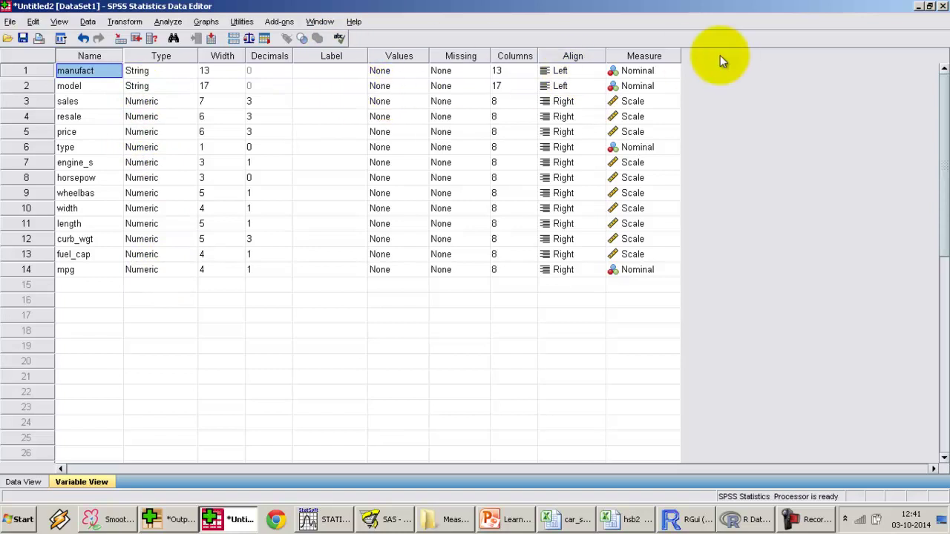
# - Check the measurement options for manufact and type, leaving both Nominal, and view the Buick Regal row
pyautogui.click(662, 71)
pyautogui.click(672, 70)
pyautogui.click(675, 71)
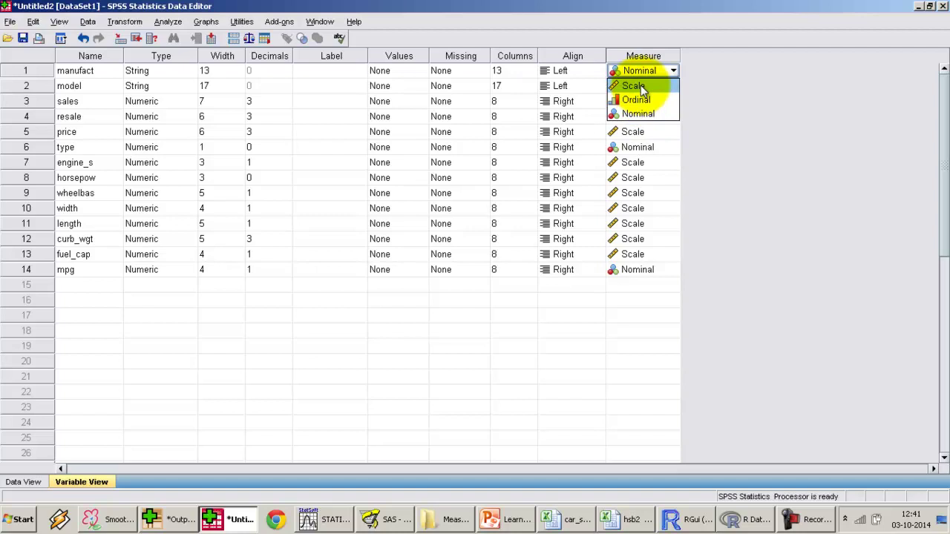
pyautogui.click(740, 121)
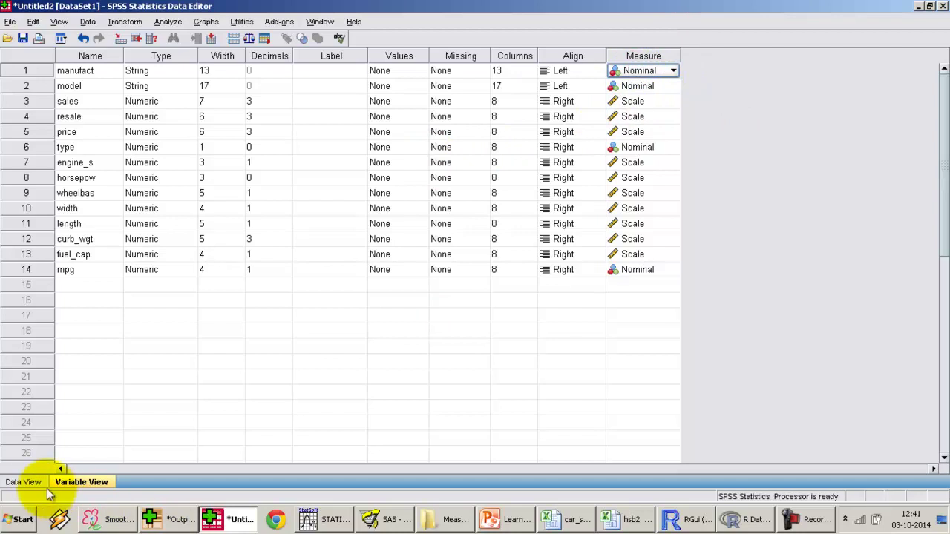
pyautogui.click(29, 483)
pyautogui.click(74, 258)
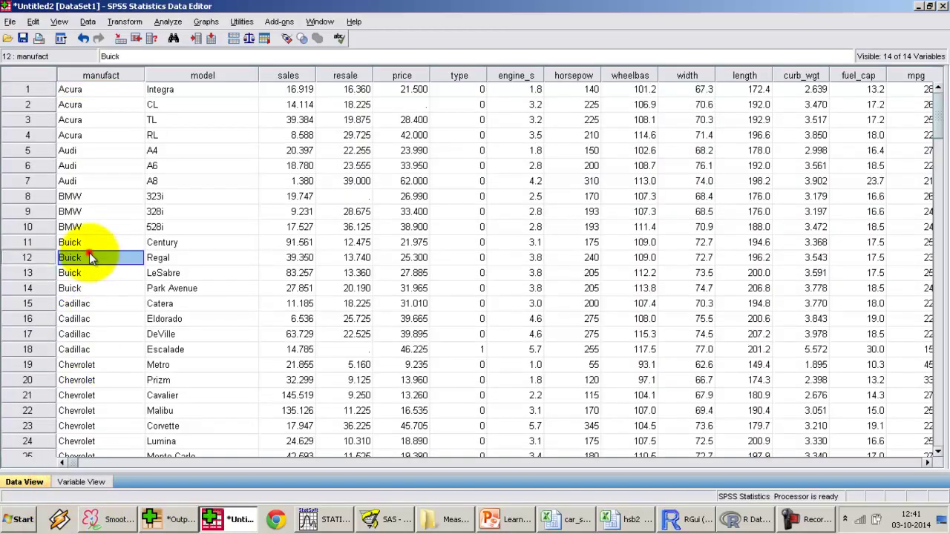
pyautogui.click(197, 259)
pyautogui.click(79, 482)
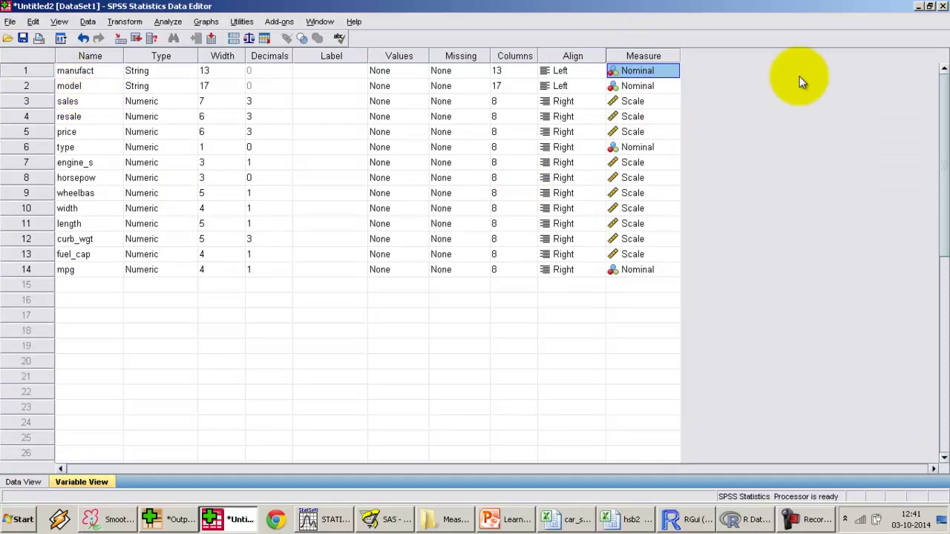
pyautogui.click(658, 70)
pyautogui.click(658, 70)
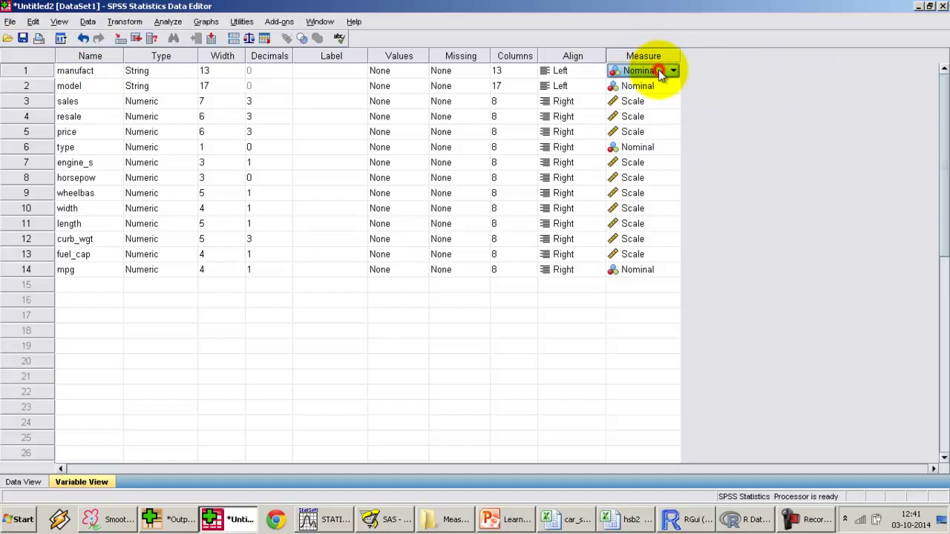
pyautogui.click(668, 150)
pyautogui.click(670, 149)
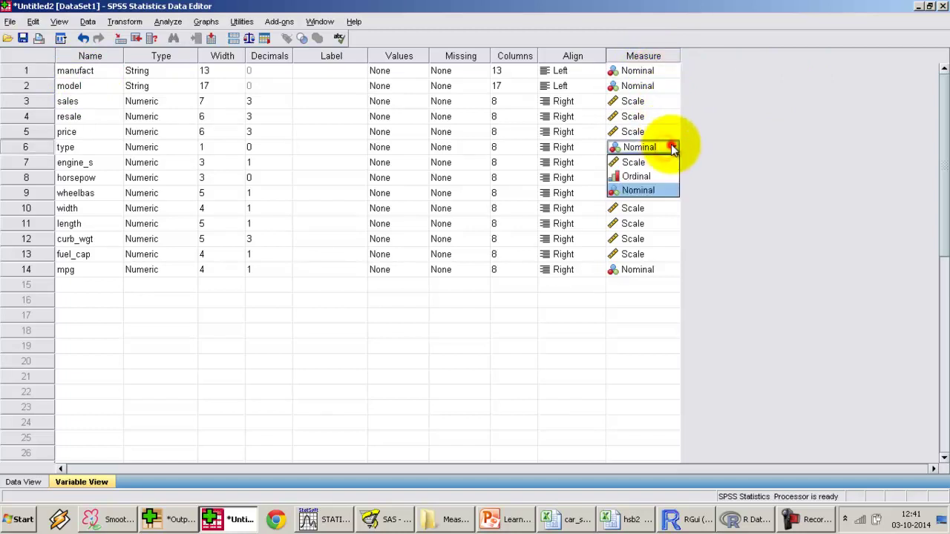
pyautogui.click(670, 146)
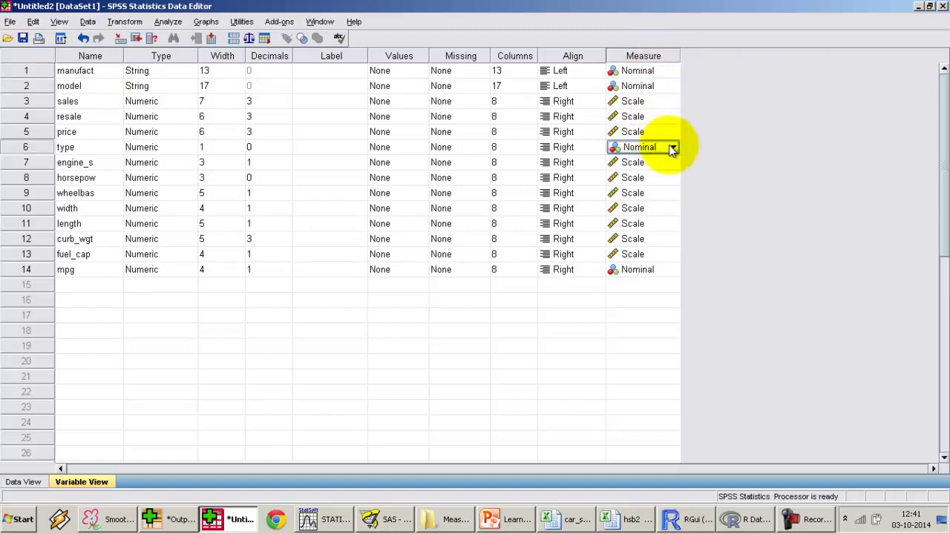
# - Set the mpg variable's measurement level to Scale and return to Data View
pyautogui.click(83, 273)
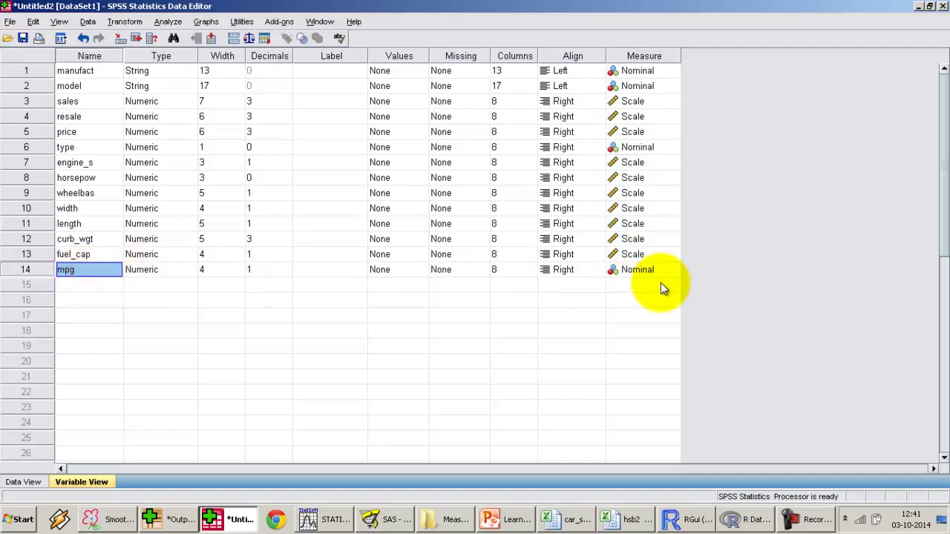
pyautogui.click(27, 491)
pyautogui.click(668, 462)
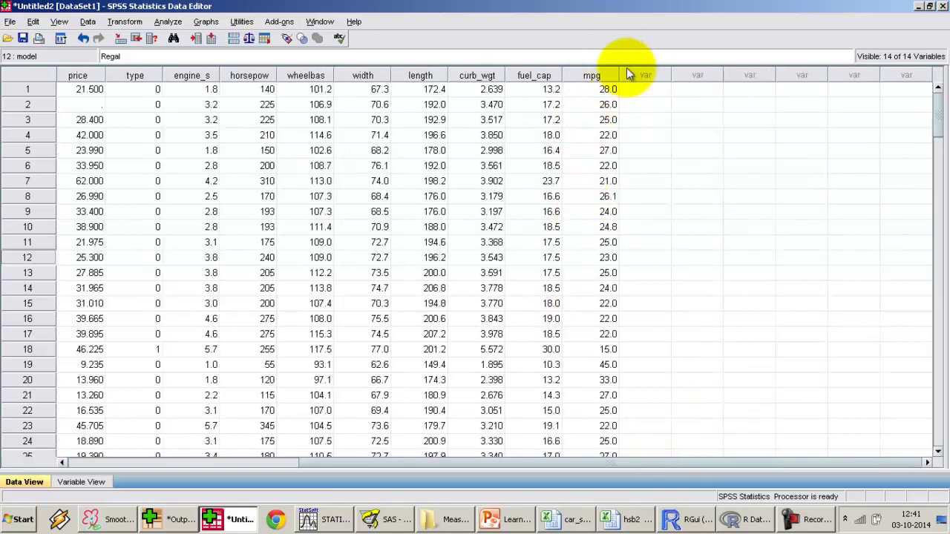
pyautogui.click(74, 486)
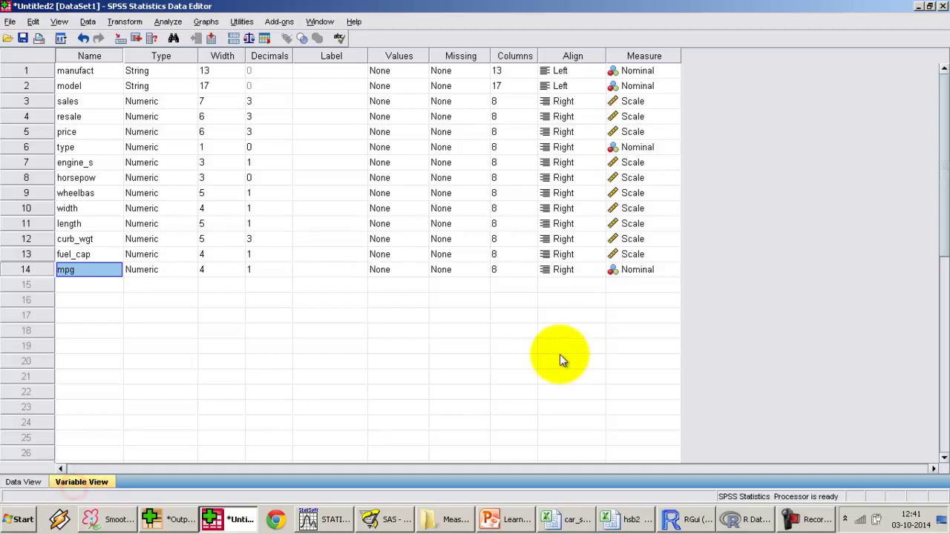
pyautogui.click(642, 269)
pyautogui.click(673, 269)
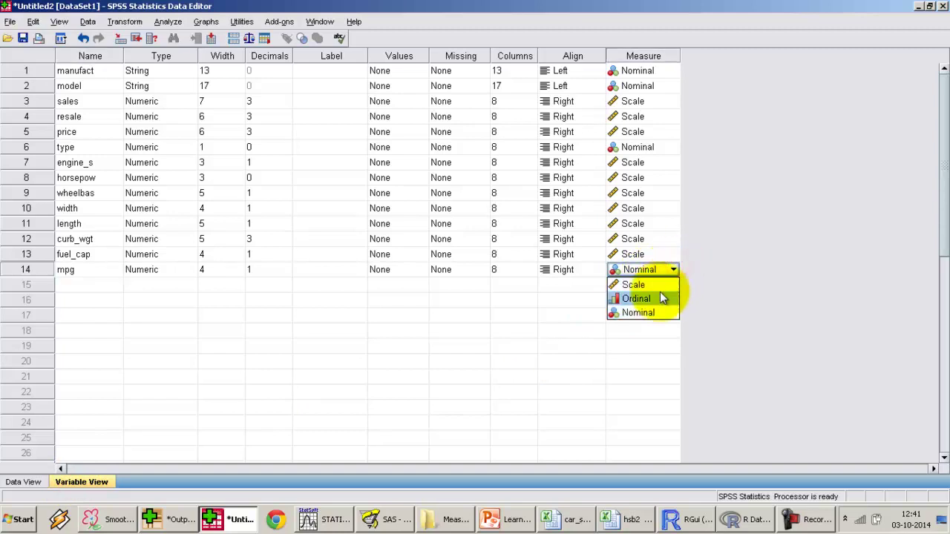
pyautogui.click(658, 285)
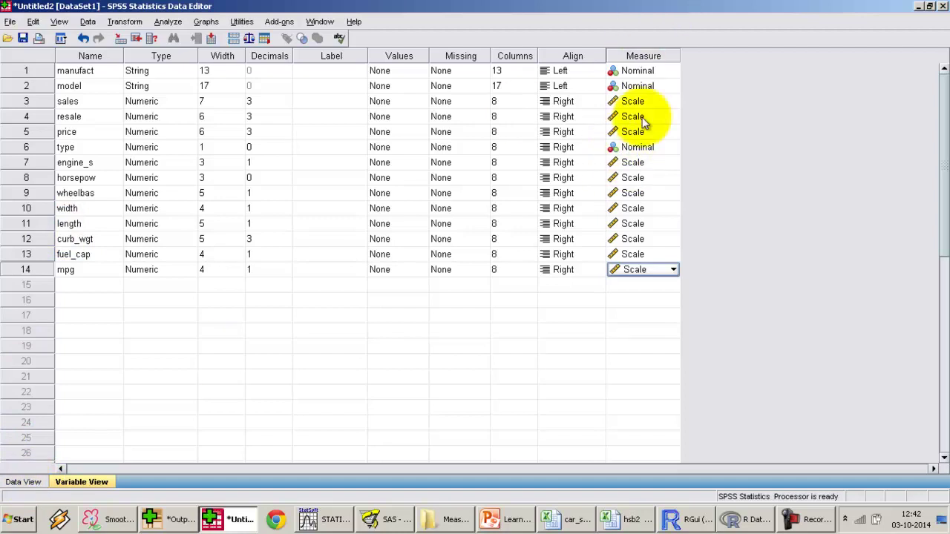
pyautogui.click(31, 481)
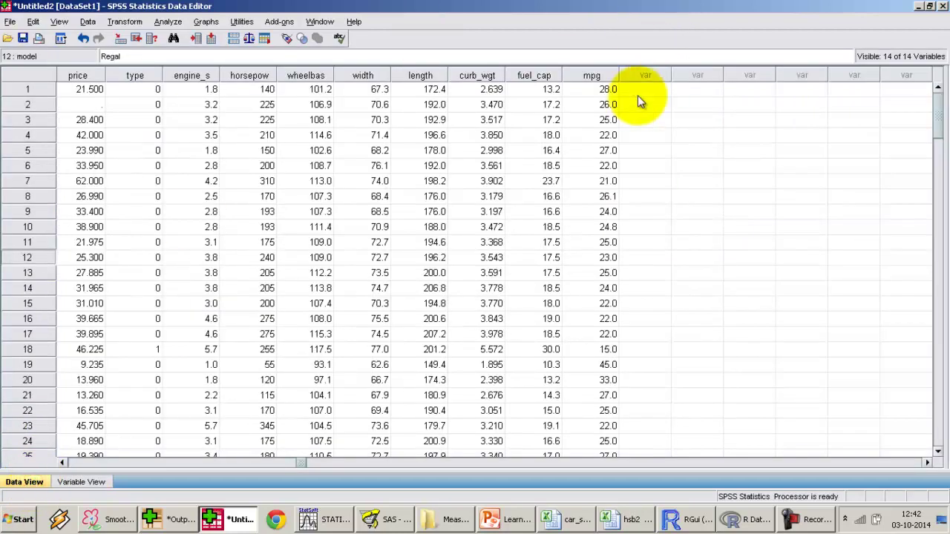
# - In the SAS editor, type PROC MEANS DATA=WORK.CAR_SALES and start a VAR line
pyautogui.click(401, 519)
pyautogui.click(504, 480)
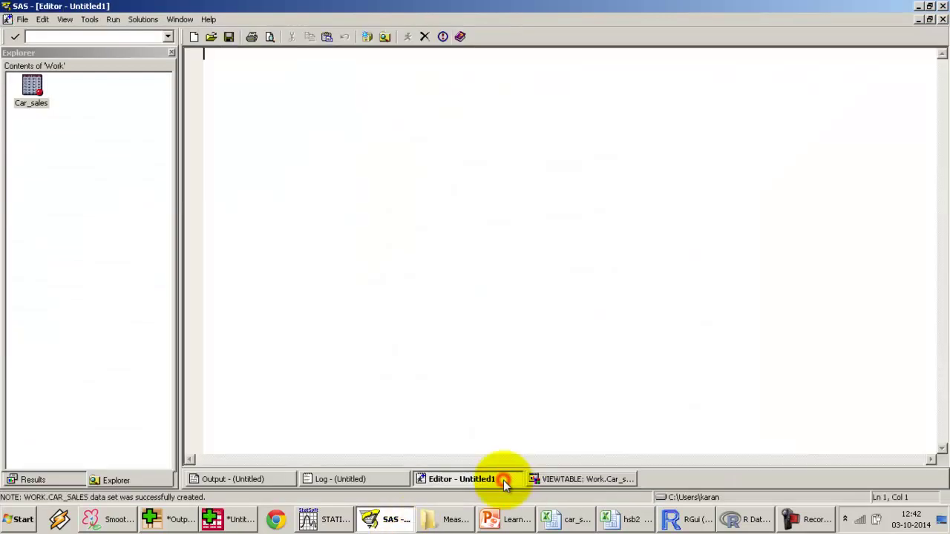
pyautogui.click(592, 477)
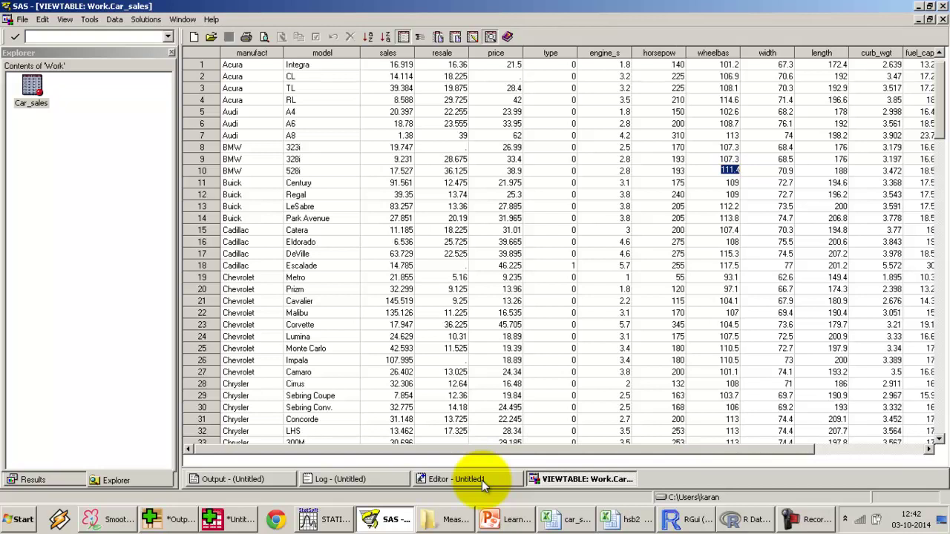
pyautogui.click(482, 480)
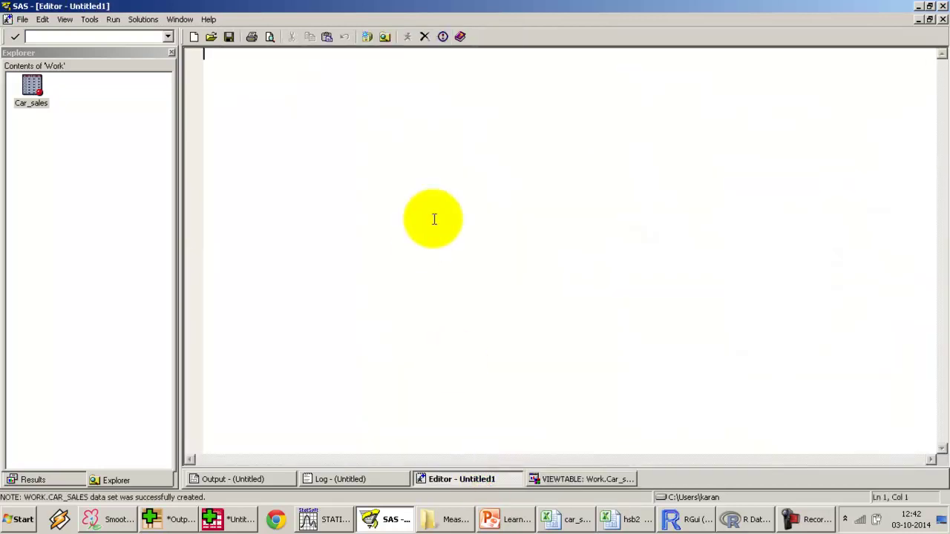
pyautogui.press('Return')
pyautogui.write('PROC ME')
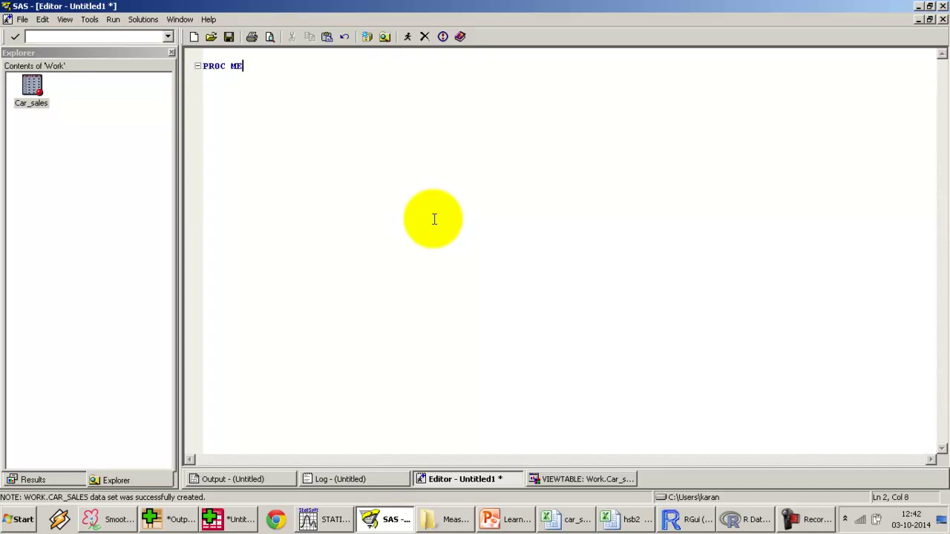
pyautogui.write('ANS DATA=WORK.CAR')
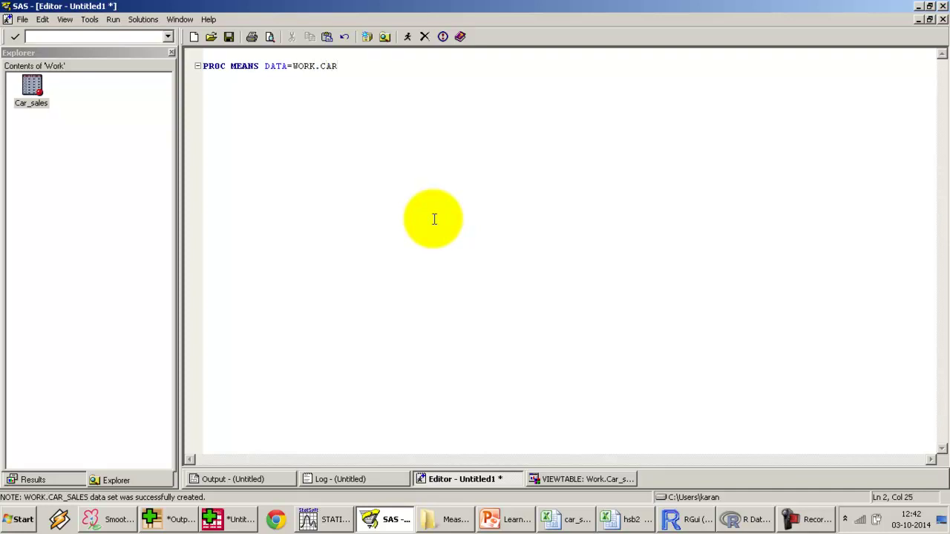
pyautogui.write('_SALESS')
pyautogui.press('BackSpace')
pyautogui.press('BackSpace')
pyautogui.press('Return')
pyautogui.write('VAR')
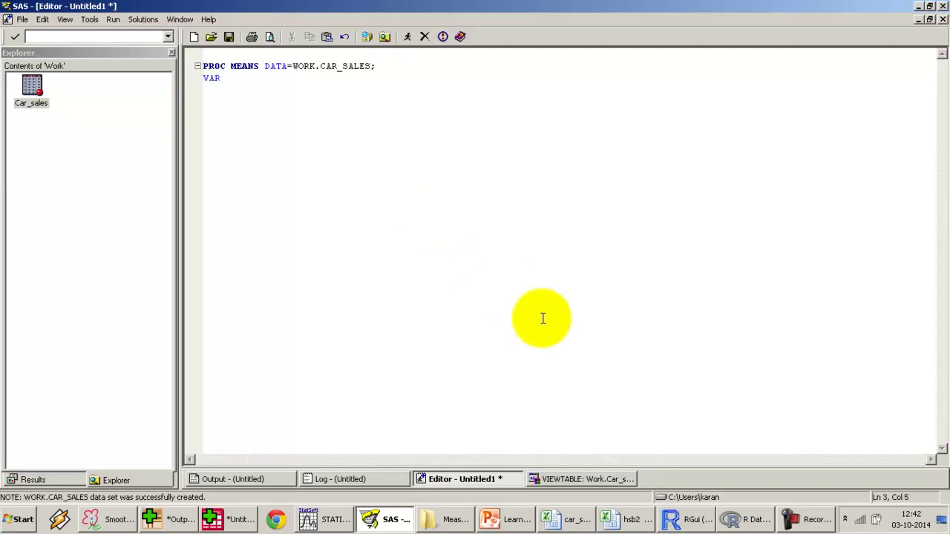
# - Copy the name mpg from its Column Attributes and paste it after VAR
pyautogui.click(607, 479)
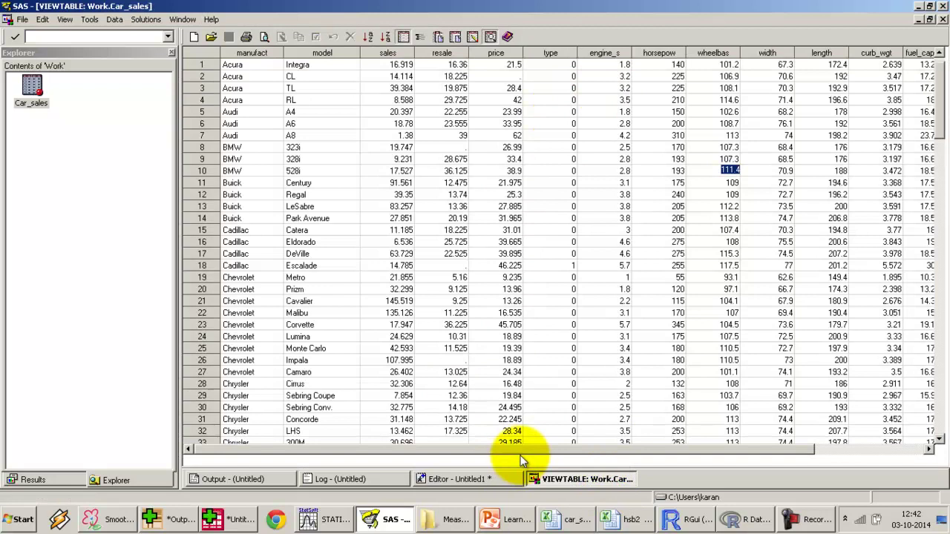
pyautogui.moveTo(520, 455); pyautogui.dragTo(664, 435)
pyautogui.click(848, 53)
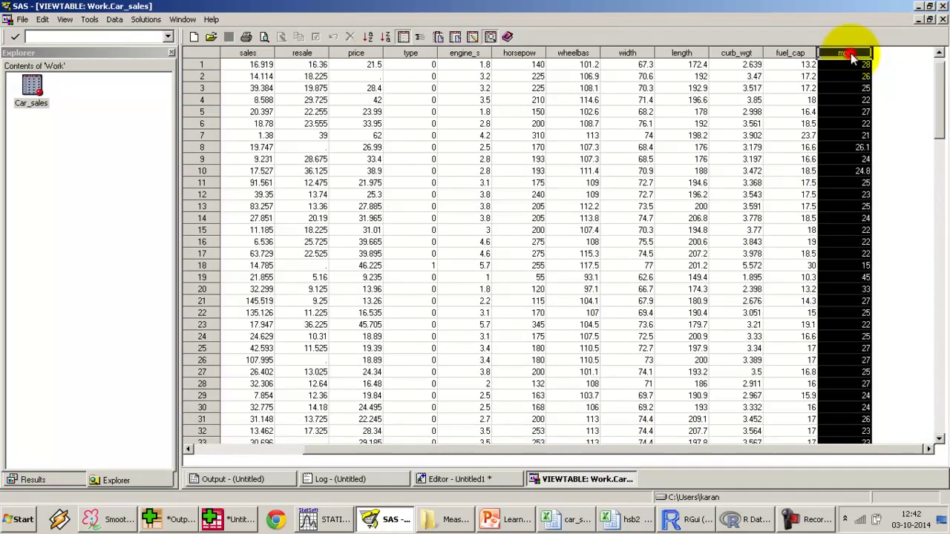
pyautogui.doubleClick(851, 56)
pyautogui.click(84, 61)
pyautogui.doubleClick(80, 61)
pyautogui.hotkey('ctrl', 'c')
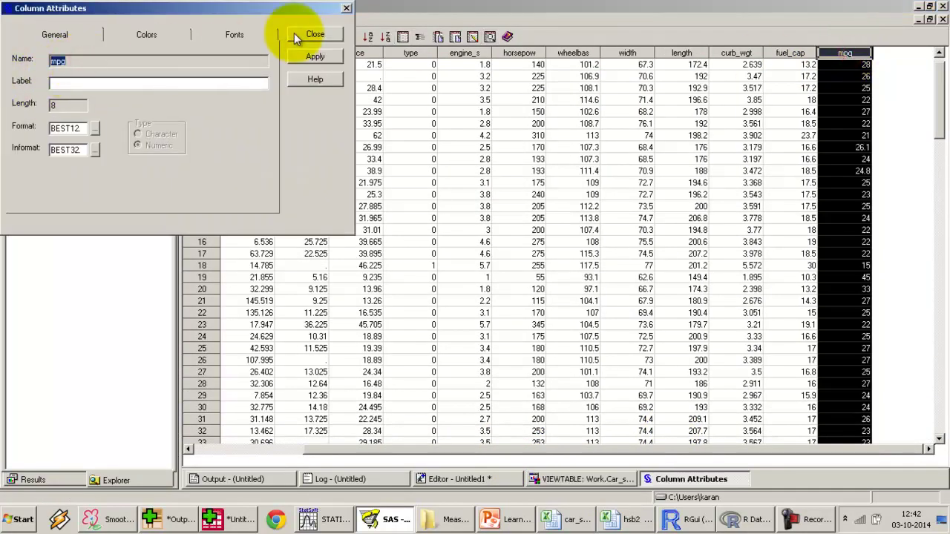
pyautogui.click(314, 35)
pyautogui.click(444, 479)
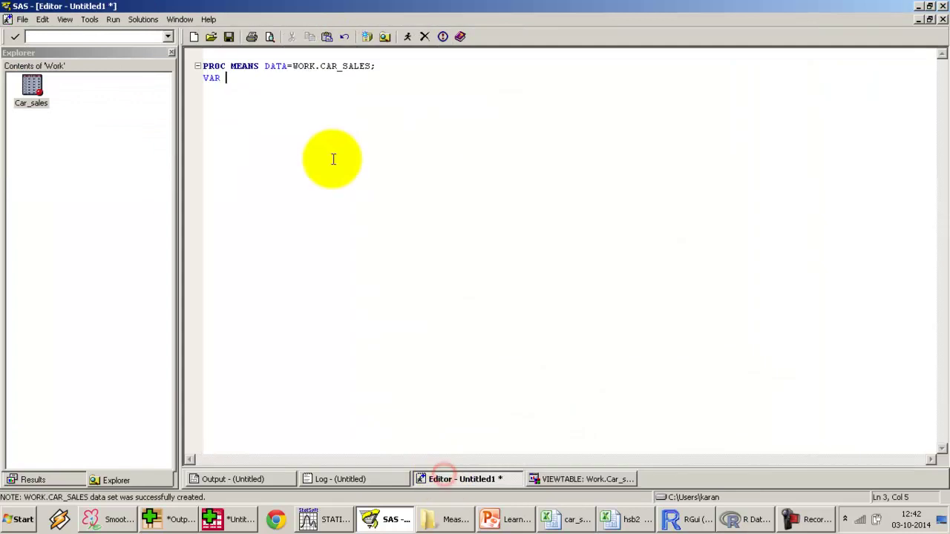
pyautogui.hotkey('ctrl', 'v')
# - End the step with RUN, add ODS HTML; above PROC MEANS, and submit all the code
pyautogui.write('RUN')
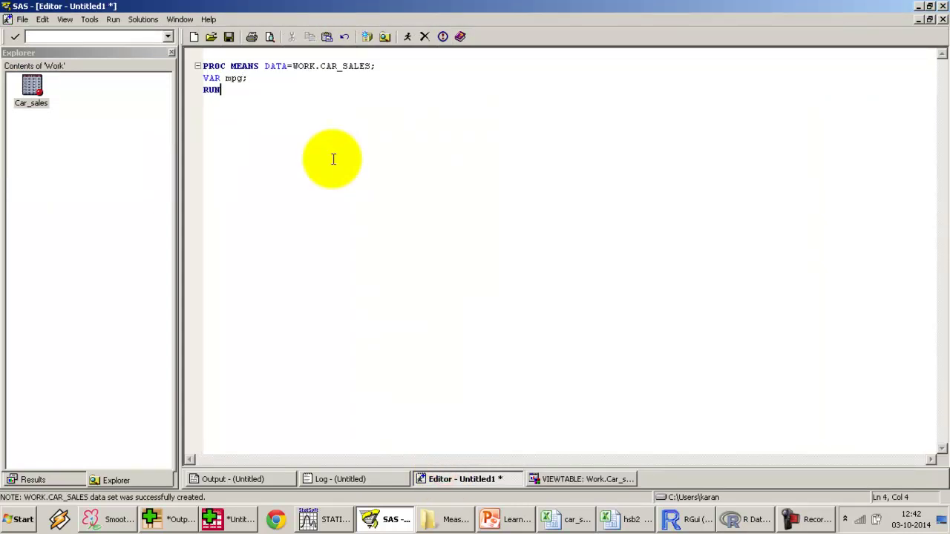
pyautogui.hotkey('ctrl', 'Home')
pyautogui.press('Return')
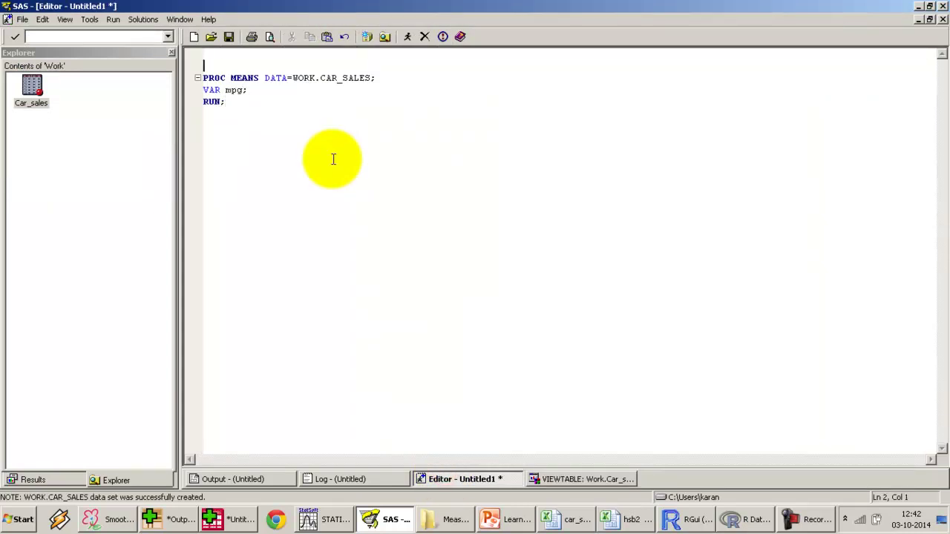
pyautogui.press('Return')
pyautogui.press('Up')
pyautogui.write('ODS HTM')
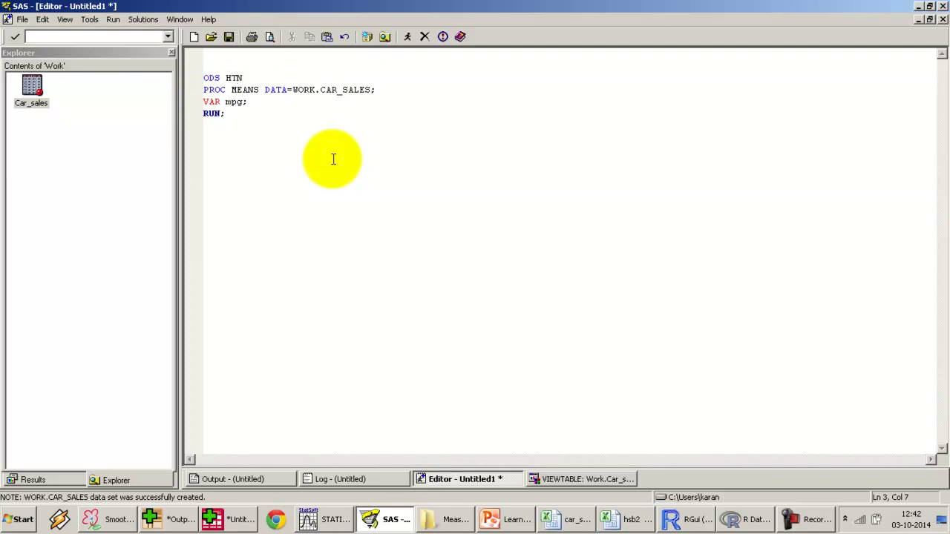
pyautogui.write('L;')
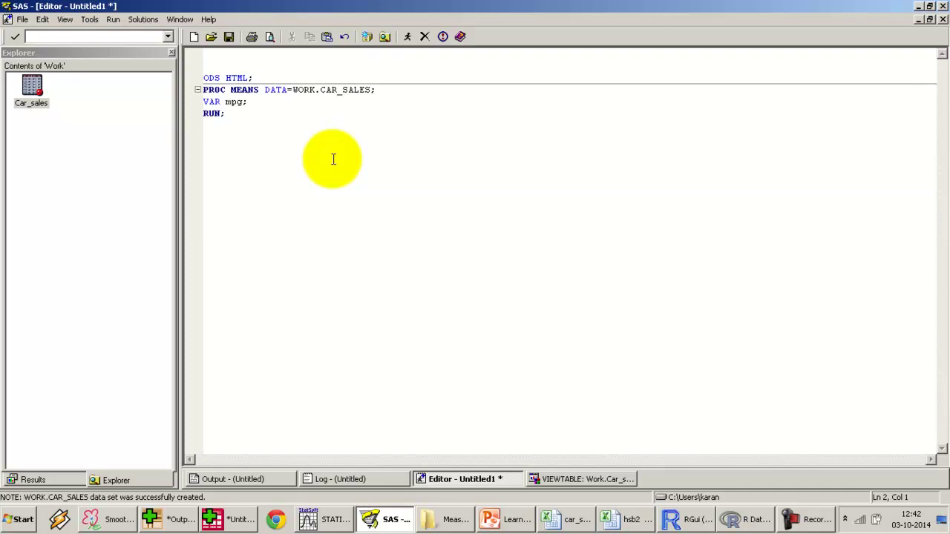
pyautogui.hotkey('ctrl', 'a')
pyautogui.hotkey('ctrl', 'c')
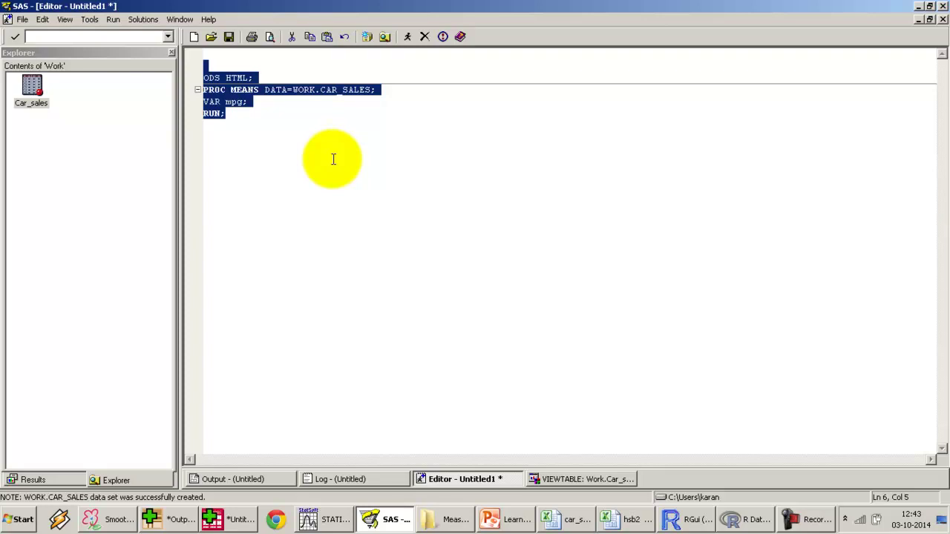
pyautogui.click(408, 37)
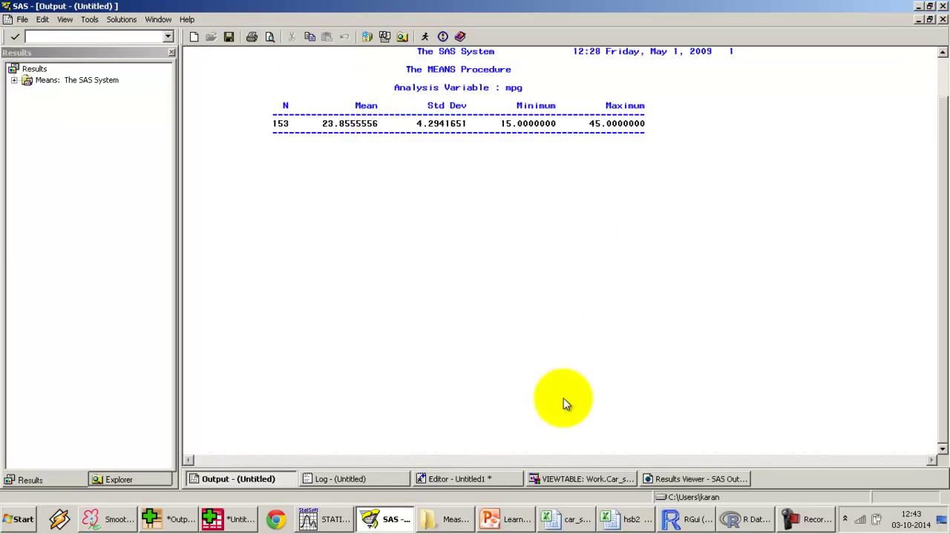
# - Highlight N 153, std dev 4.2941651 and the min/max mpg in the HTML results, then return to the code
pyautogui.click(690, 480)
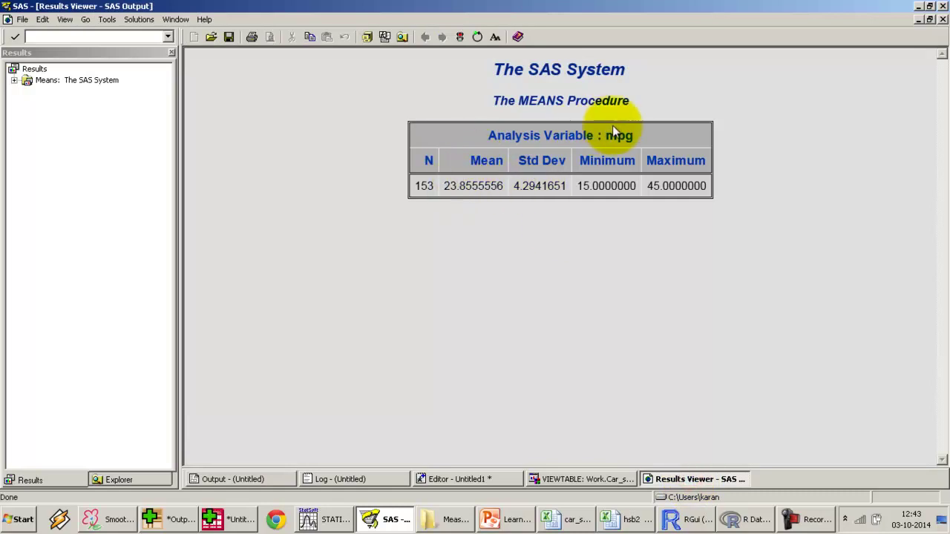
pyautogui.doubleClick(424, 186)
pyautogui.click(544, 189)
pyautogui.doubleClick(544, 189)
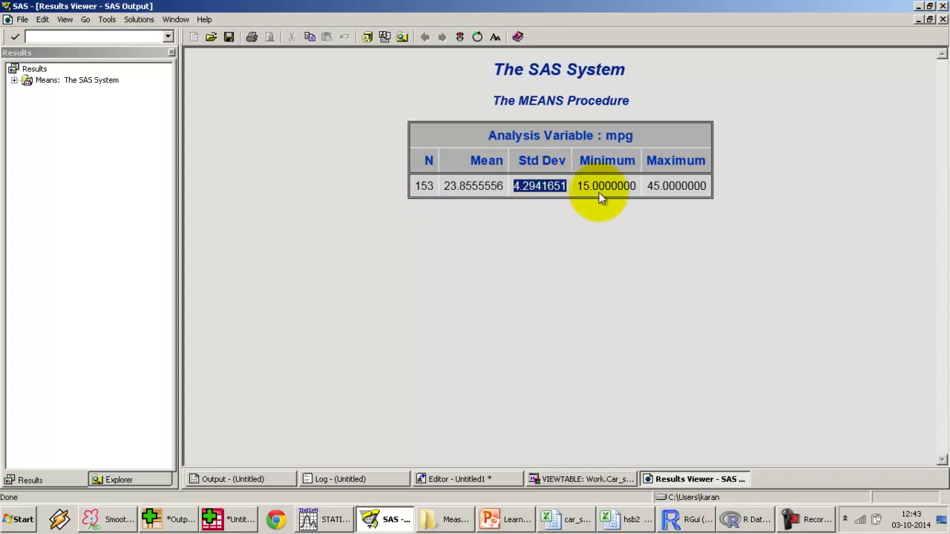
pyautogui.moveTo(591, 187); pyautogui.dragTo(670, 187)
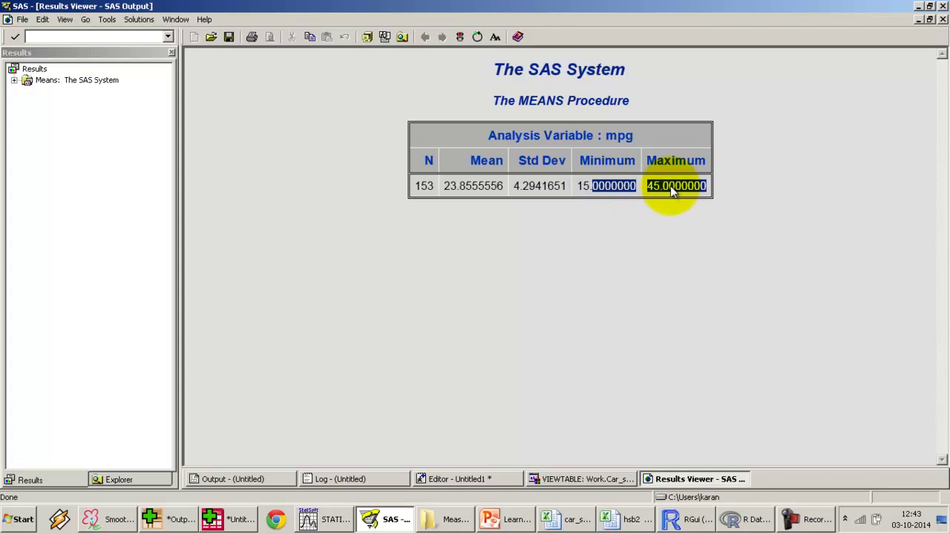
pyautogui.click(569, 479)
pyautogui.click(461, 481)
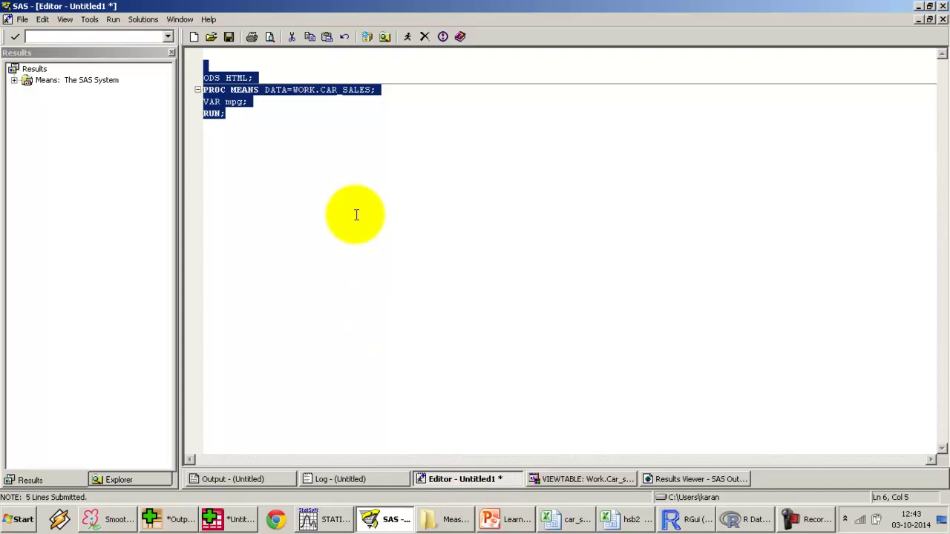
# - Paste a second PROC MEANS block, delete its VAR mpg line, and run it with F8
pyautogui.click(312, 131)
pyautogui.press('Return')
pyautogui.press('Return')
pyautogui.hotkey('ctrl', 'v')
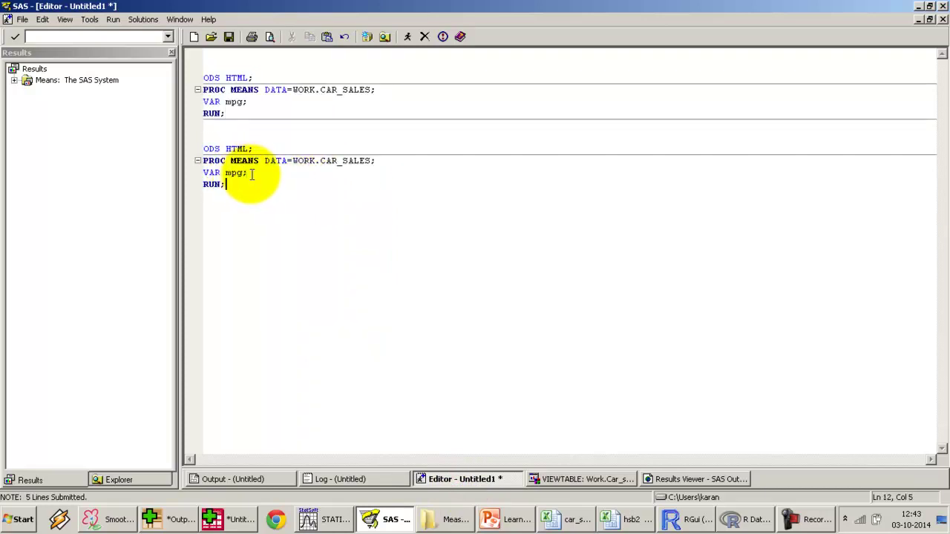
pyautogui.moveTo(250, 174); pyautogui.dragTo(189, 170)
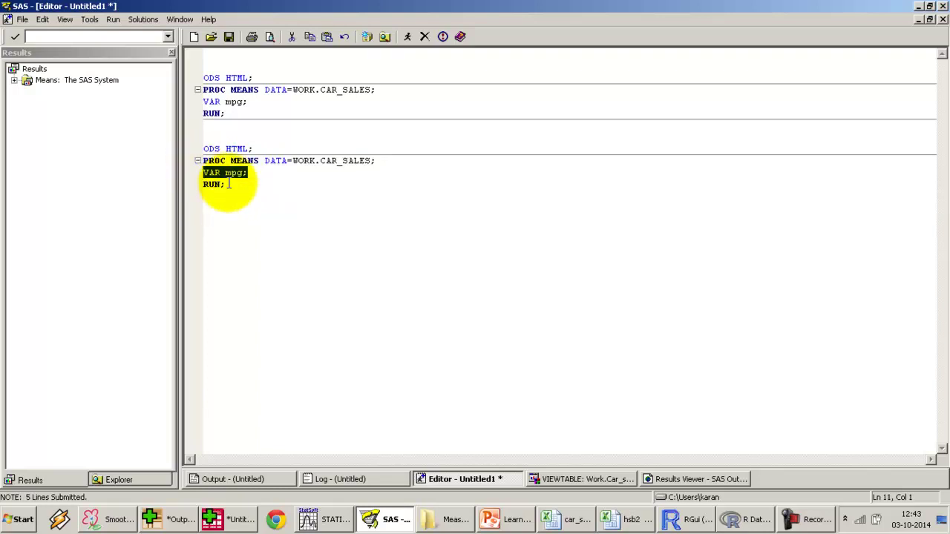
pyautogui.press('Delete')
pyautogui.press('BackSpace')
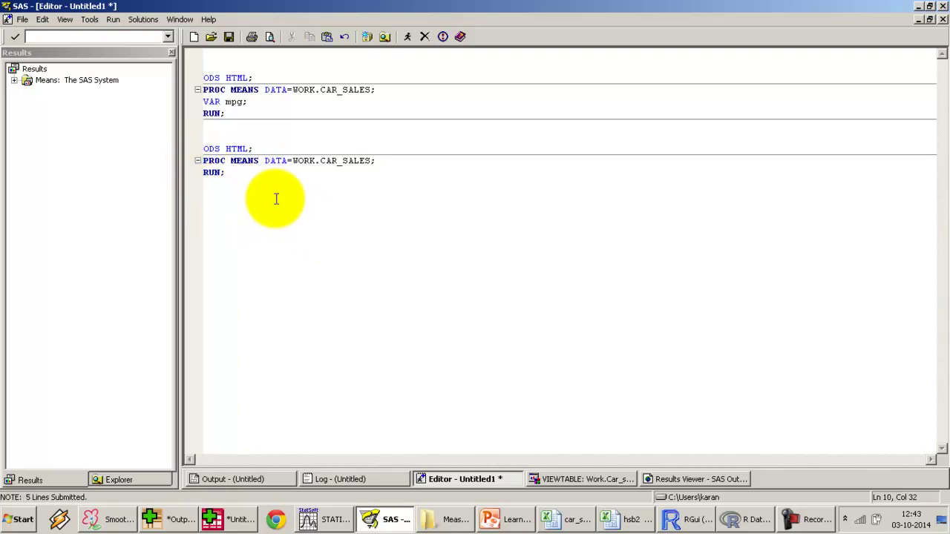
pyautogui.moveTo(256, 194); pyautogui.dragTo(192, 159)
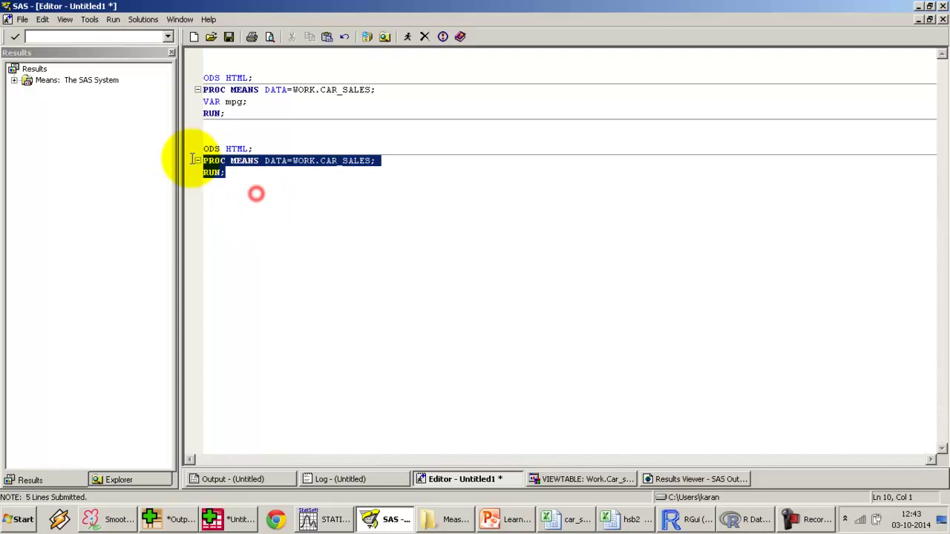
pyautogui.press('F8')
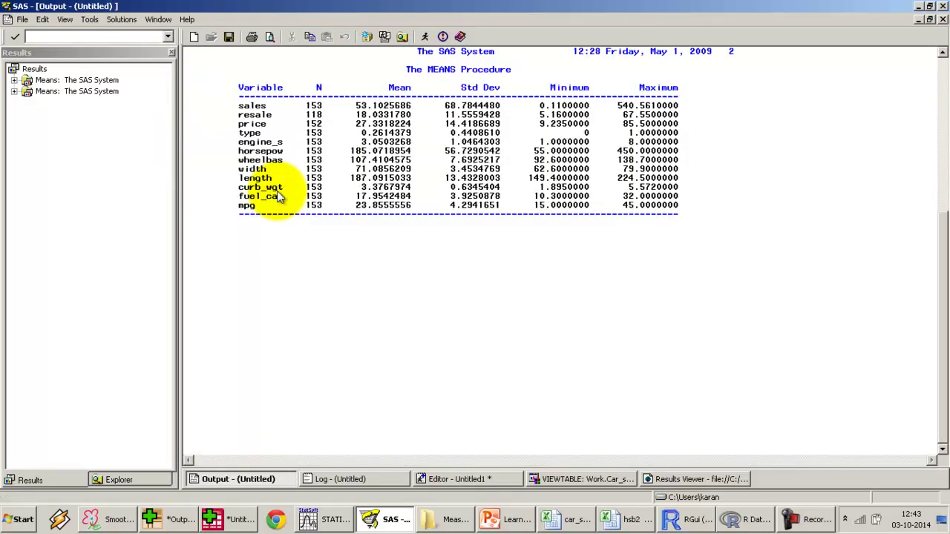
# - View the all-variable MEANS output as the HTML table in the Results Viewer
pyautogui.click(701, 478)
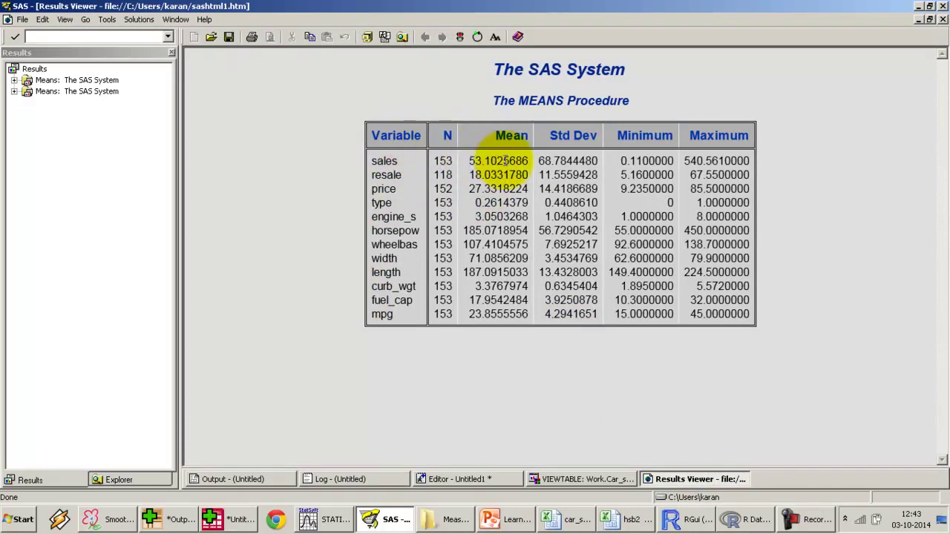
pyautogui.click(794, 515)
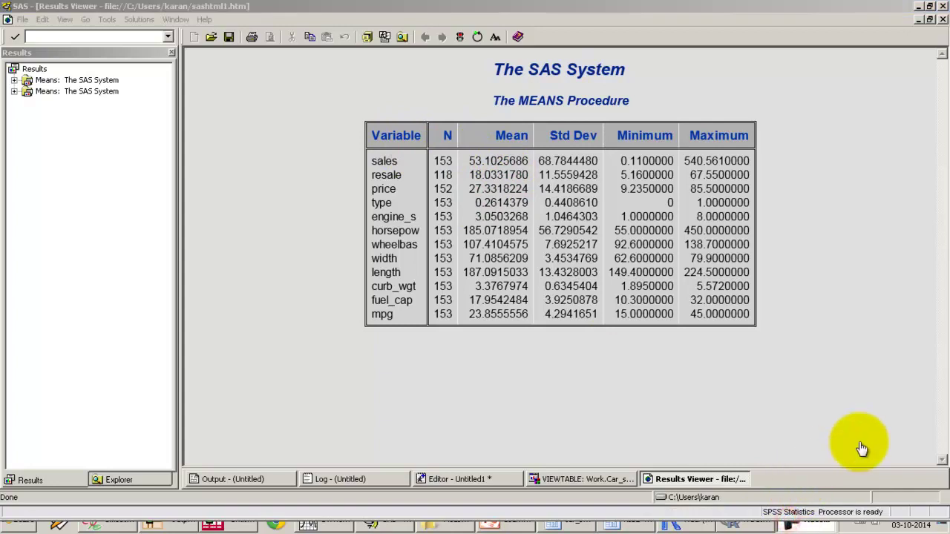
pyautogui.click(888, 436)
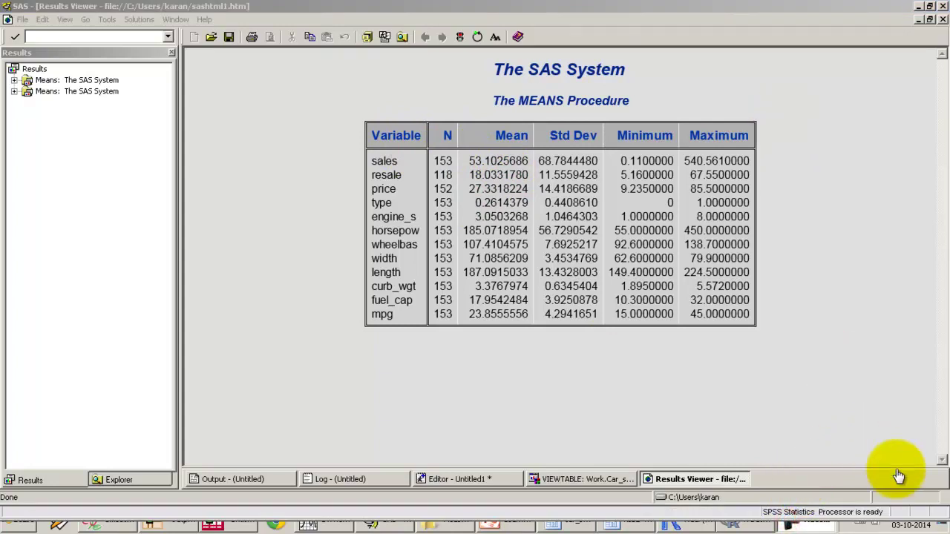
pyautogui.click(876, 450)
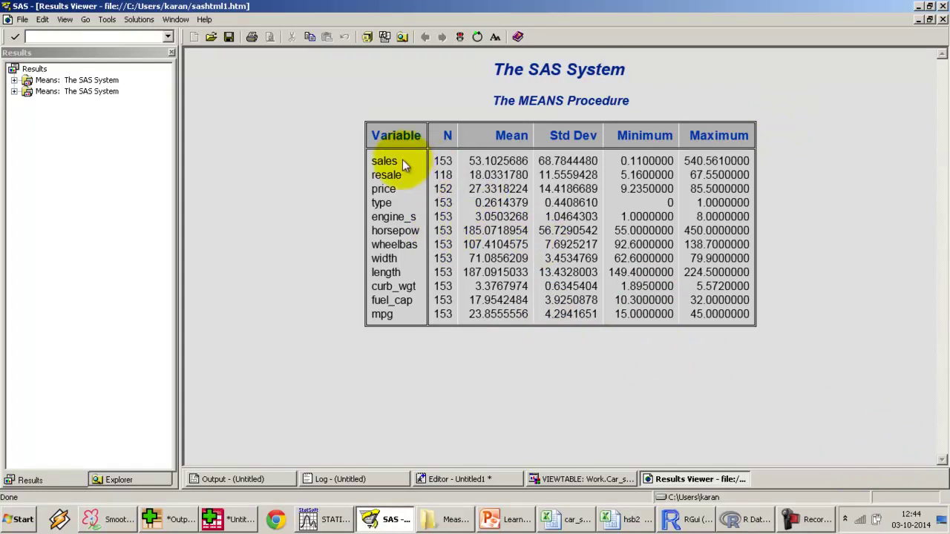
pyautogui.click(599, 481)
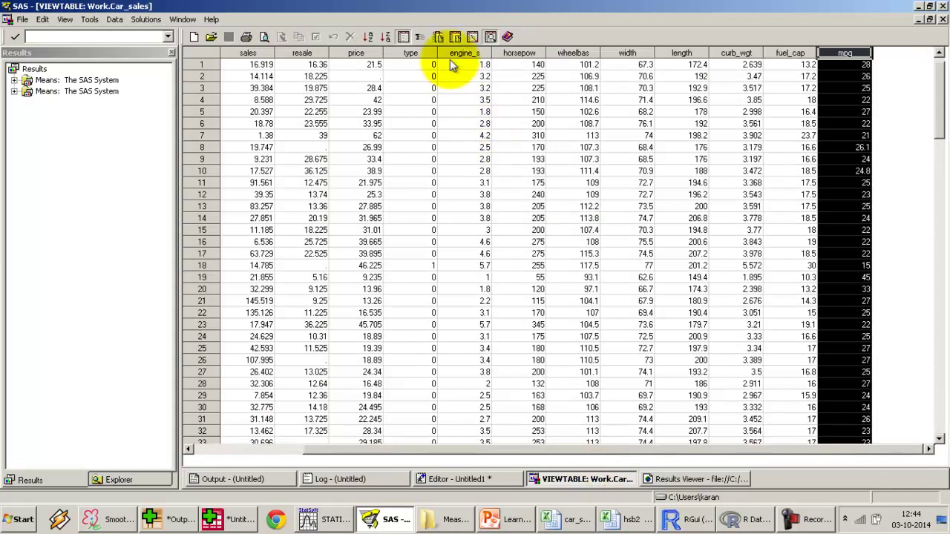
pyautogui.doubleClick(461, 53)
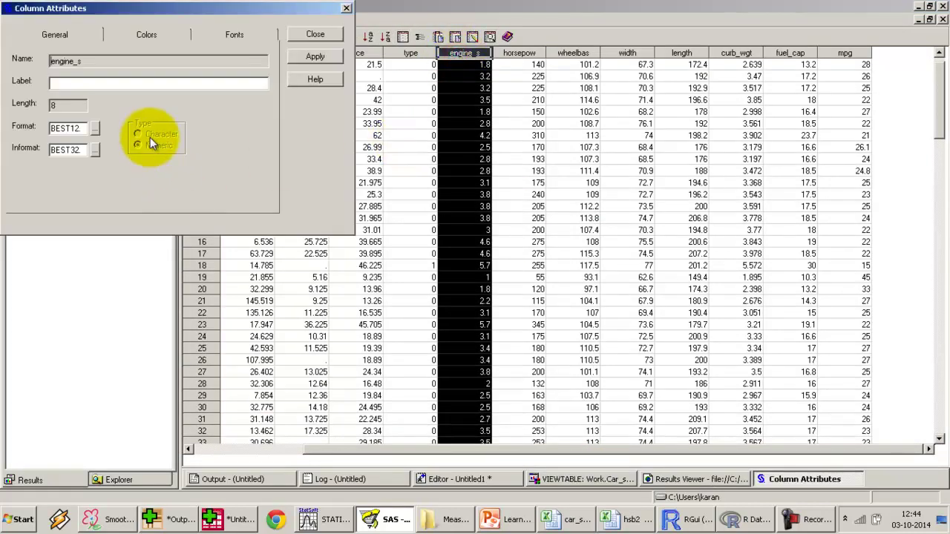
pyautogui.click(315, 34)
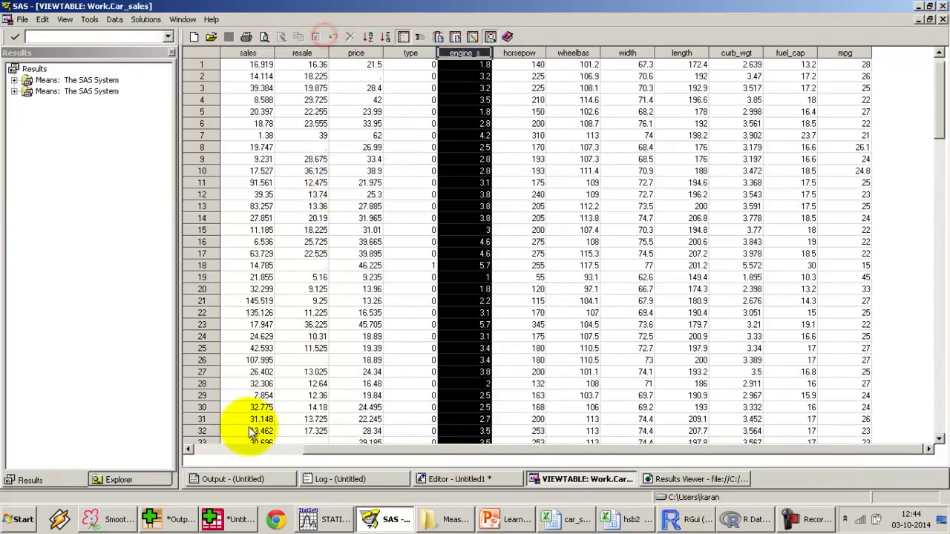
pyautogui.click(223, 449)
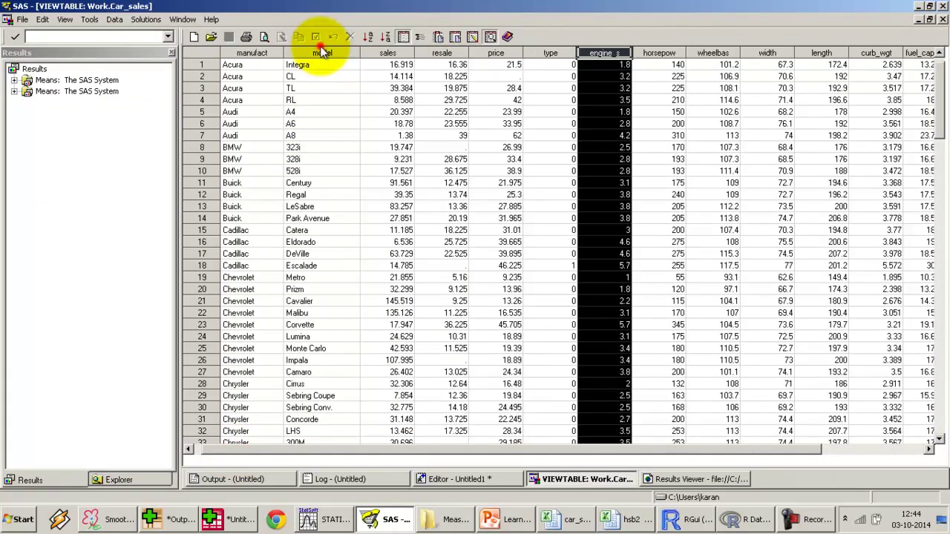
pyautogui.doubleClick(322, 53)
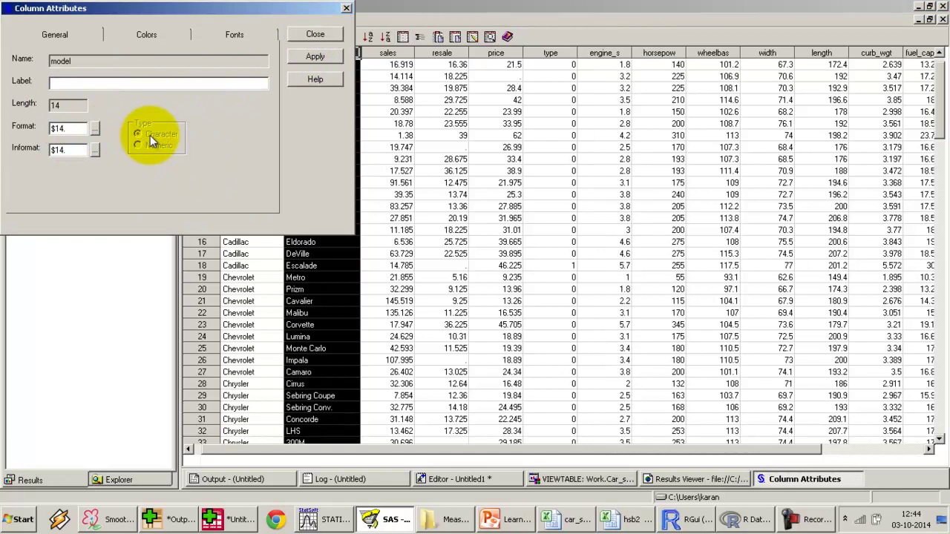
pyautogui.click(315, 34)
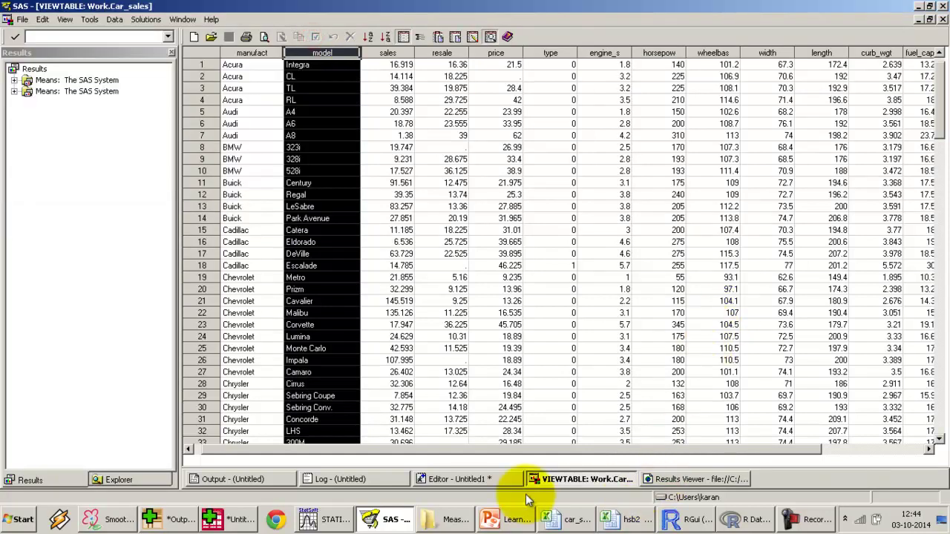
pyautogui.click(649, 480)
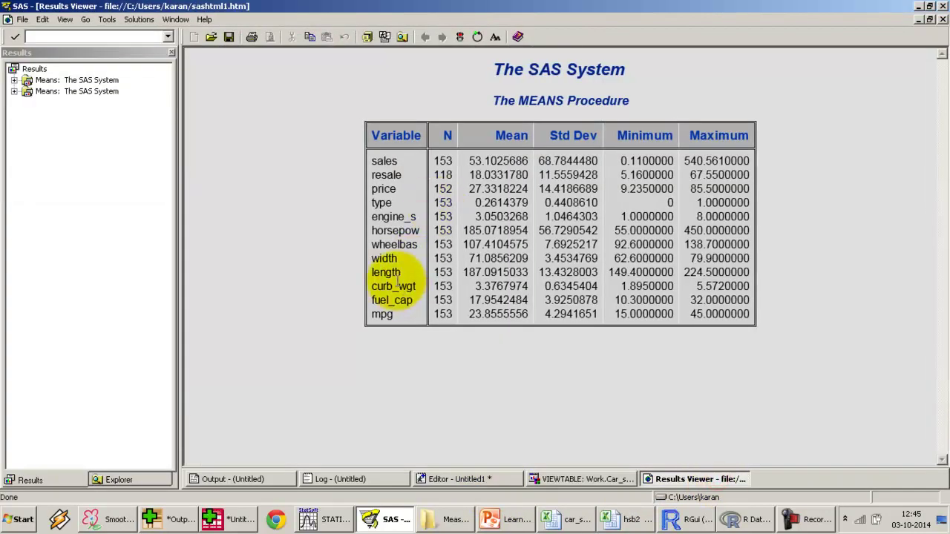
pyautogui.doubleClick(381, 203)
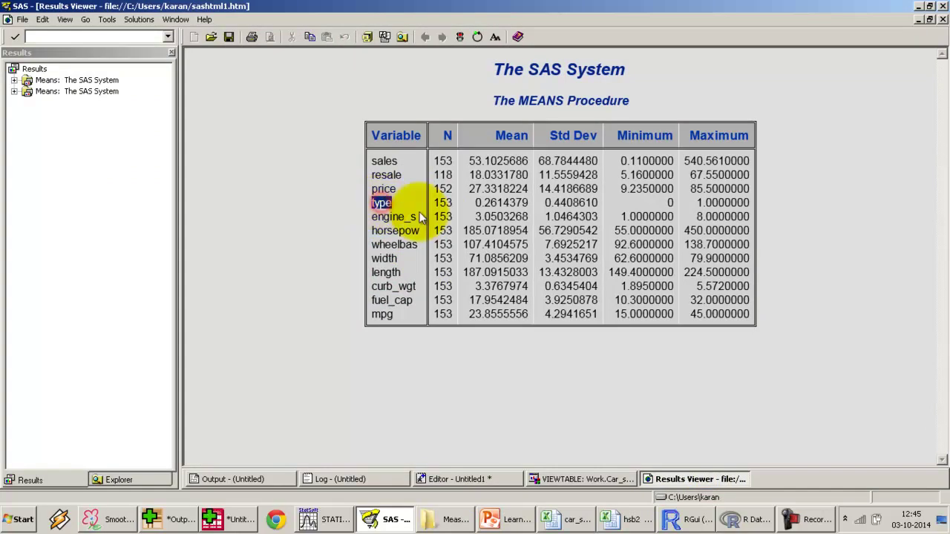
pyautogui.click(553, 480)
pyautogui.doubleClick(557, 53)
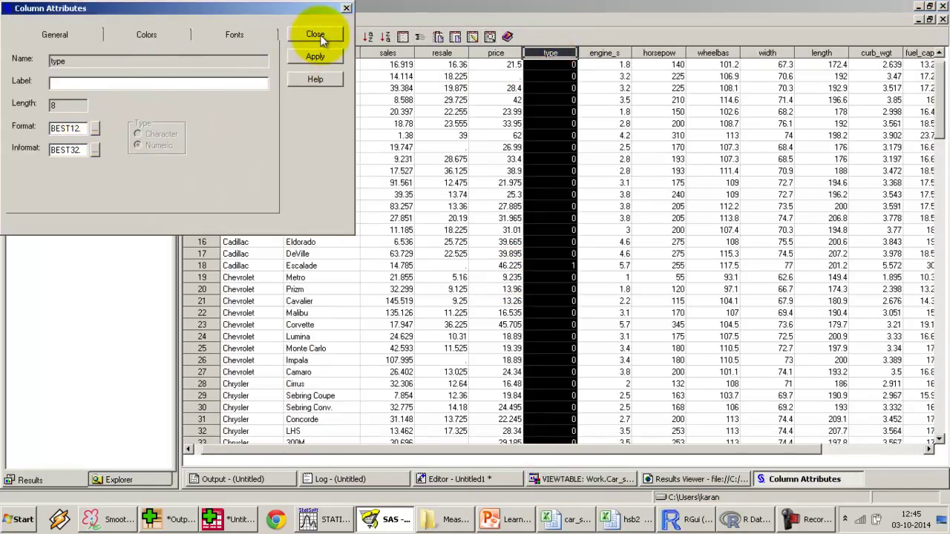
pyautogui.click(315, 35)
pyautogui.click(678, 479)
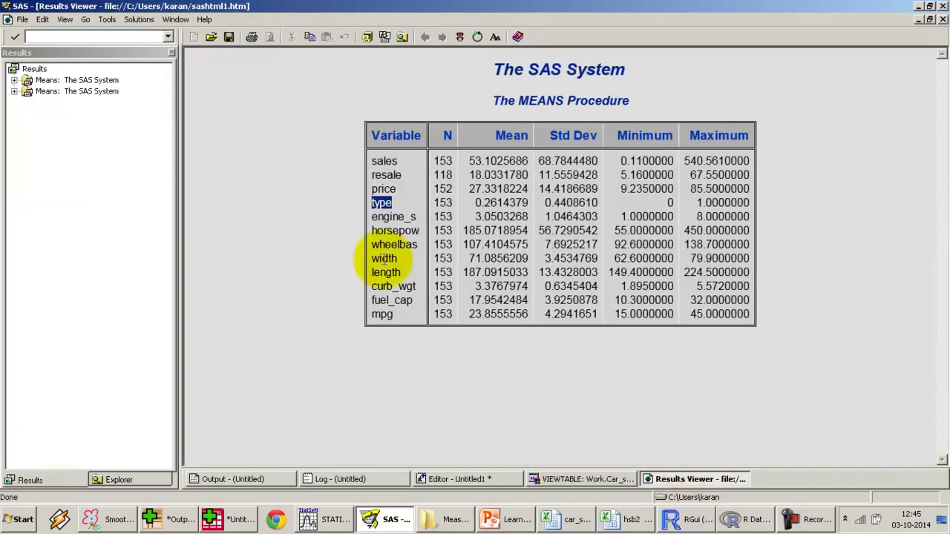
pyautogui.click(501, 203)
pyautogui.doubleClick(501, 202)
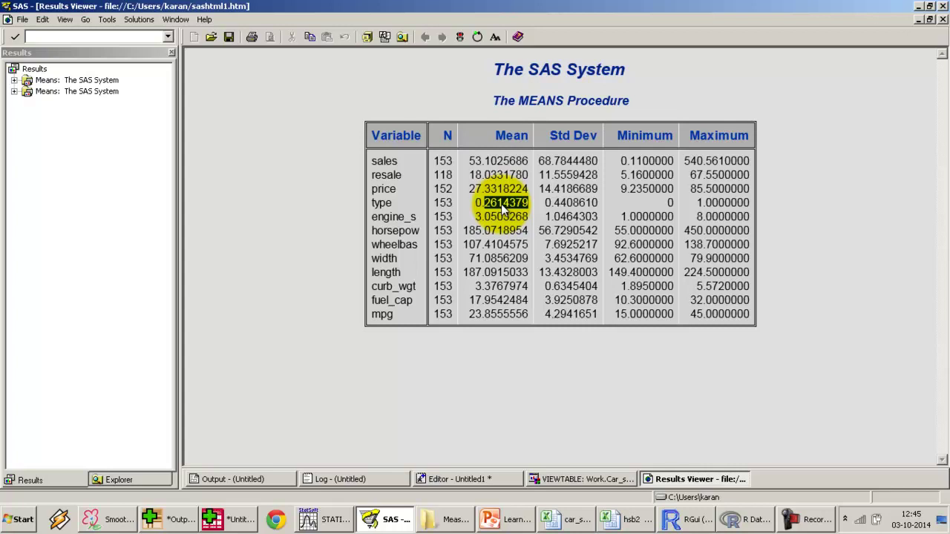
# - In Descriptives, move all car variables from sales through mpg into the analysis list
pyautogui.click(324, 519)
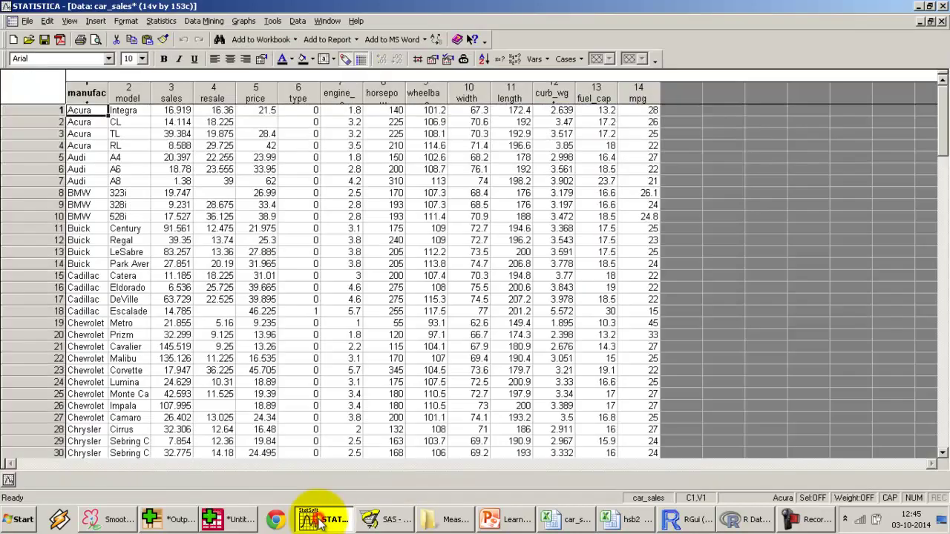
pyautogui.click(230, 518)
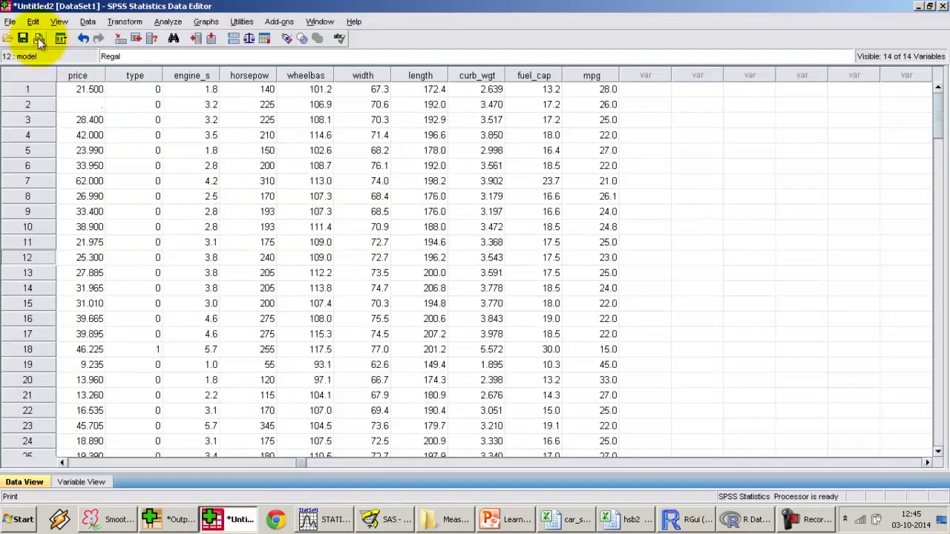
pyautogui.click(169, 22)
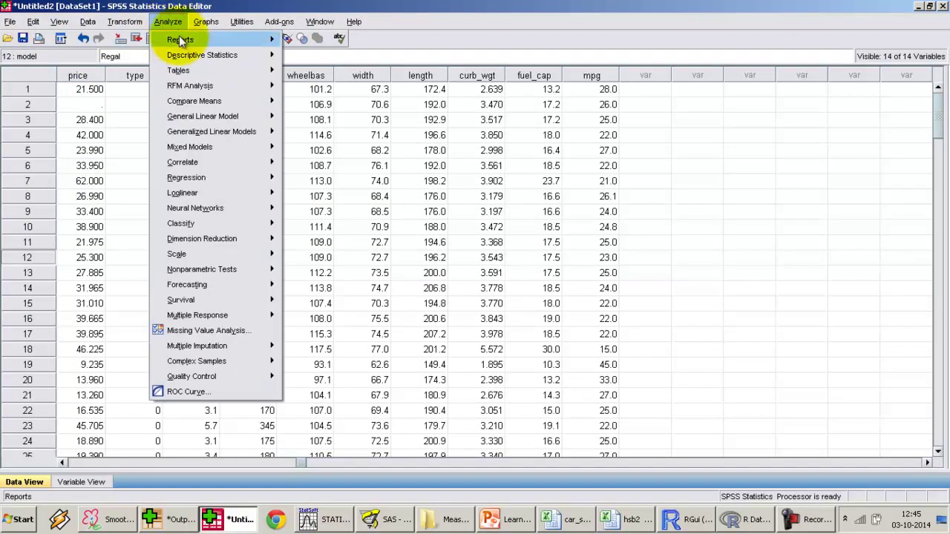
pyautogui.moveTo(181, 57)
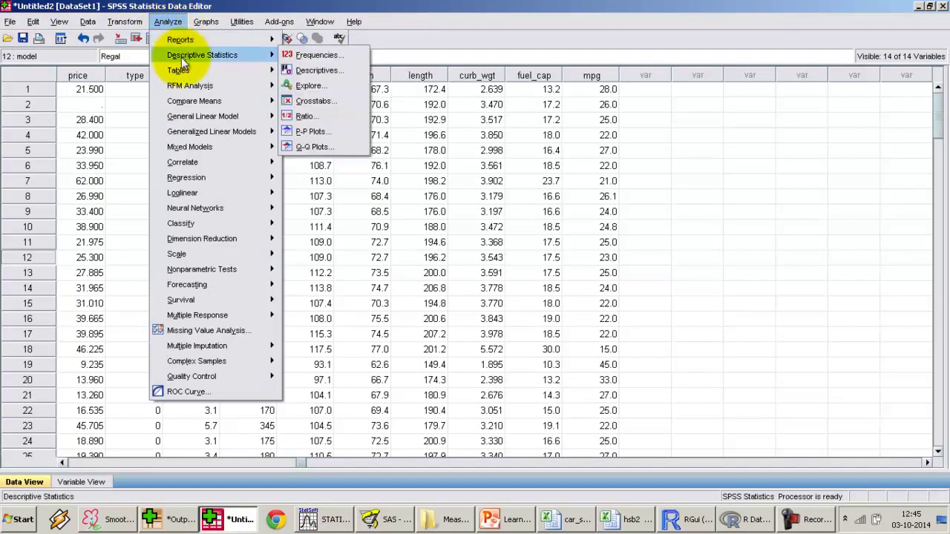
pyautogui.click(337, 71)
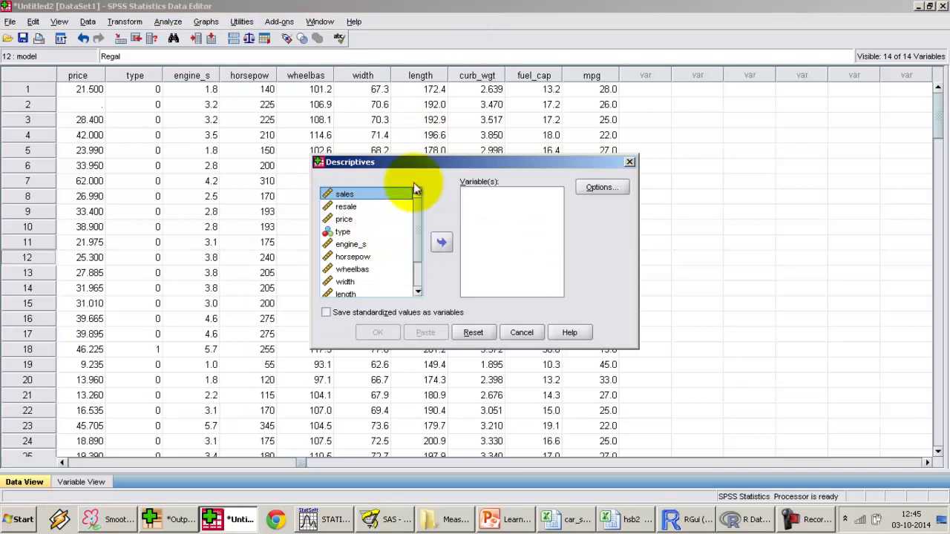
pyautogui.click(417, 215)
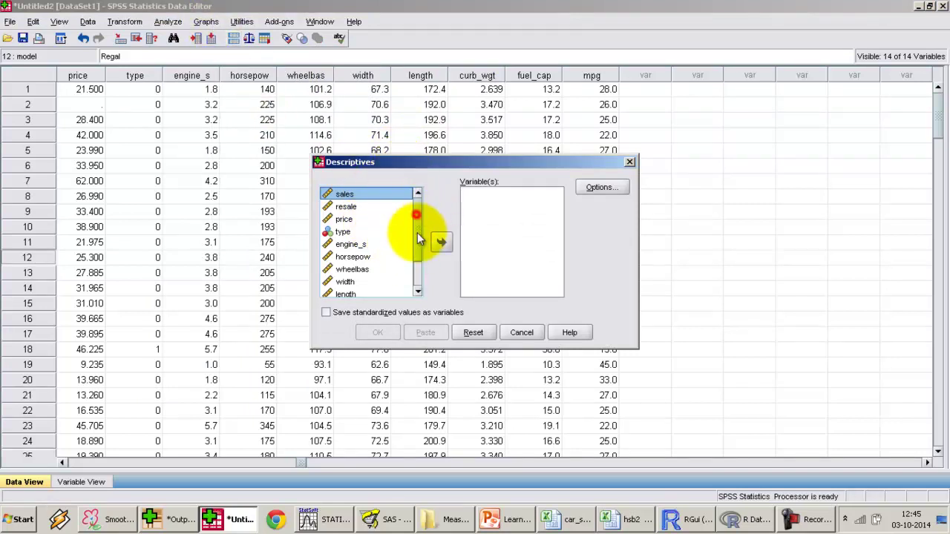
pyautogui.moveTo(418, 236); pyautogui.dragTo(424, 190)
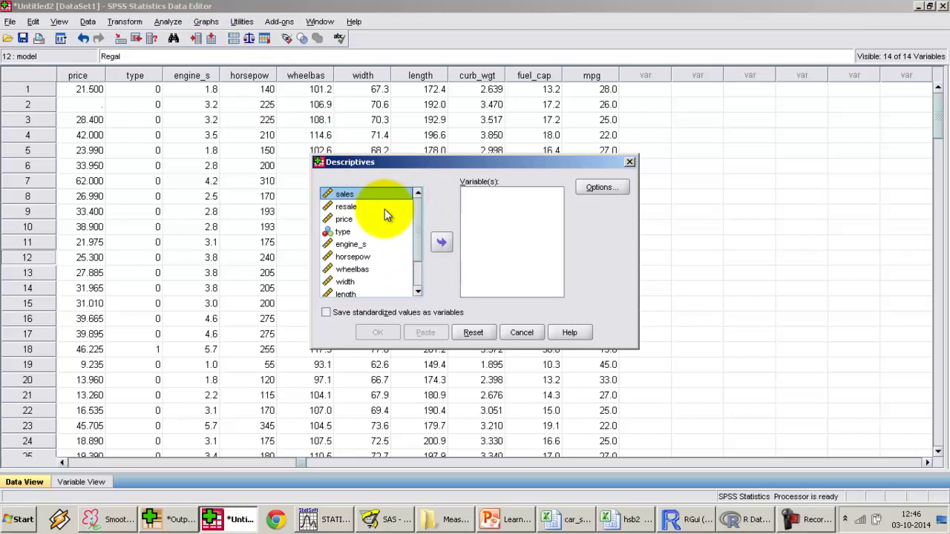
pyautogui.moveTo(417, 250); pyautogui.dragTo(412, 293)
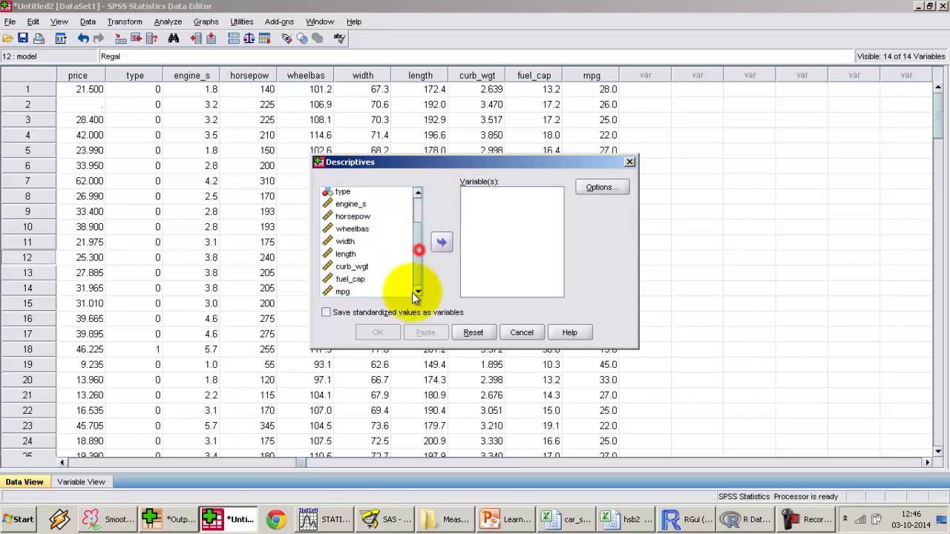
pyautogui.keyDown('shift'); pyautogui.click(346, 291); pyautogui.keyUp('shift')
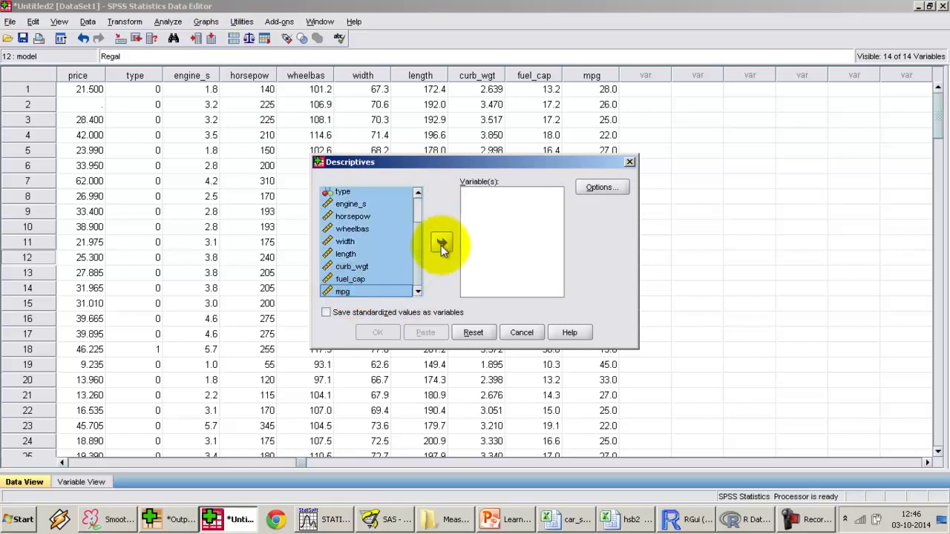
pyautogui.click(441, 245)
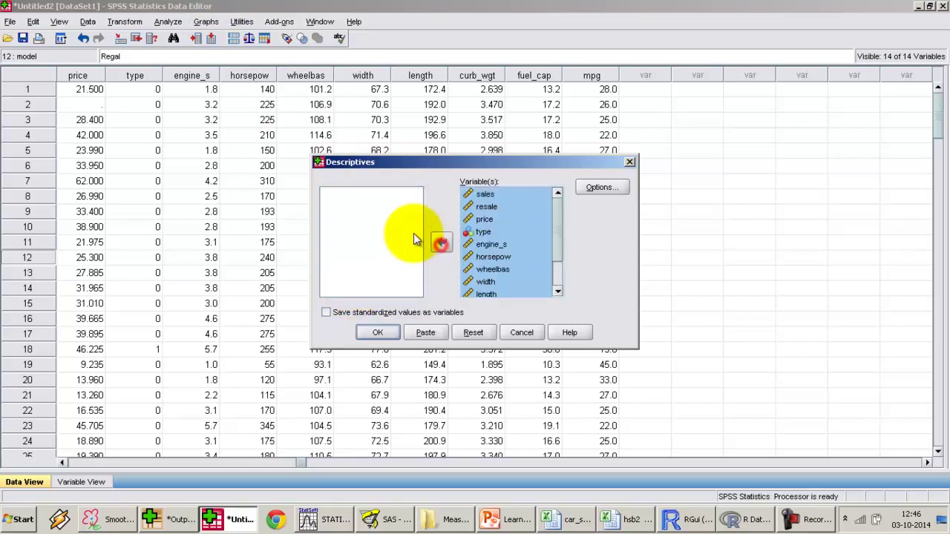
# - Add Range, remove Std. deviation from the options, and run the descriptives
pyautogui.click(608, 191)
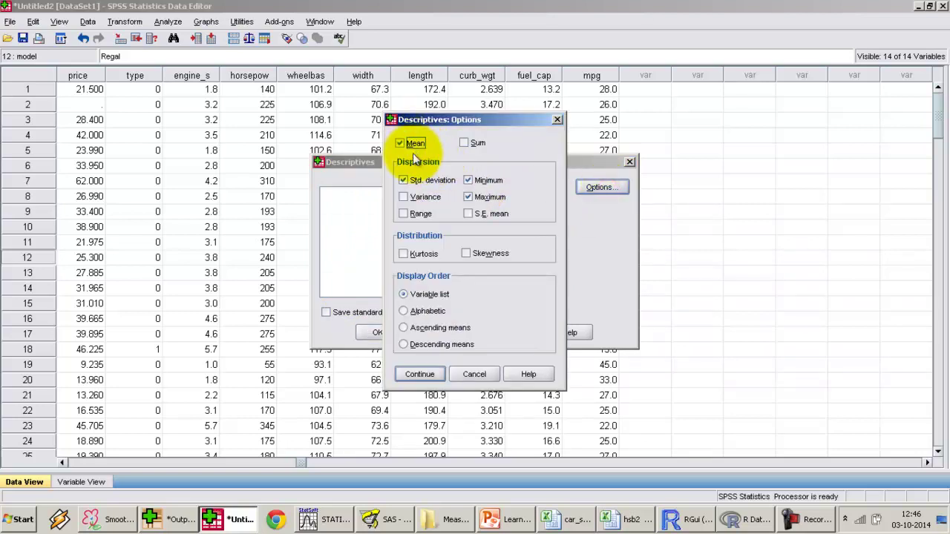
pyautogui.click(417, 215)
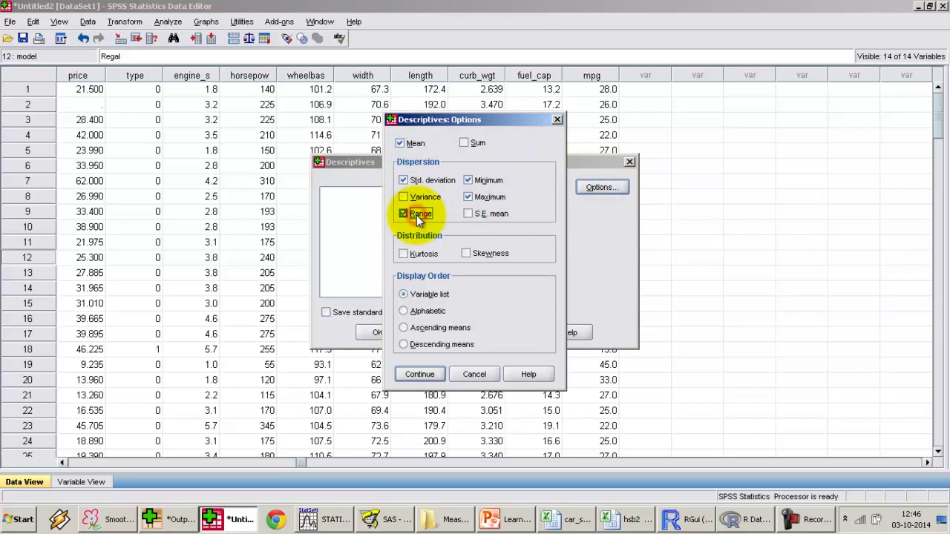
pyautogui.click(437, 182)
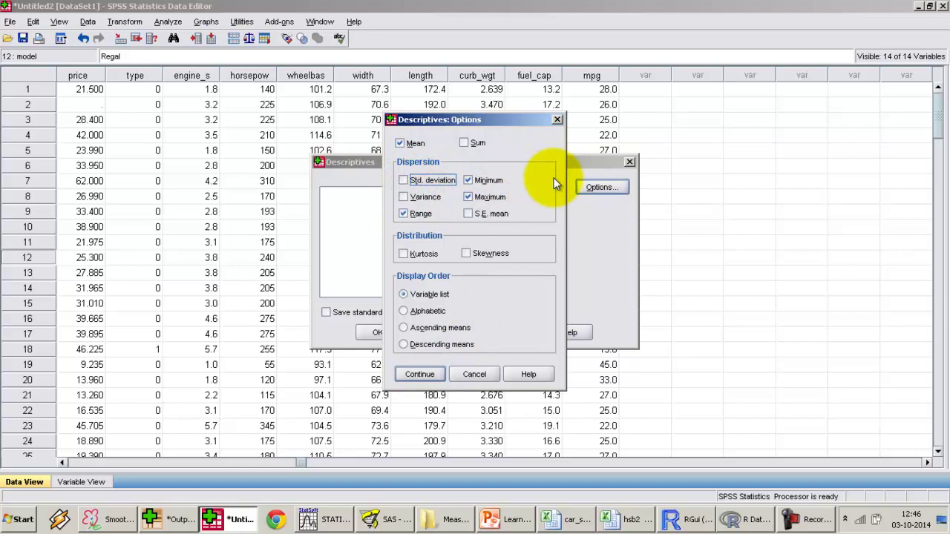
pyautogui.click(420, 374)
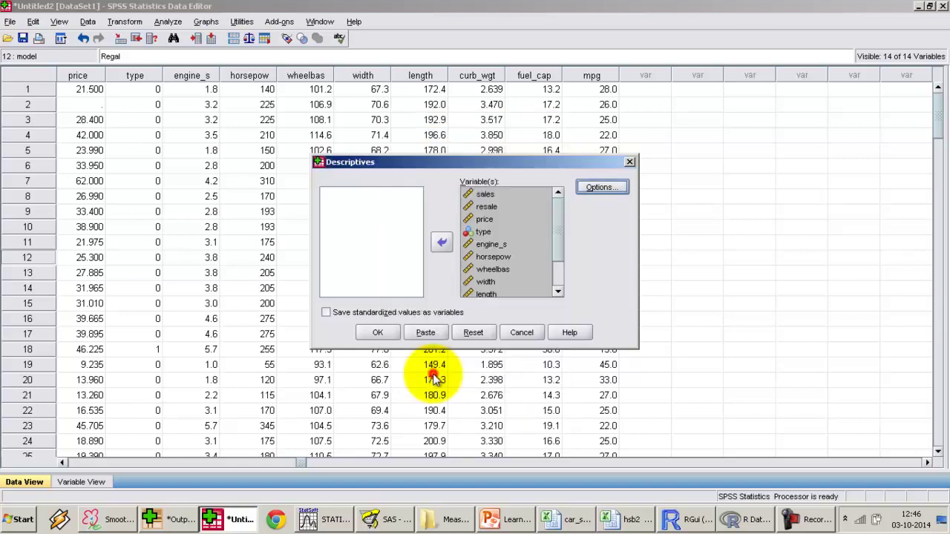
pyautogui.click(380, 332)
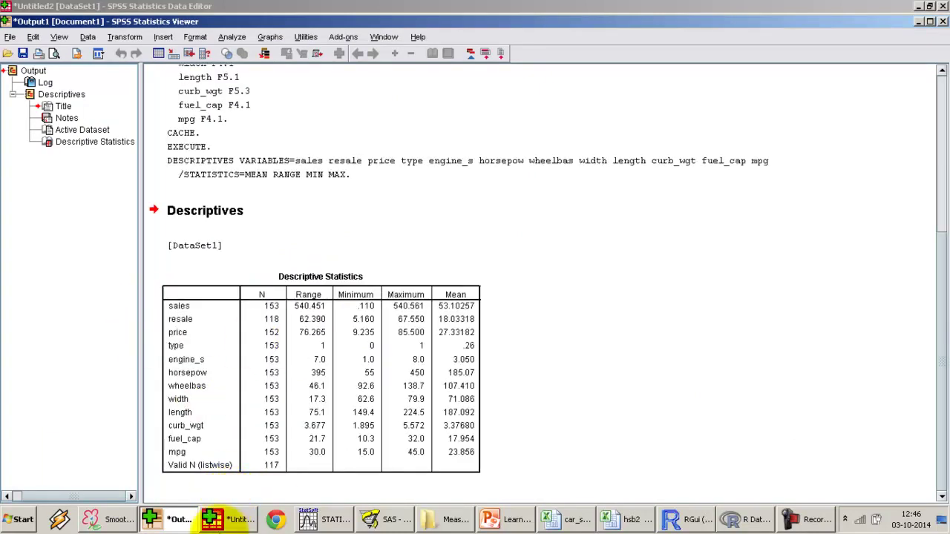
# - Compare the SPSS data grid with the descriptives output, then bring STATISTICA's car_sales spreadsheet forward
pyautogui.click(237, 520)
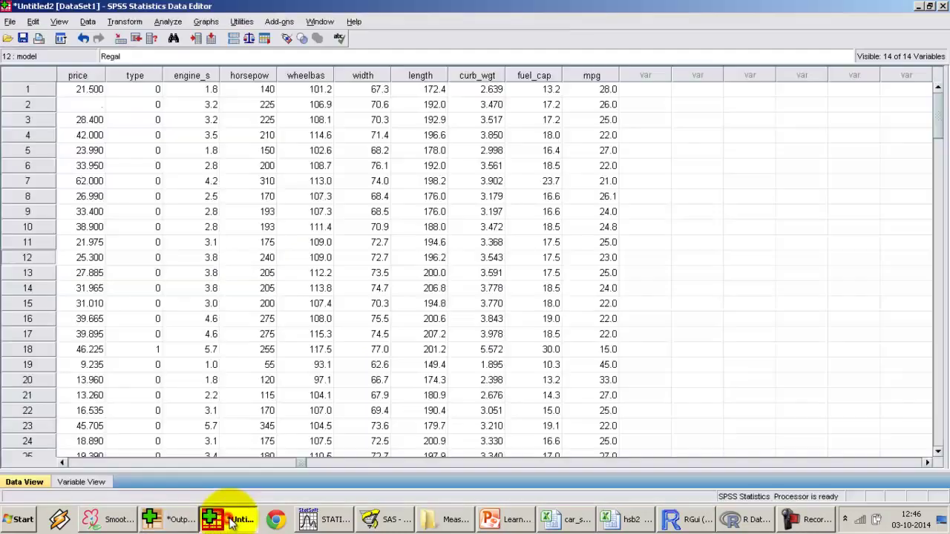
pyautogui.click(192, 518)
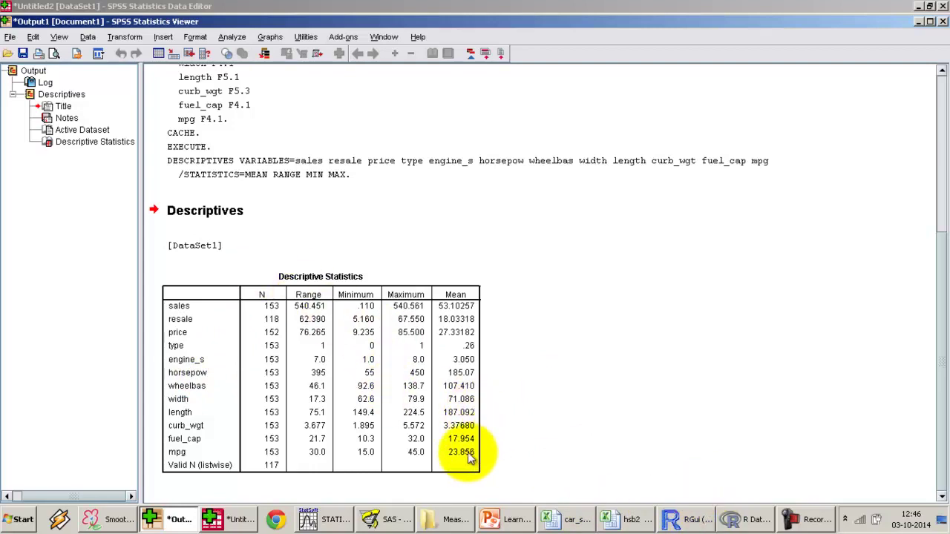
pyautogui.click(381, 522)
pyautogui.click(381, 521)
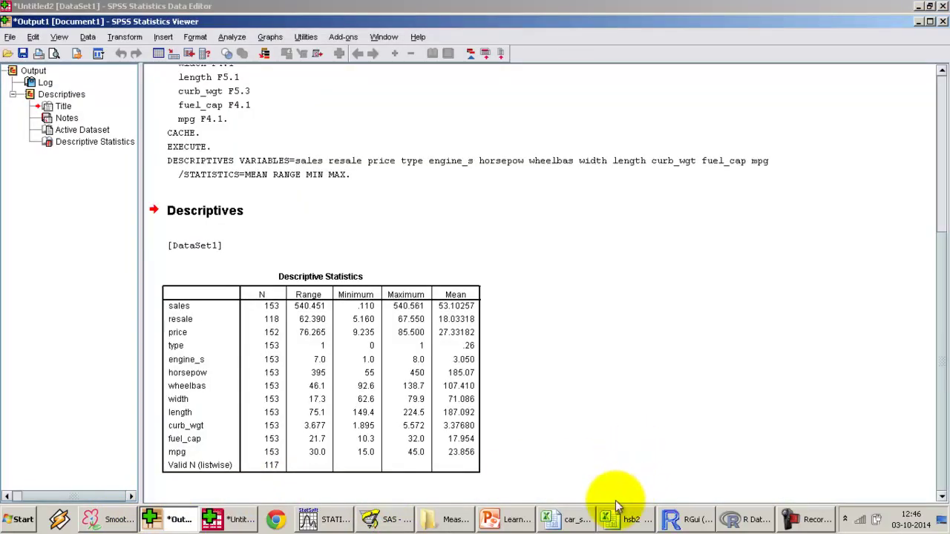
pyautogui.click(320, 521)
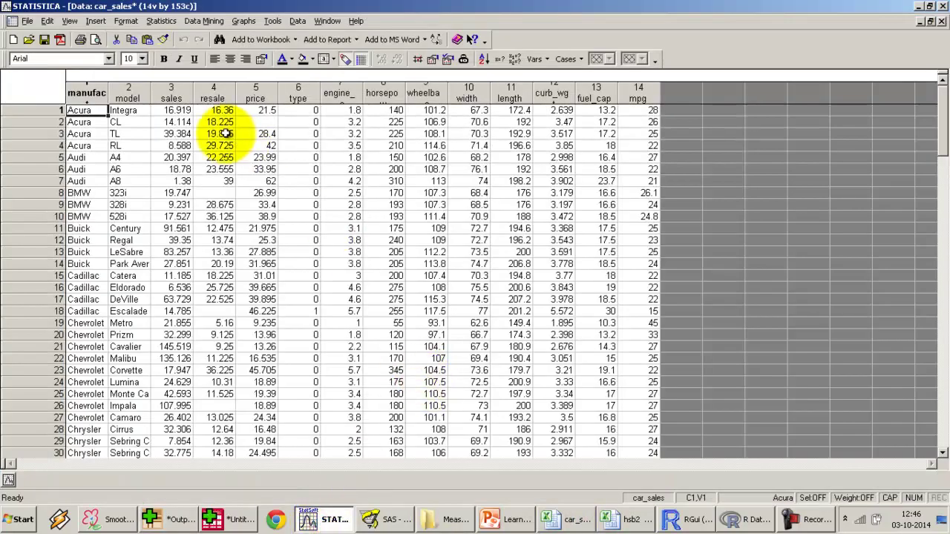
# - Run Descriptive statistics on sales through mpg, excluding manufact and model, and show the Summary table
pyautogui.click(162, 21)
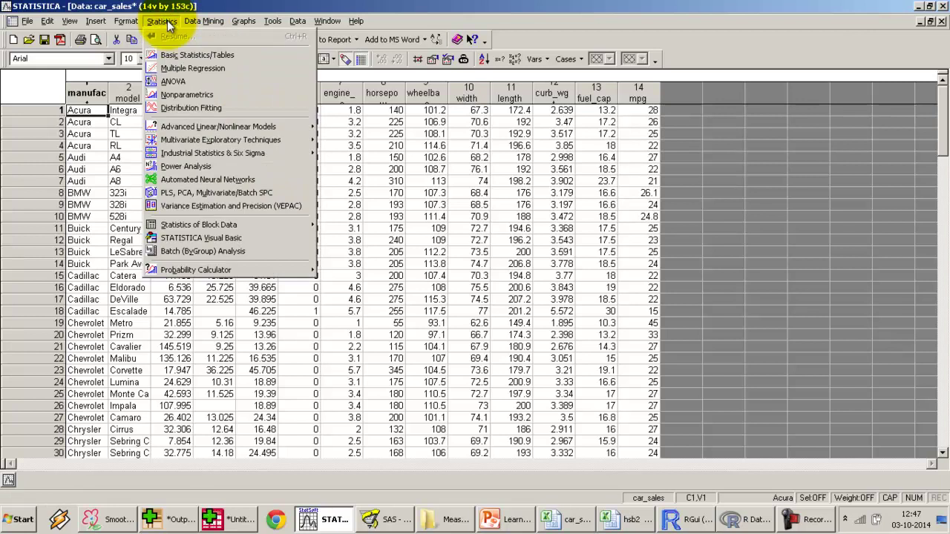
pyautogui.click(176, 60)
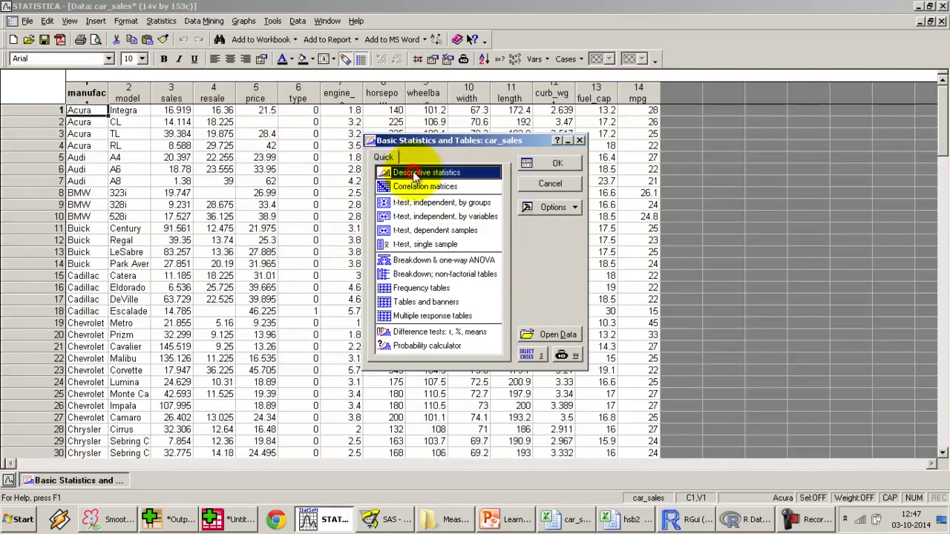
pyautogui.click(549, 162)
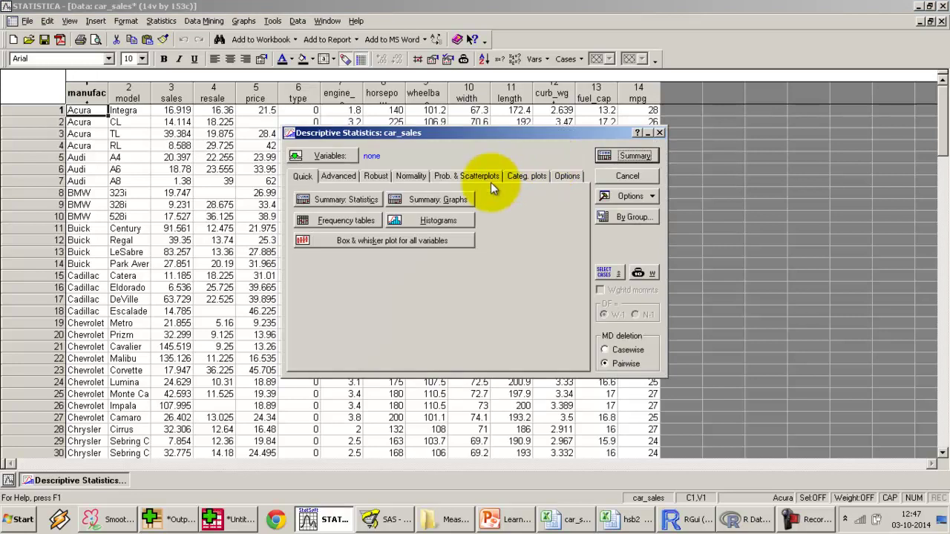
pyautogui.click(340, 160)
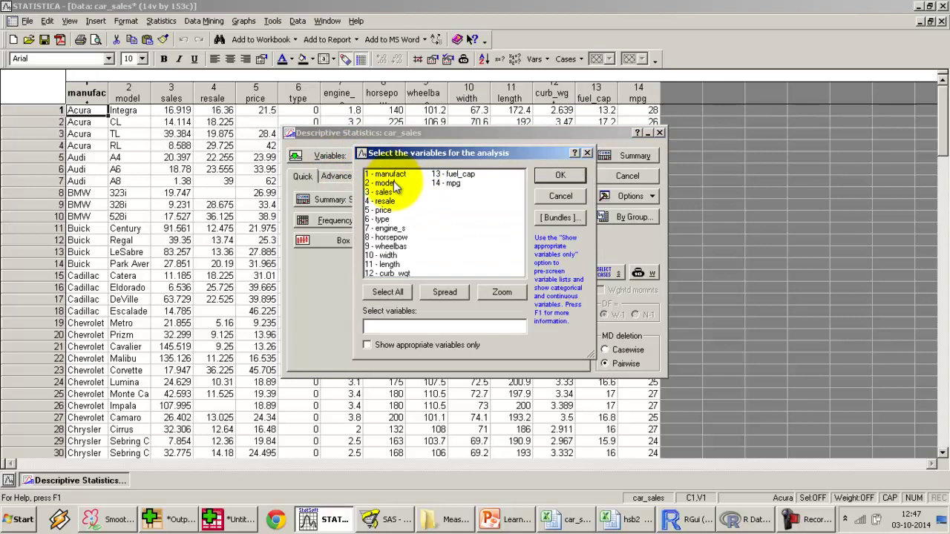
pyautogui.moveTo(386, 173); pyautogui.dragTo(496, 188)
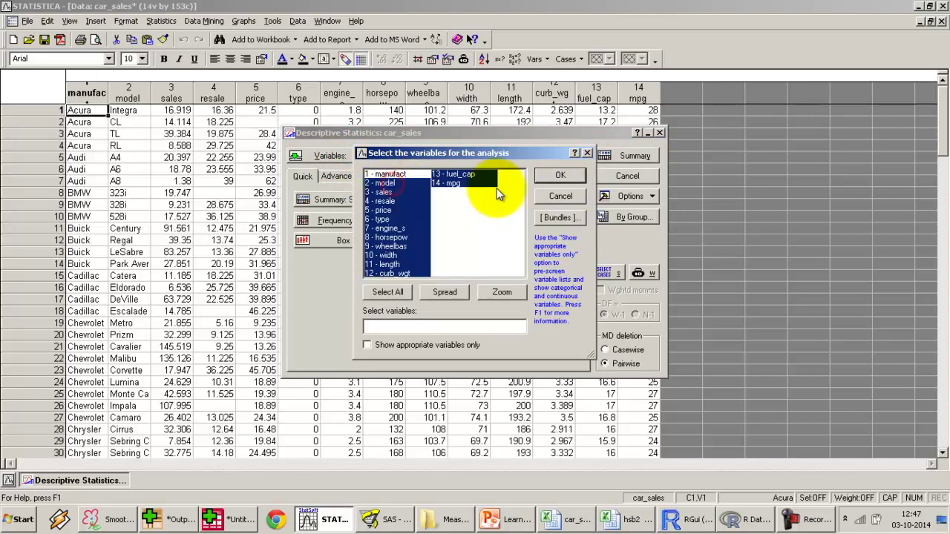
pyautogui.keyDown('ctrl'); pyautogui.click(390, 176); pyautogui.keyUp('ctrl')
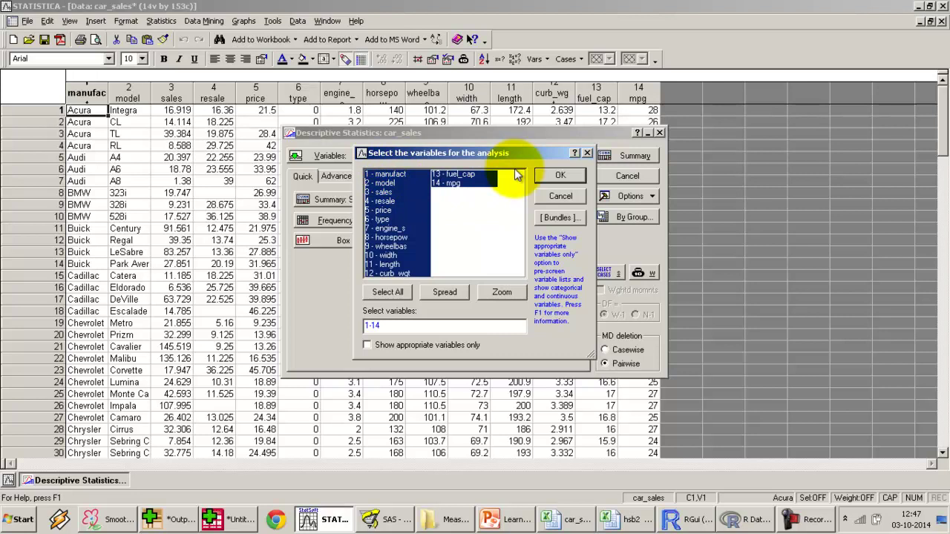
pyautogui.click(555, 177)
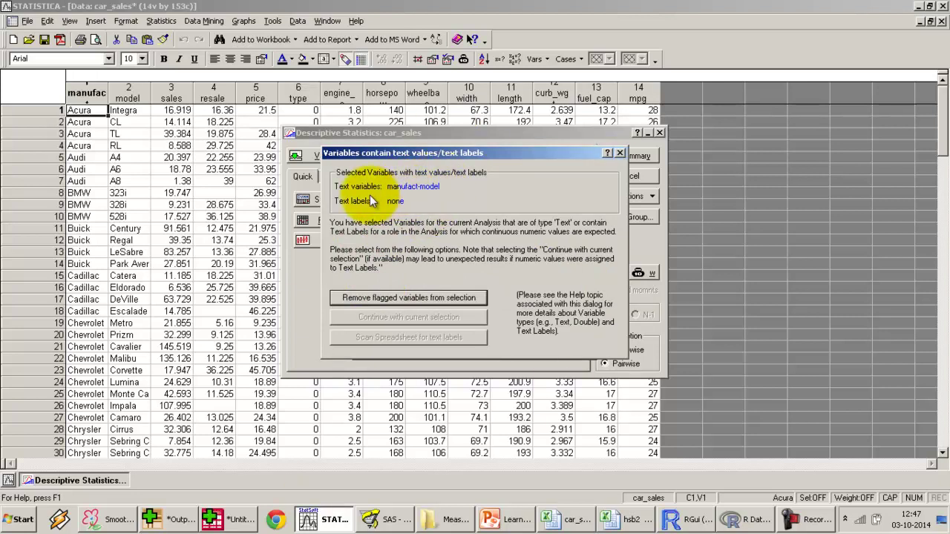
pyautogui.click(414, 296)
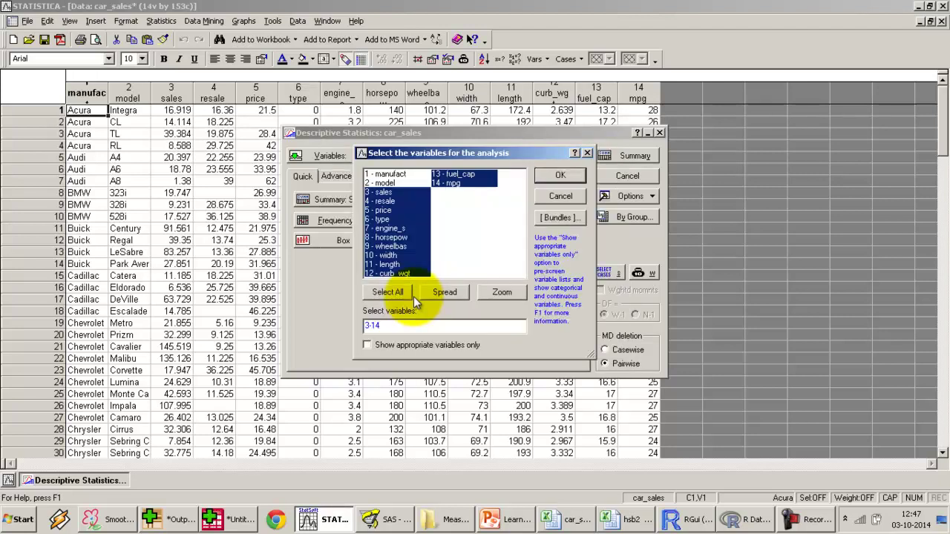
pyautogui.click(559, 178)
pyautogui.click(648, 157)
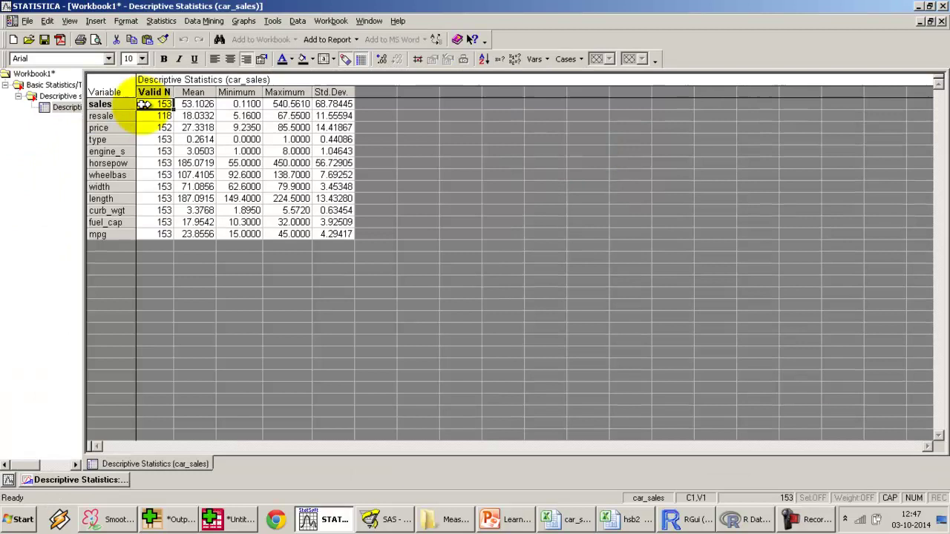
# - Highlight the Mean, Minimum and Maximum values in the results, then switch to Rattle
pyautogui.moveTo(195, 104); pyautogui.dragTo(177, 218)
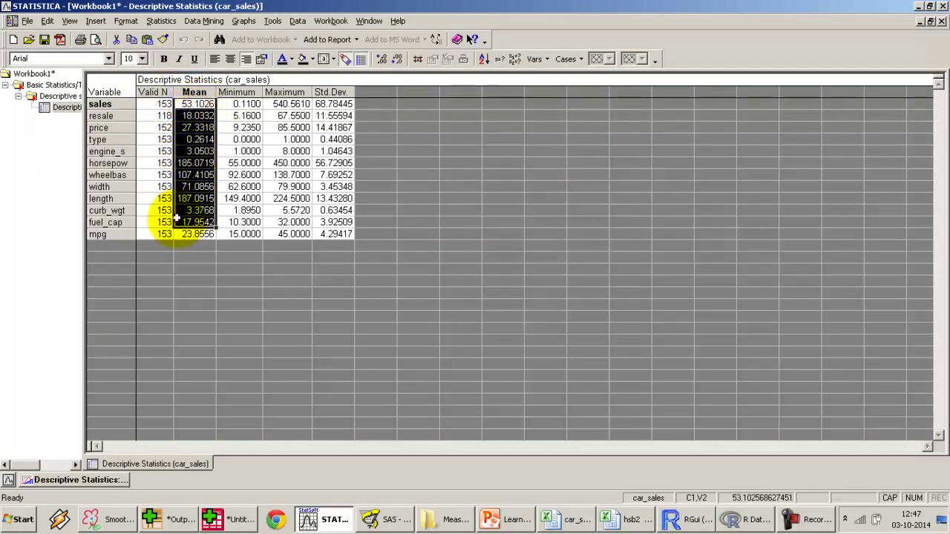
pyautogui.click(239, 105)
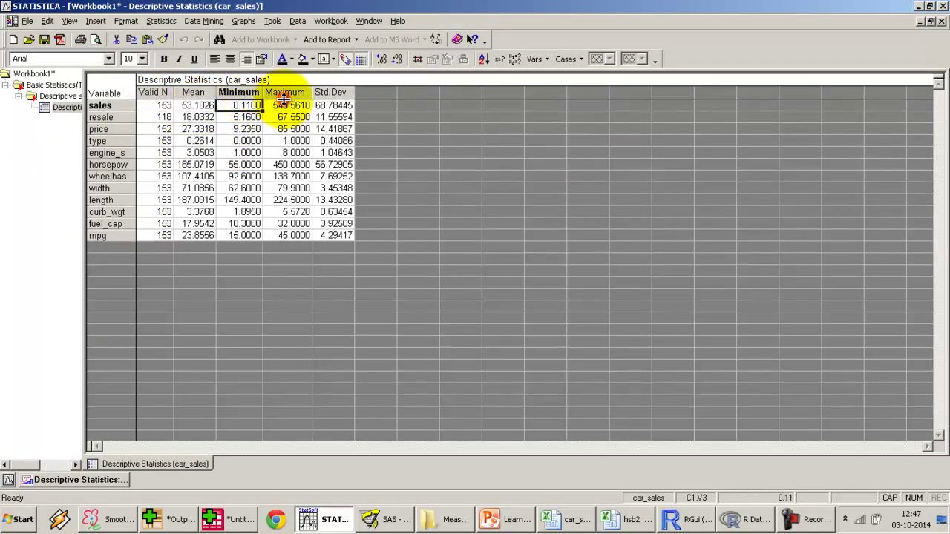
pyautogui.click(284, 104)
pyautogui.moveTo(333, 105); pyautogui.dragTo(212, 235)
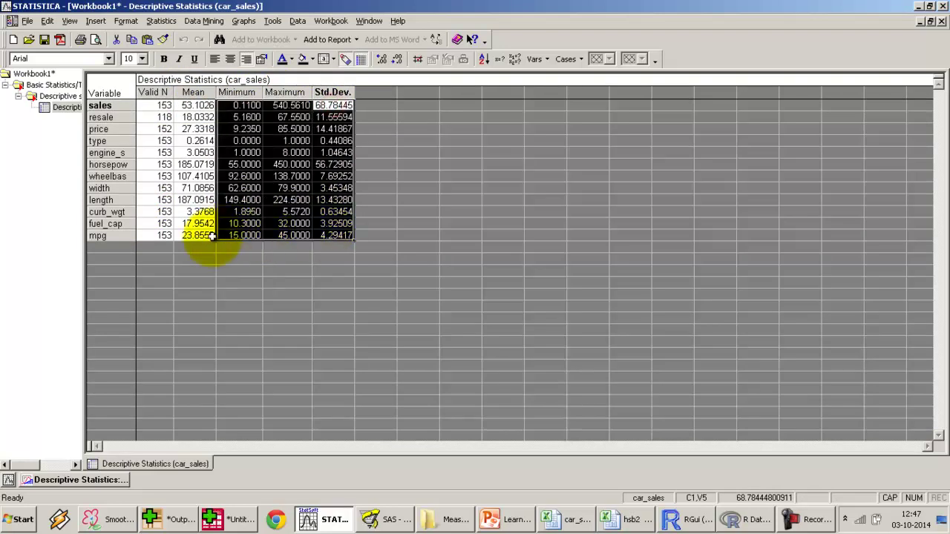
pyautogui.click(155, 176)
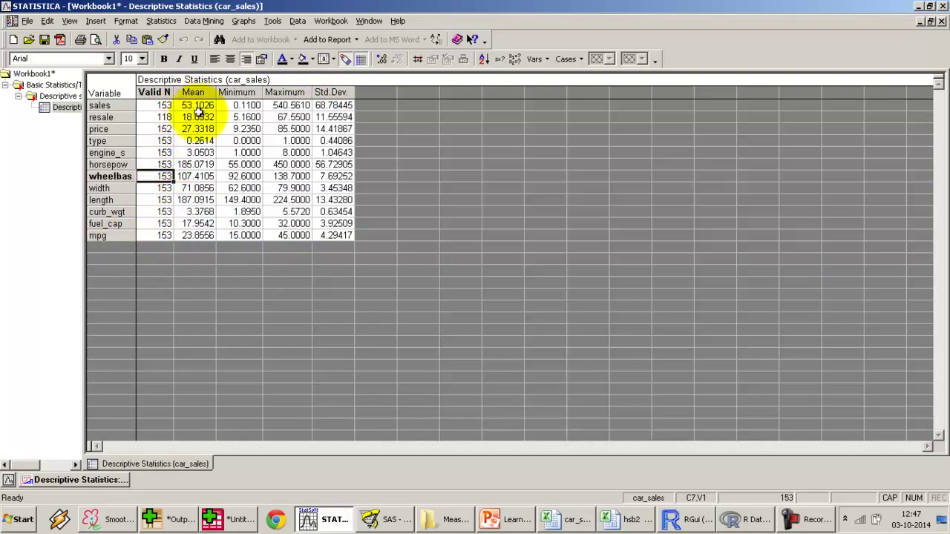
pyautogui.moveTo(198, 108); pyautogui.dragTo(202, 235)
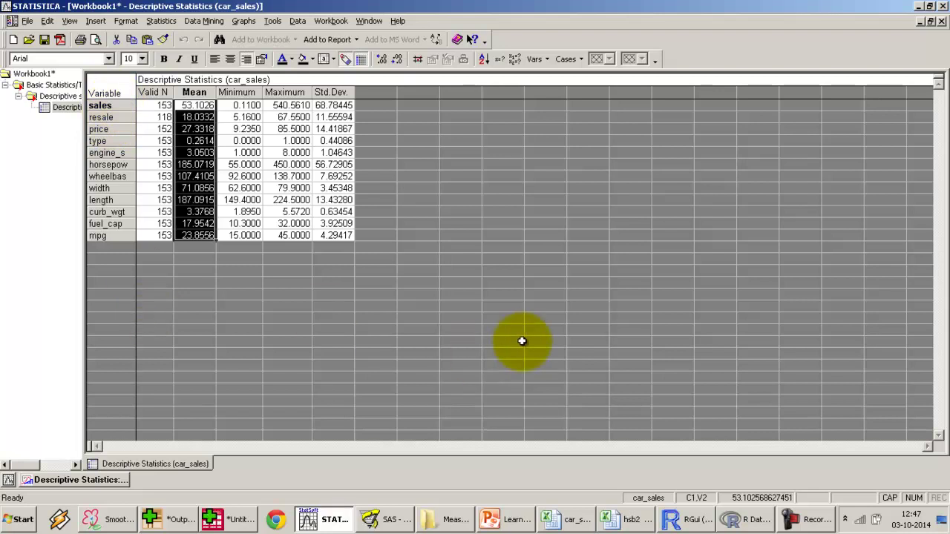
pyautogui.click(745, 519)
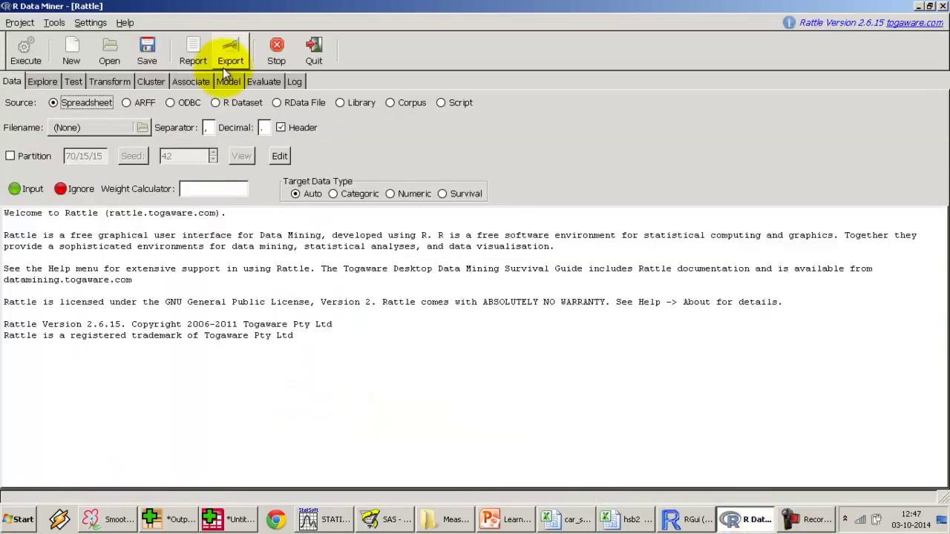
# - Load car_sales.csv from the Videos folder on E: as a spreadsheet data source
pyautogui.click(141, 128)
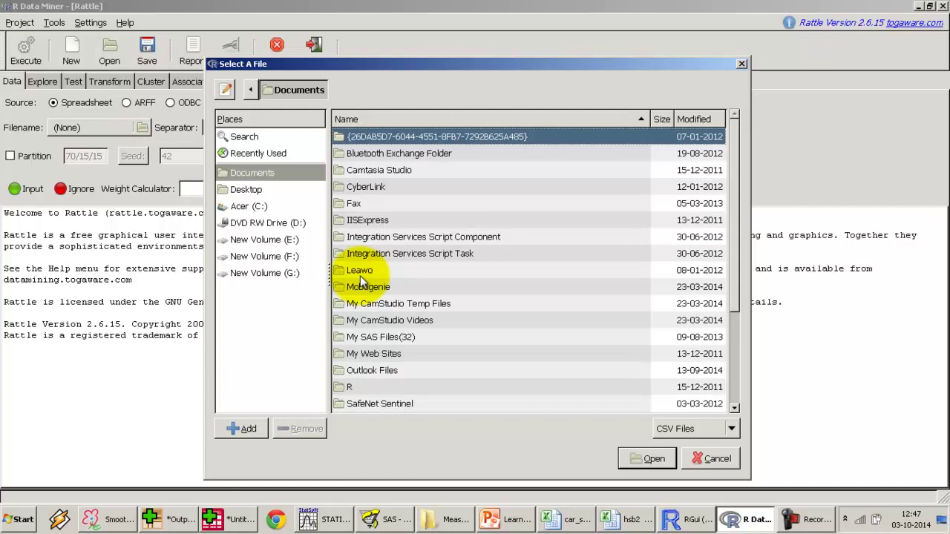
pyautogui.click(278, 239)
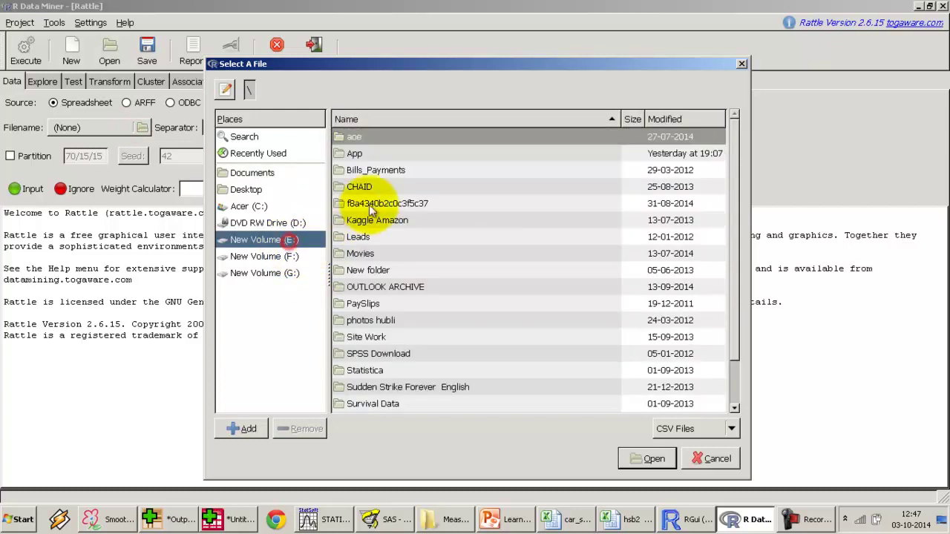
pyautogui.click(368, 152)
pyautogui.write('V')
pyautogui.press('Return')
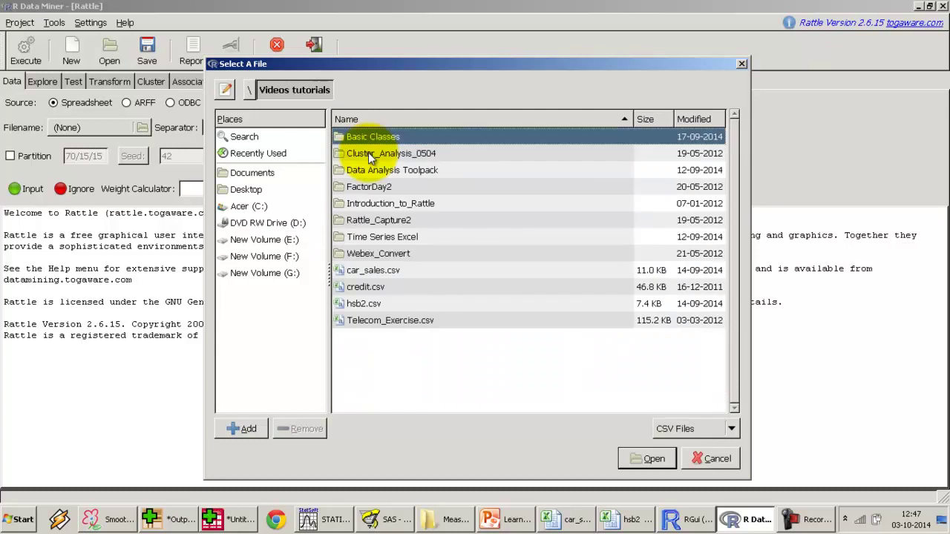
pyautogui.click(364, 272)
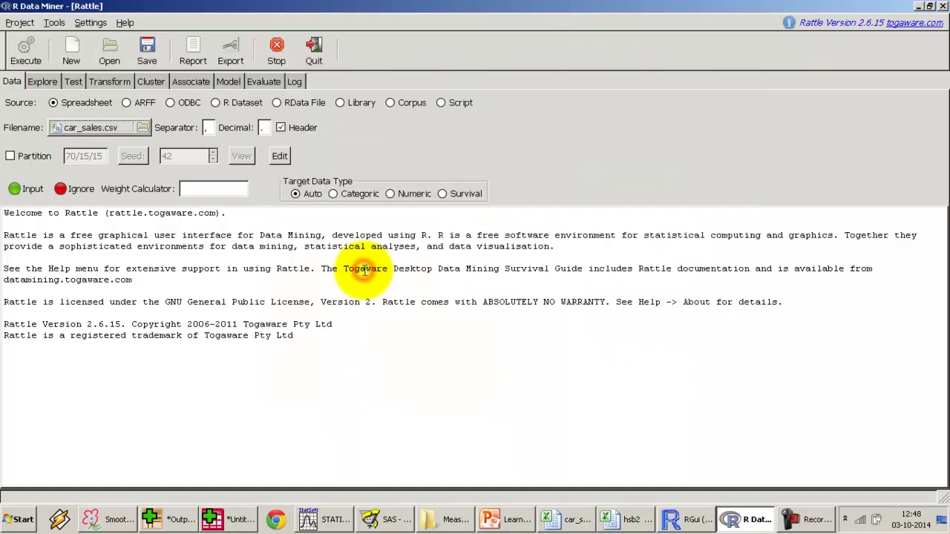
pyautogui.click(25, 52)
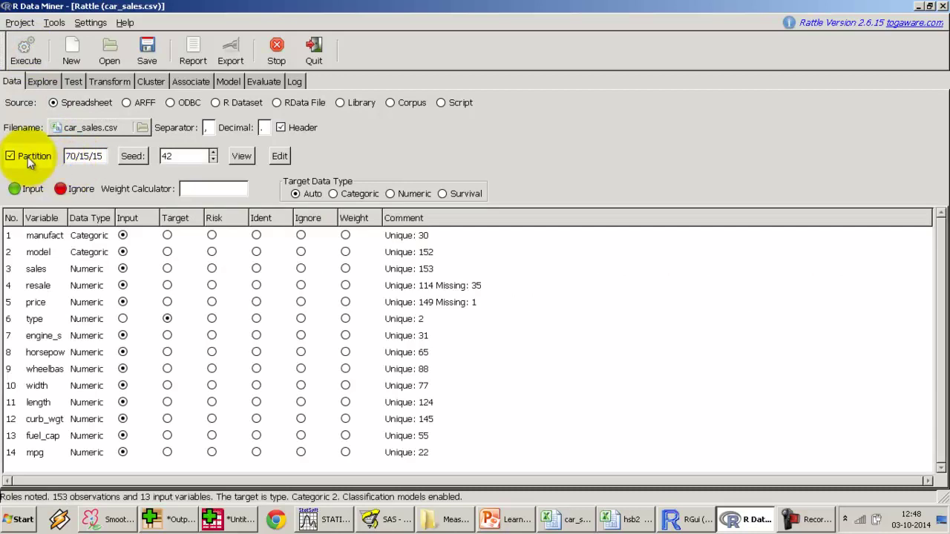
# - Untick Partition and execute the Explore Summary of the dataset
pyautogui.click(27, 157)
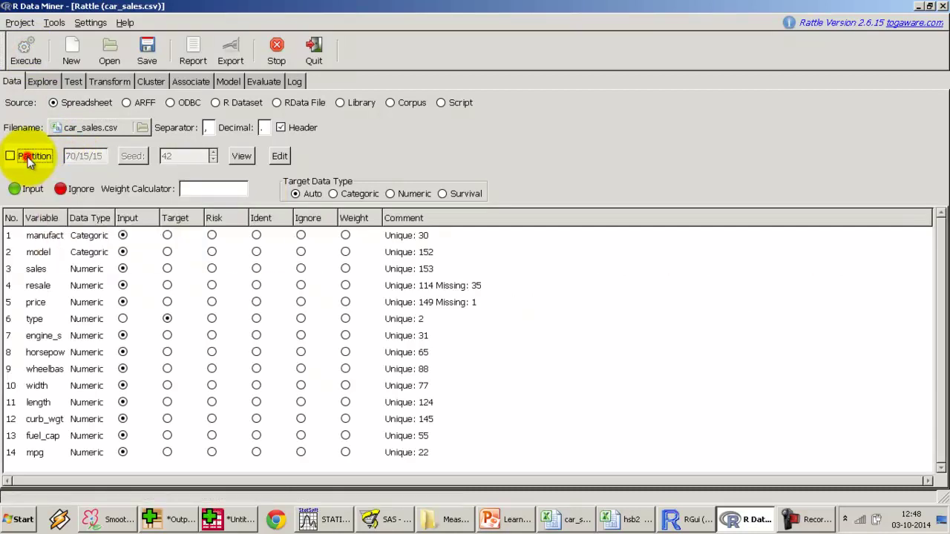
pyautogui.click(43, 84)
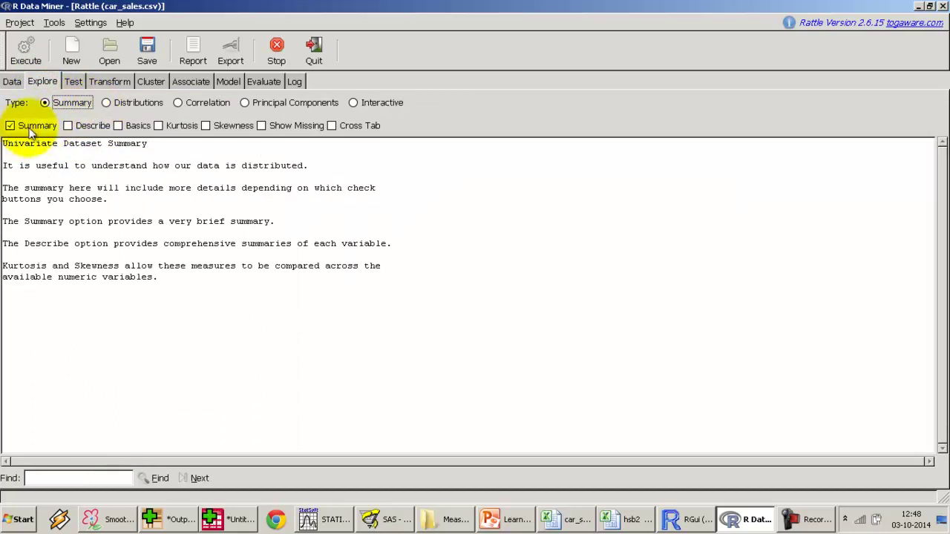
pyautogui.click(30, 50)
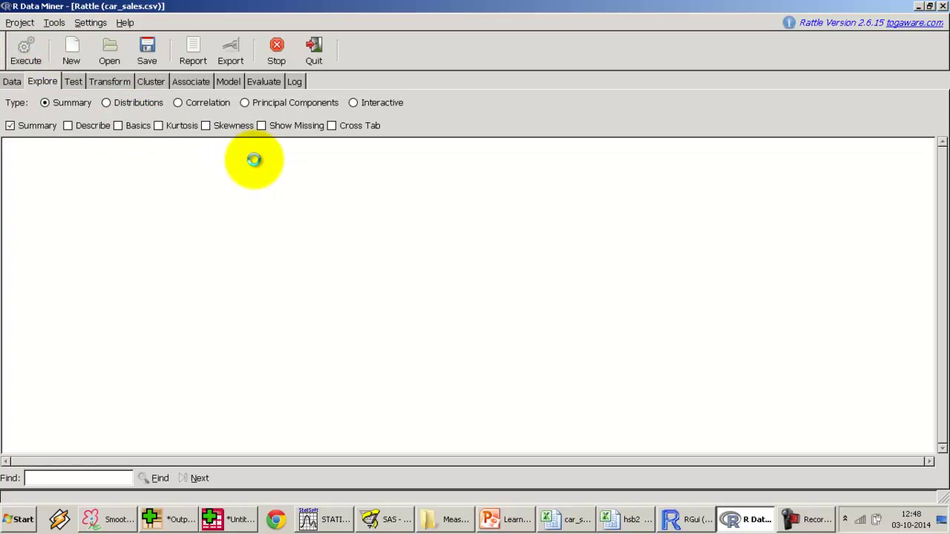
# - Scroll through the summary output and highlight the manufact levels list from Acura to Volvo
pyautogui.scroll(-20, 222, 239)
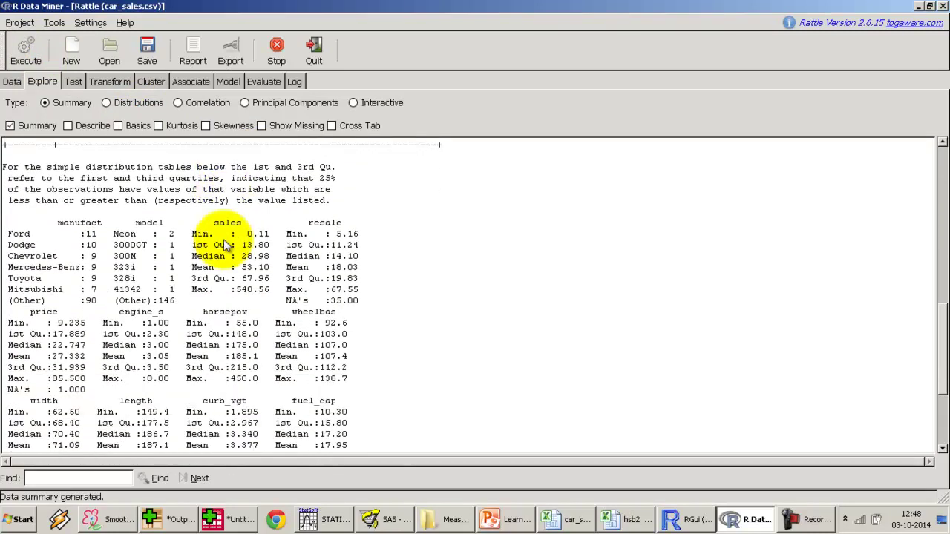
pyautogui.scroll(-4, 223, 241)
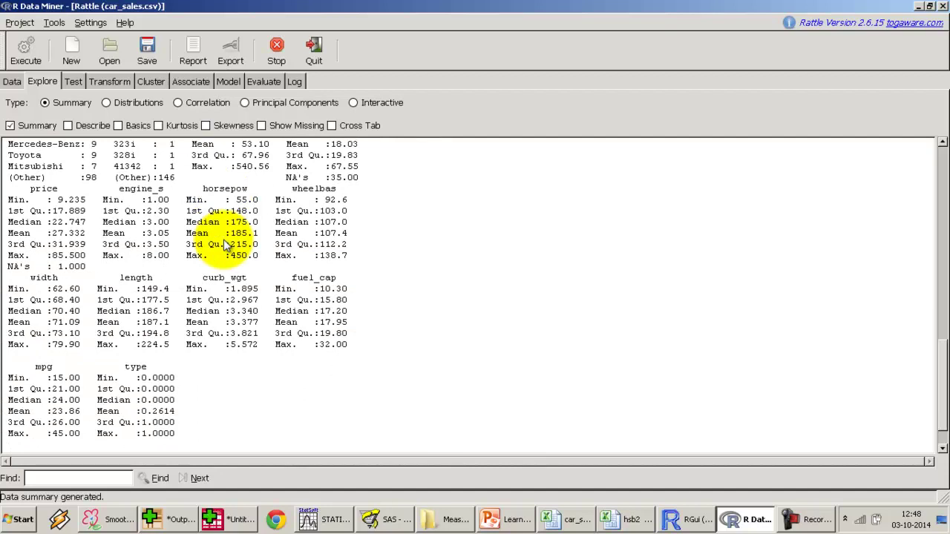
pyautogui.scroll(15, 223, 239)
pyautogui.scroll(5, 224, 239)
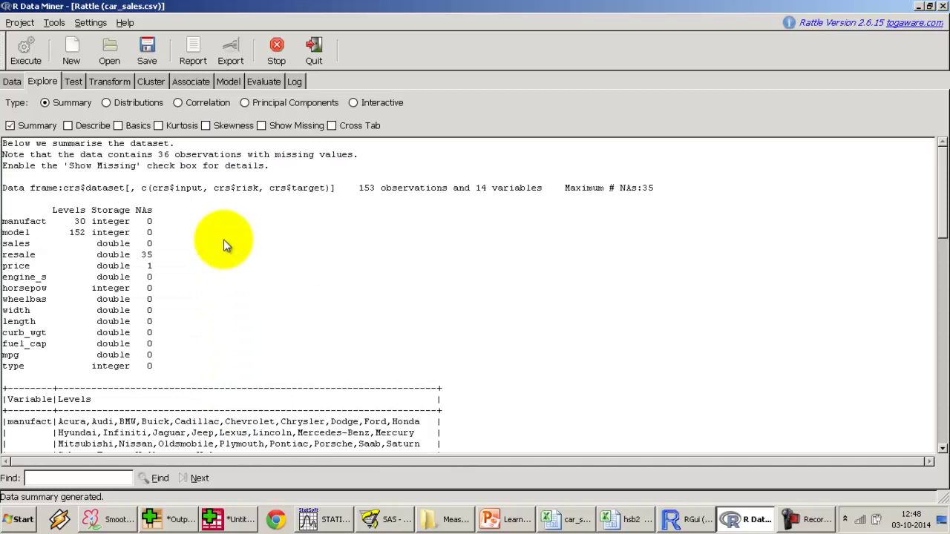
pyautogui.scroll(-1, 189, 245)
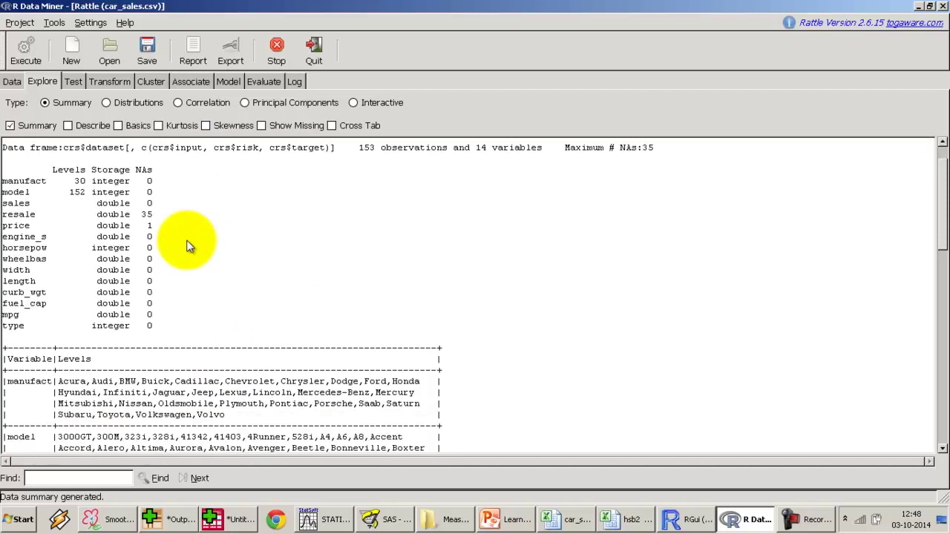
pyautogui.scroll(-4, 190, 245)
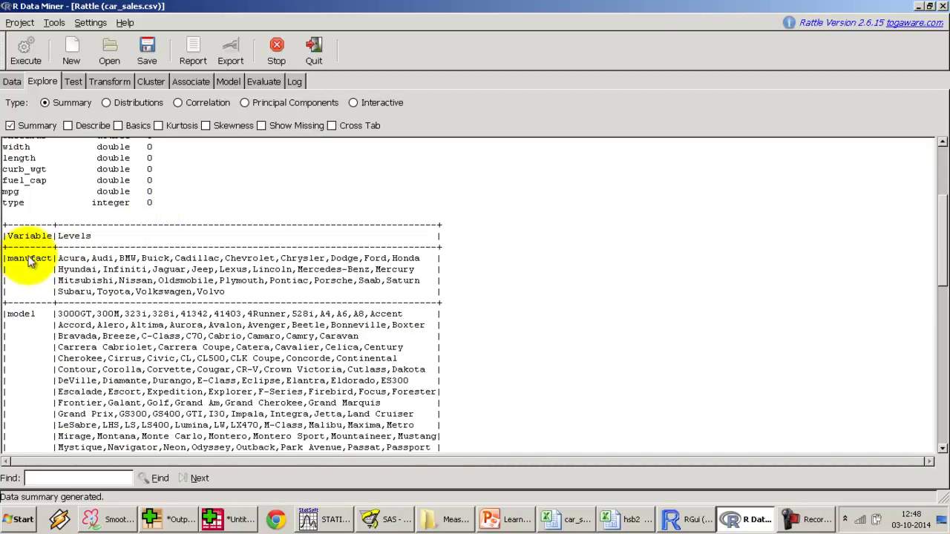
pyautogui.moveTo(70, 238); pyautogui.dragTo(272, 291)
pyautogui.click(96, 236)
pyautogui.click(271, 292)
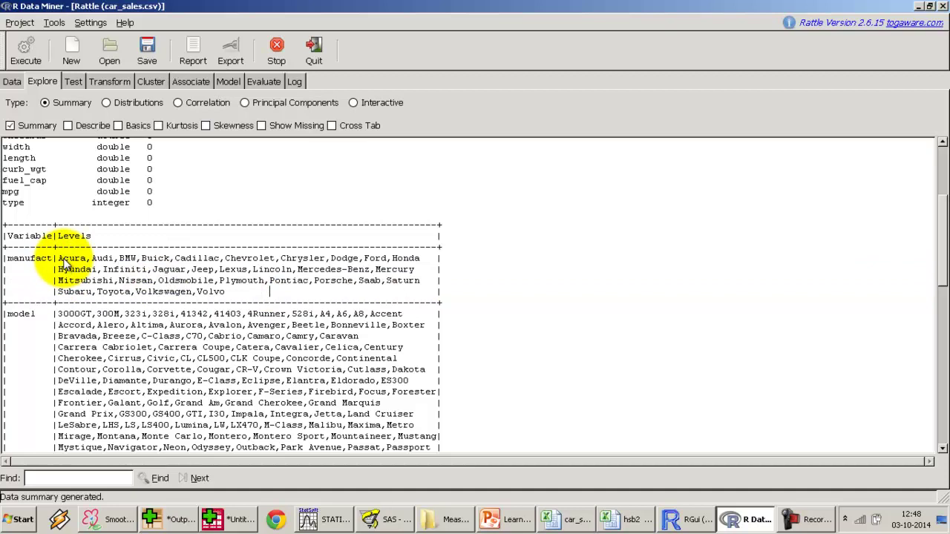
pyautogui.moveTo(63, 258); pyautogui.dragTo(91, 258)
pyautogui.click(213, 295)
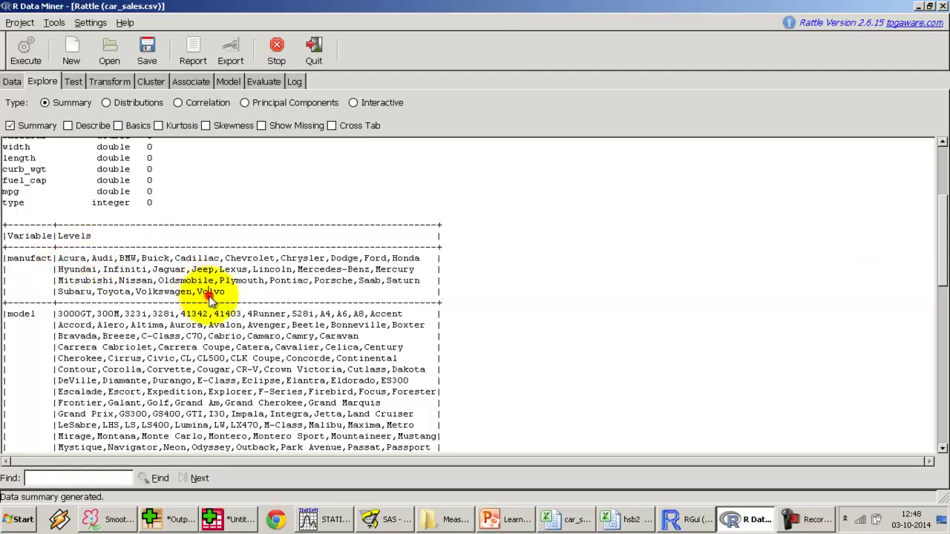
pyautogui.scroll(-5, 226, 287)
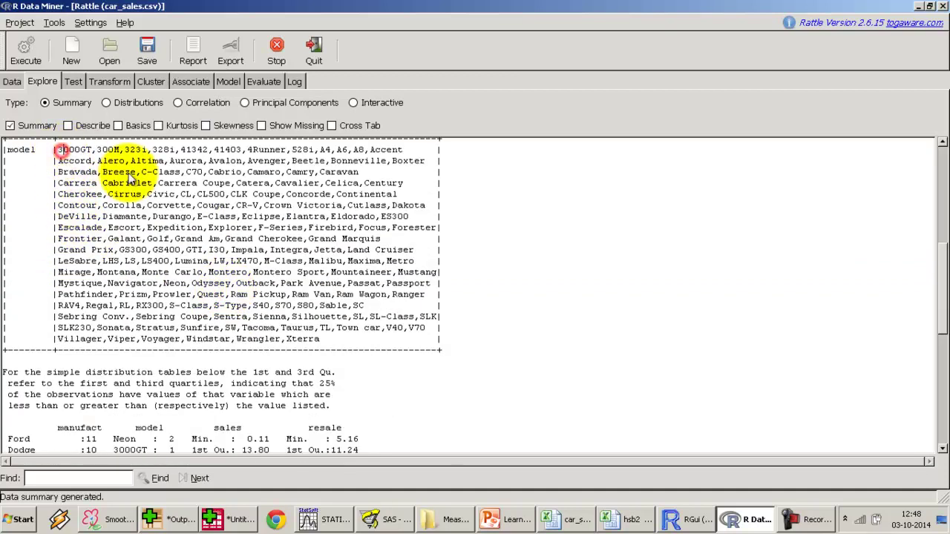
pyautogui.scroll(-5, 222, 267)
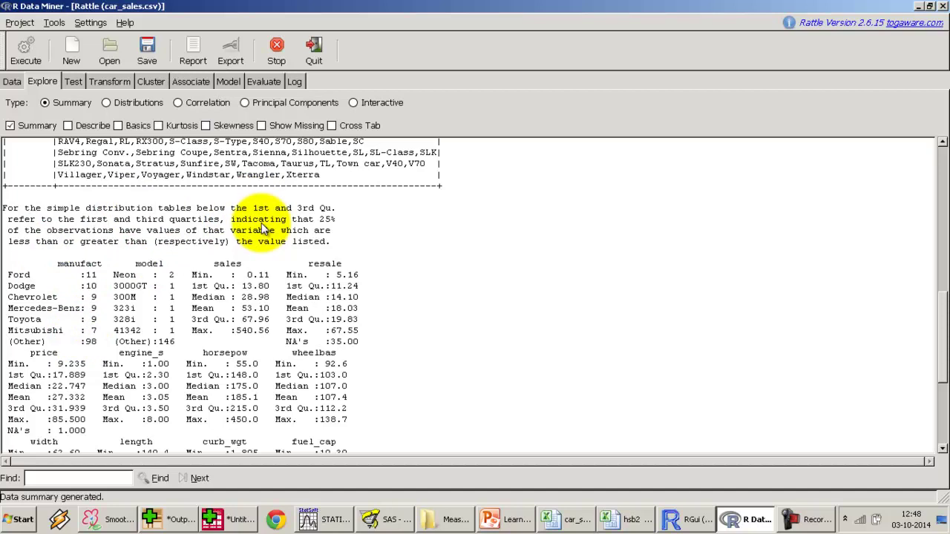
# - Point out level counts: Ford 11, Dodge 10, Neon 2 and 3000GT 1
pyautogui.scroll(-1, 261, 229)
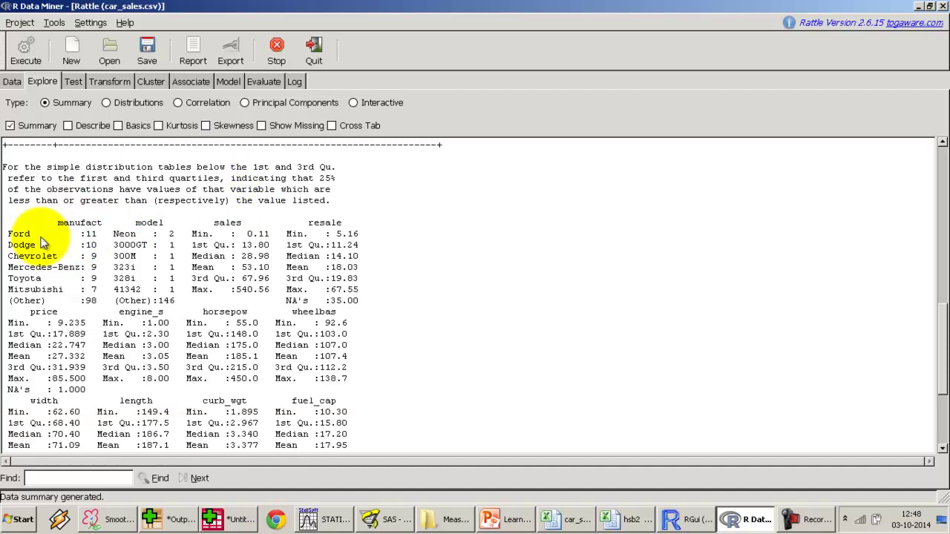
pyautogui.click(87, 234)
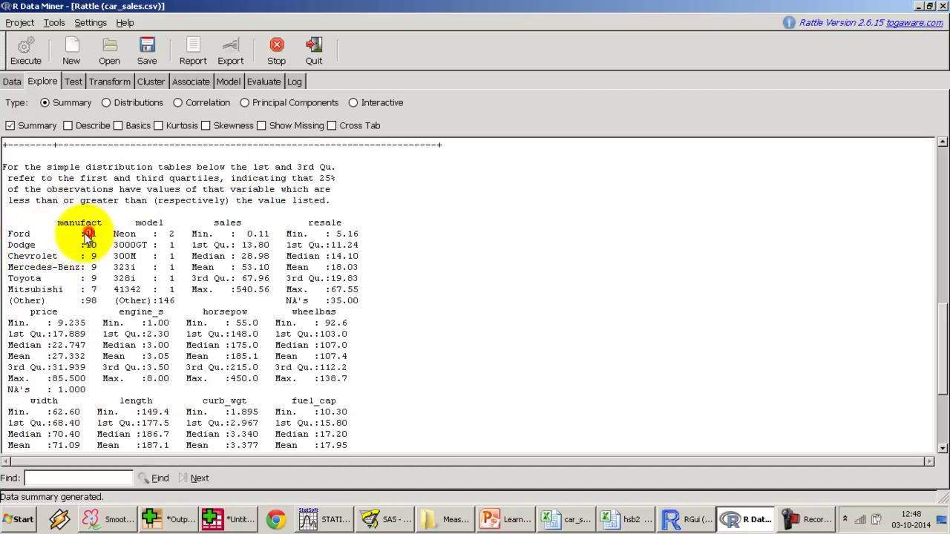
pyautogui.click(80, 244)
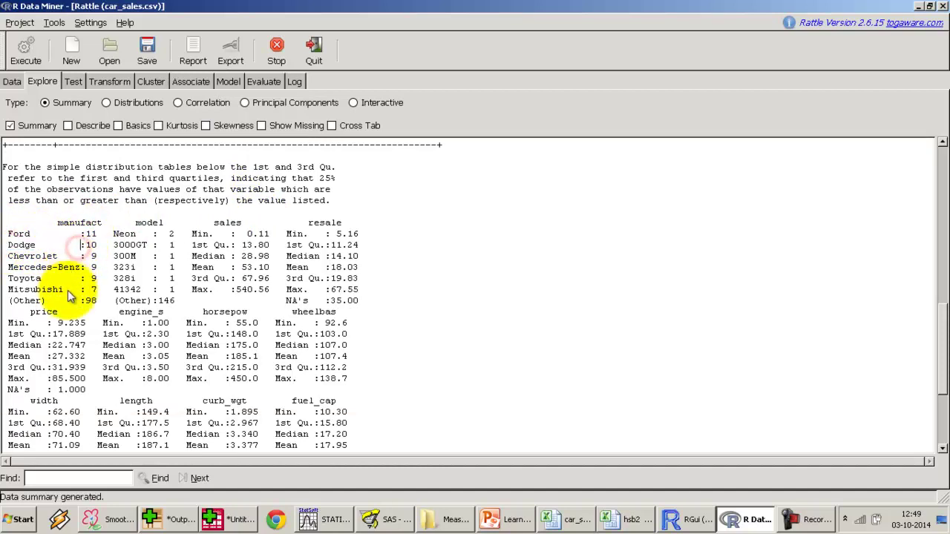
pyautogui.click(170, 235)
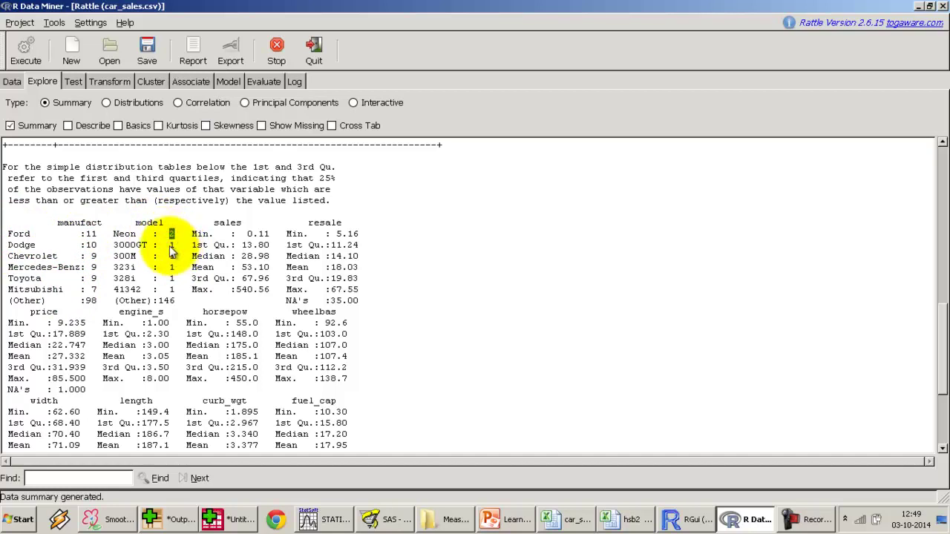
pyautogui.click(170, 246)
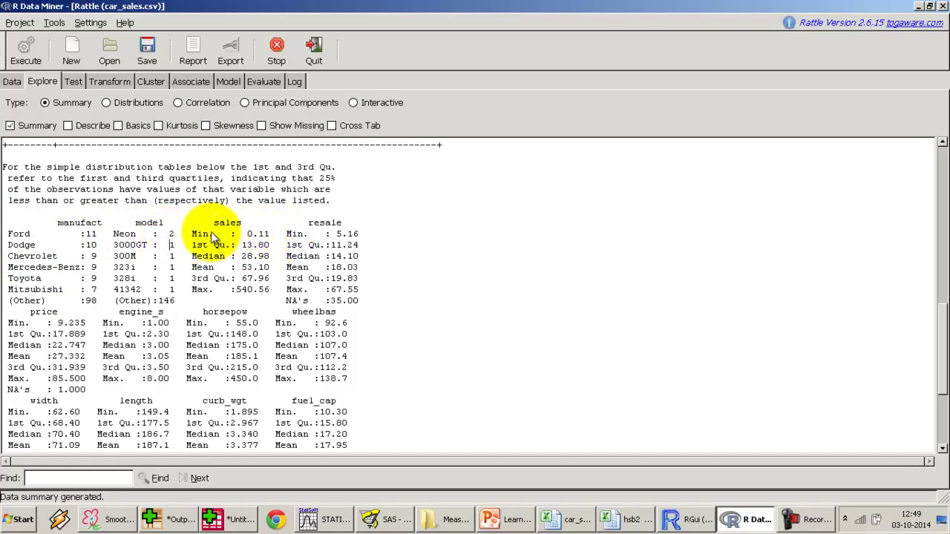
# - Mark the sales minimum 0.11, quartiles, median, mean 53.10 and maximum, then bring up Excel's hsb2
pyautogui.click(202, 295)
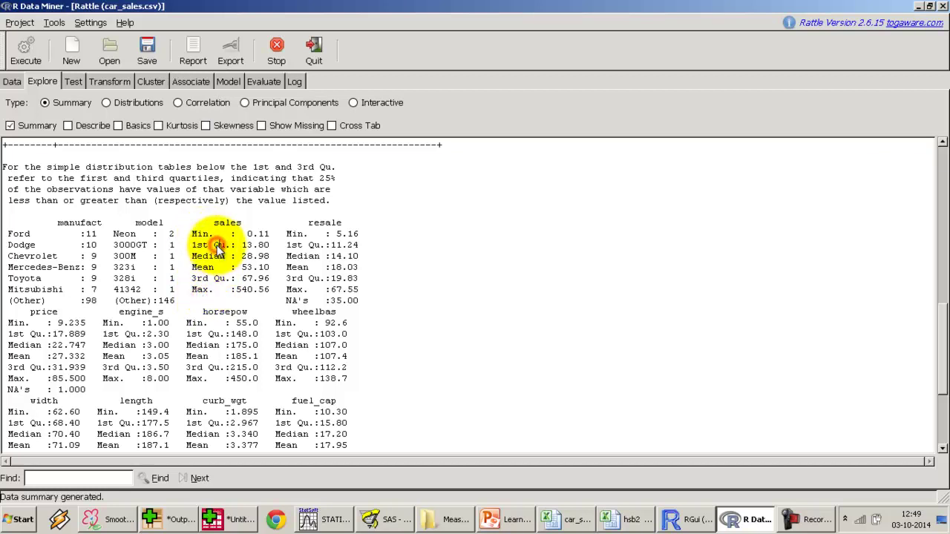
pyautogui.click(222, 256)
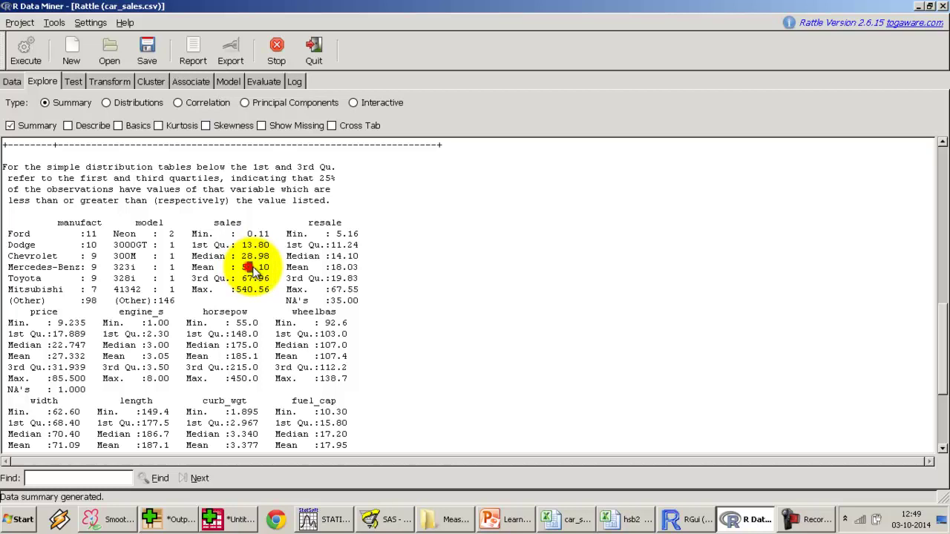
pyautogui.doubleClick(269, 266)
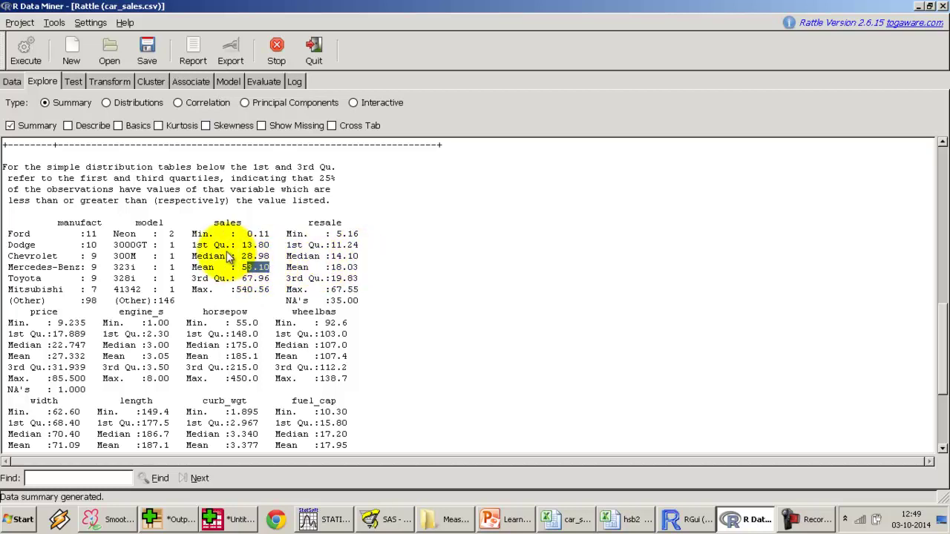
pyautogui.moveTo(241, 245); pyautogui.dragTo(252, 245)
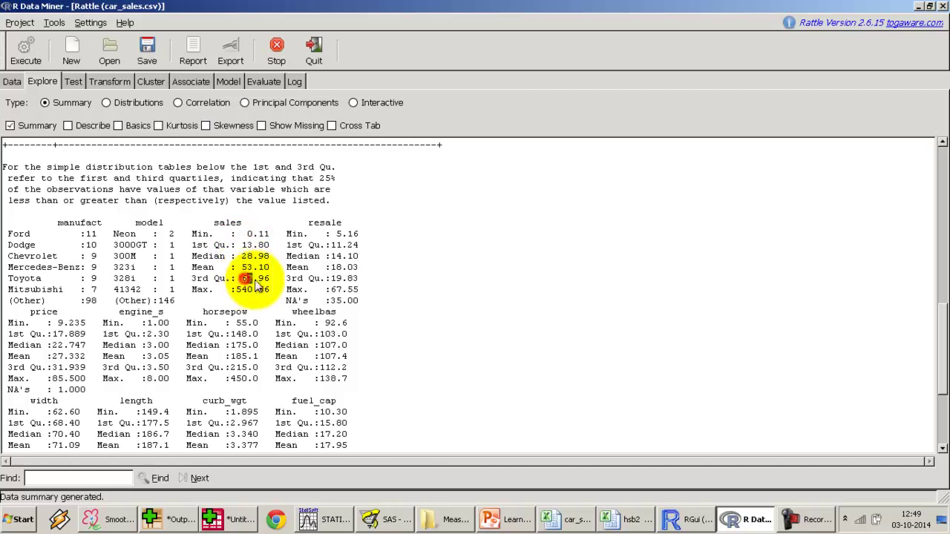
pyautogui.doubleClick(256, 279)
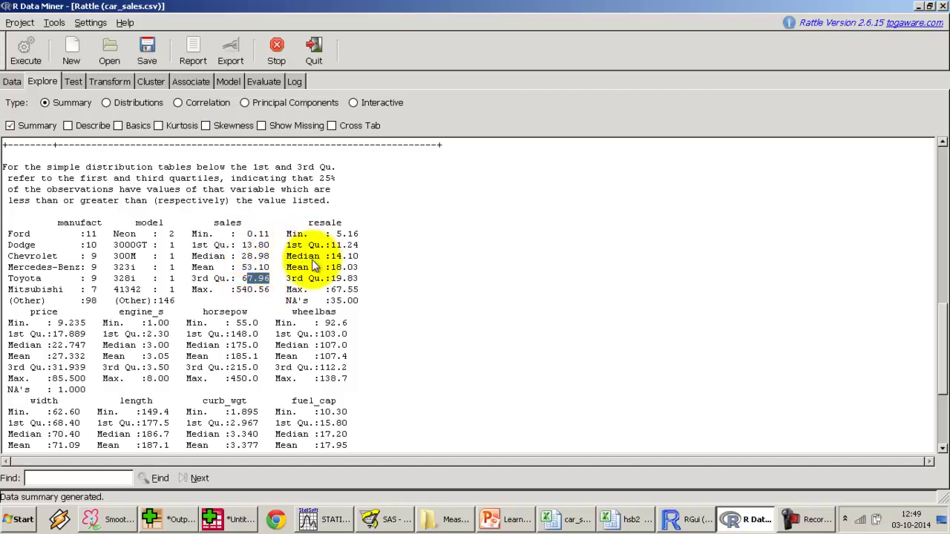
pyautogui.click(254, 232)
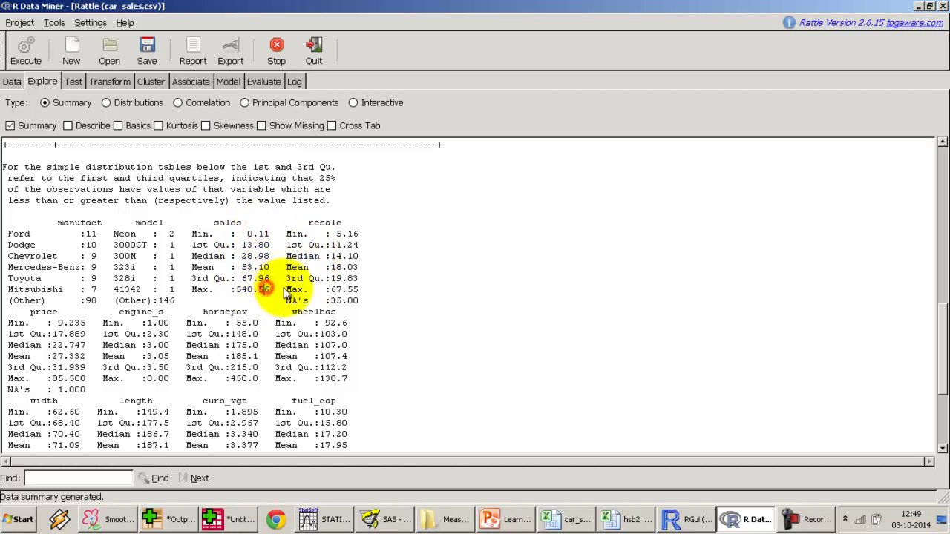
pyautogui.scroll(-5, 288, 293)
pyautogui.scroll(10, 288, 293)
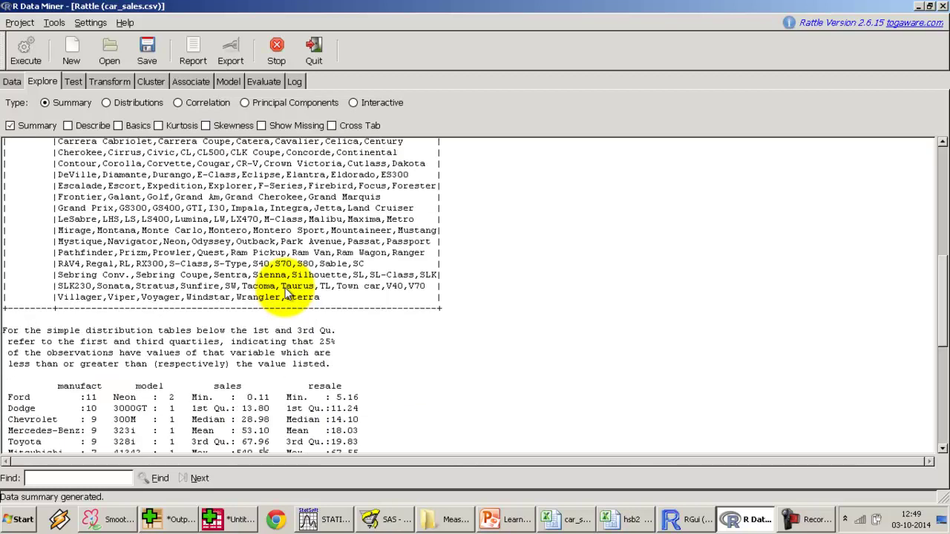
pyautogui.scroll(10, 288, 293)
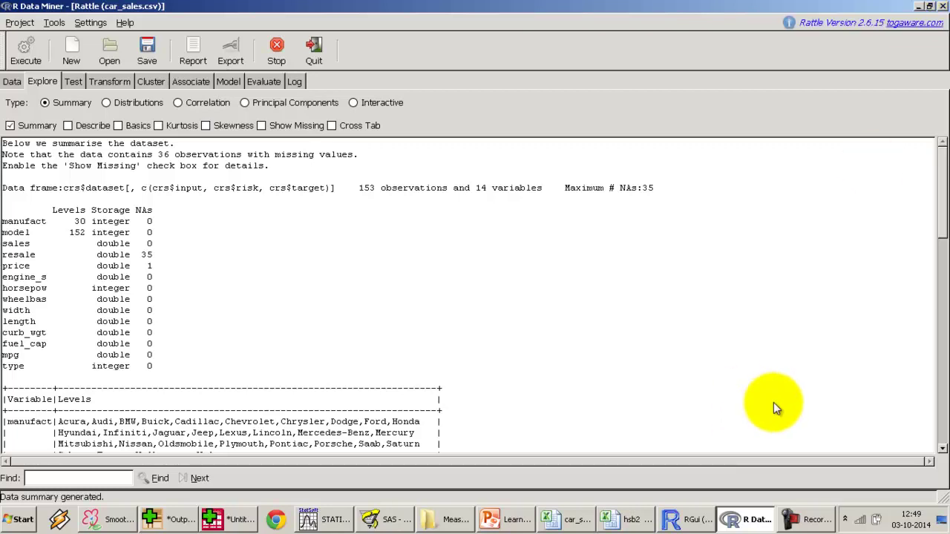
pyautogui.click(626, 519)
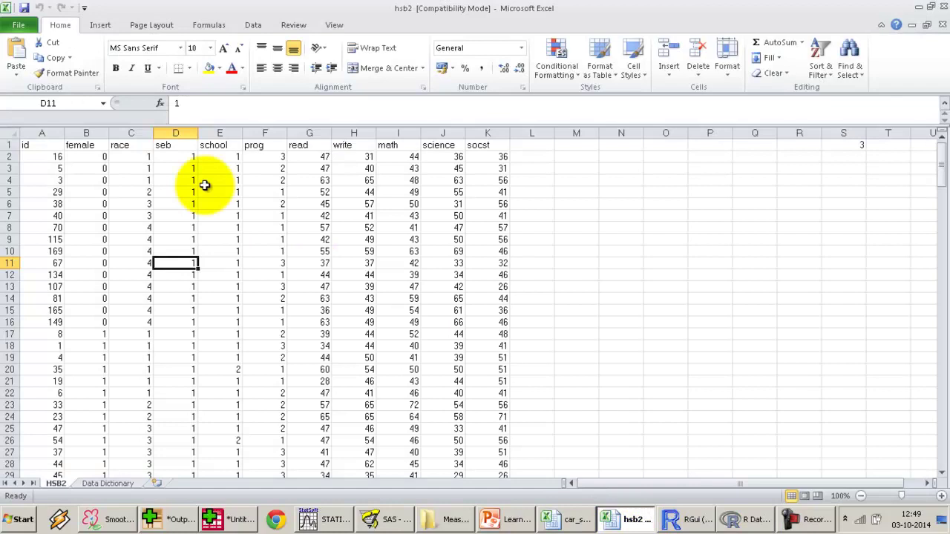
# - Select the read, write, math, science and socst headers (G1:K1), then switch to SPSS Statistics
pyautogui.moveTo(299, 145); pyautogui.dragTo(504, 215)
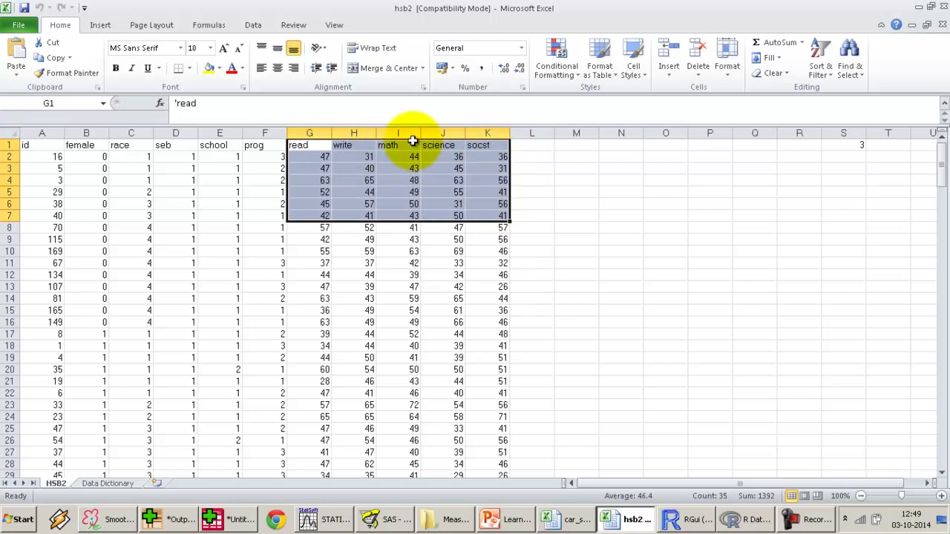
pyautogui.click(815, 516)
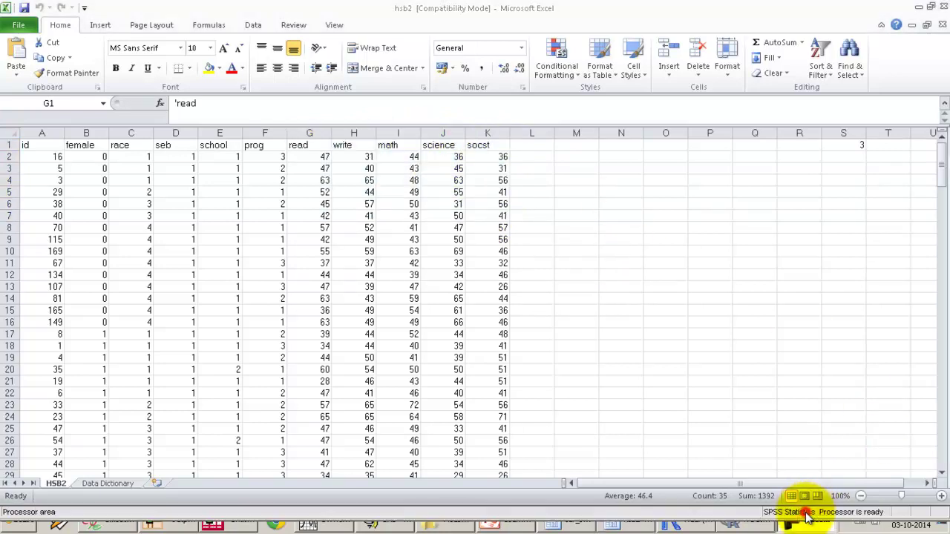